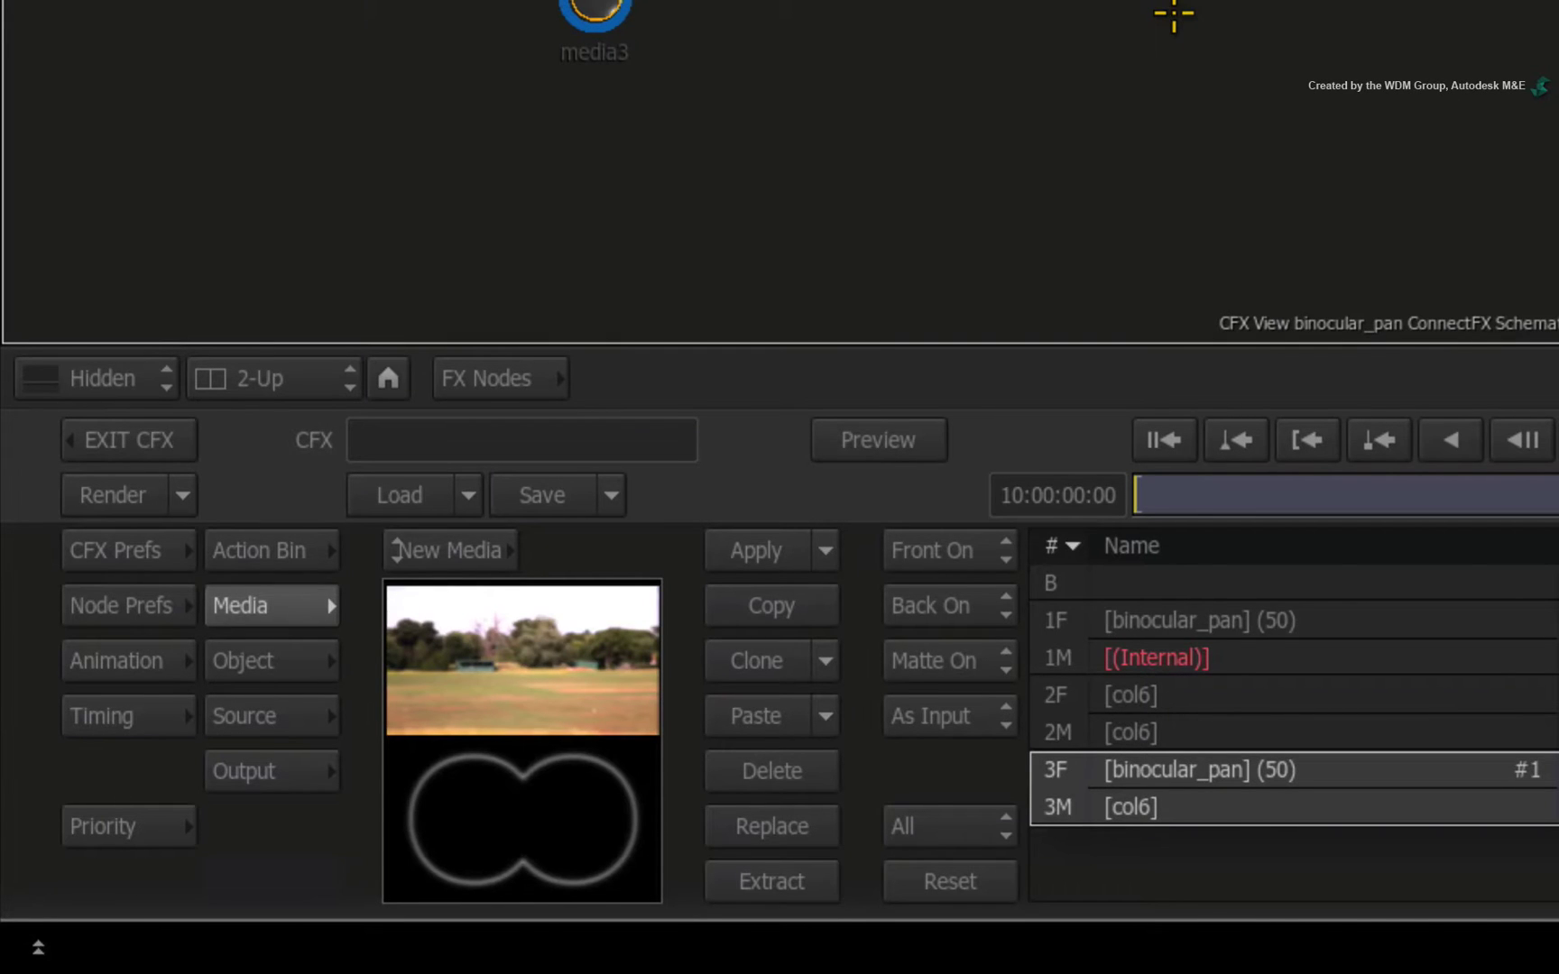
- Show the FX node bin in place of the Media panel
{"action": "left_click", "coordinate": [388, 378]}
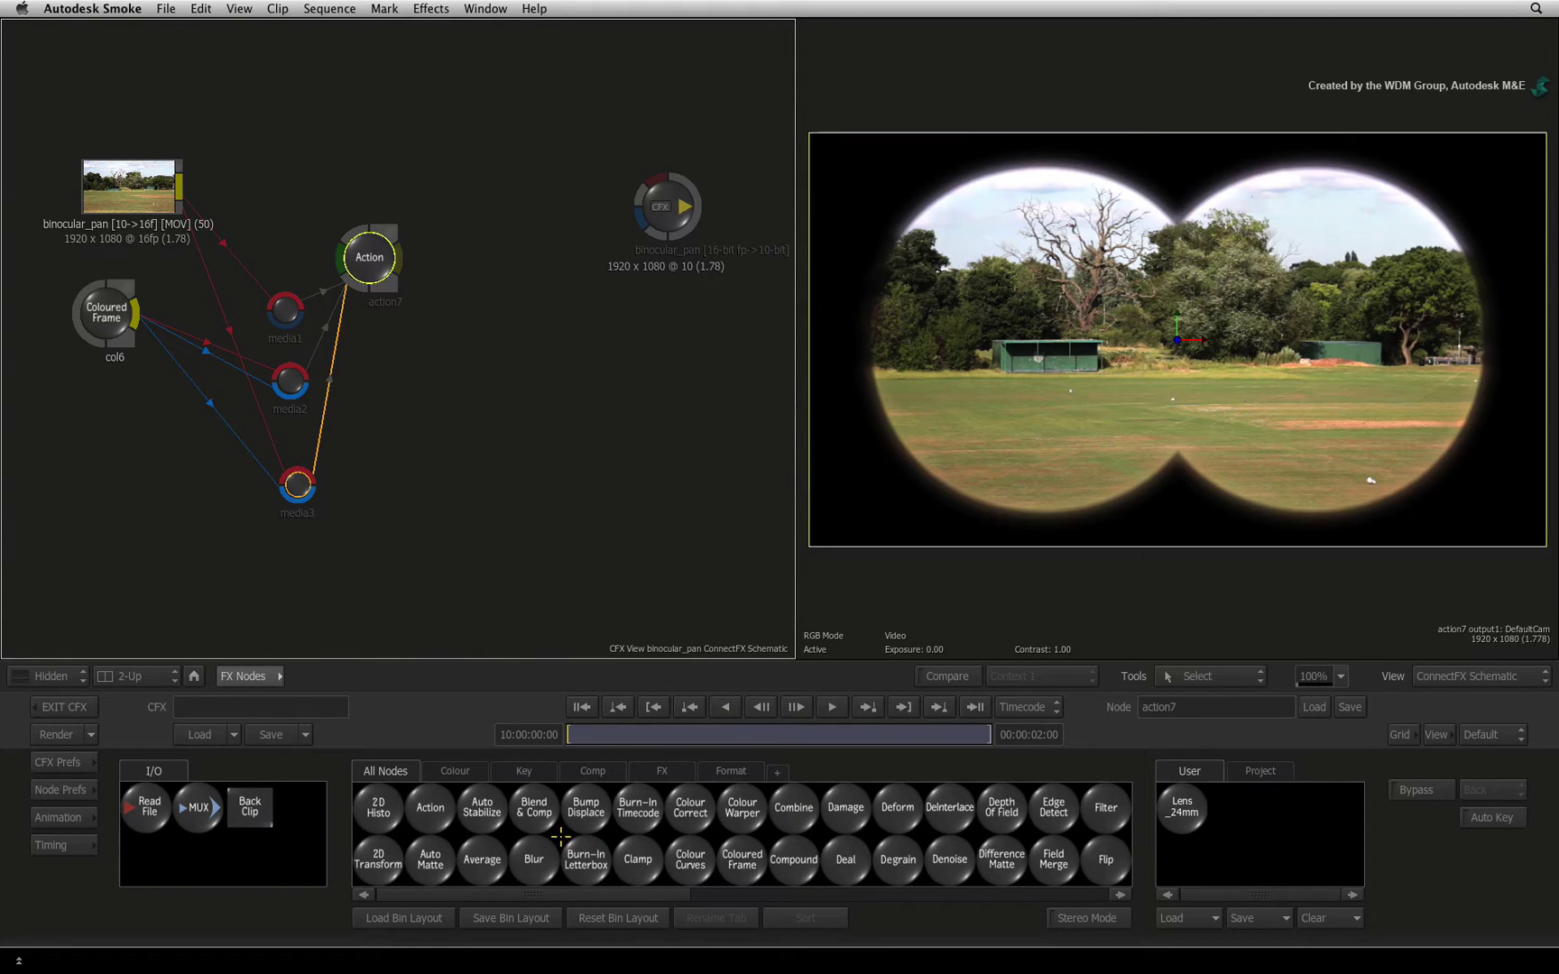
- Add a Coloured Frame node, col25, to the schematic and open its settings
{"action": "key", "text": "c"}
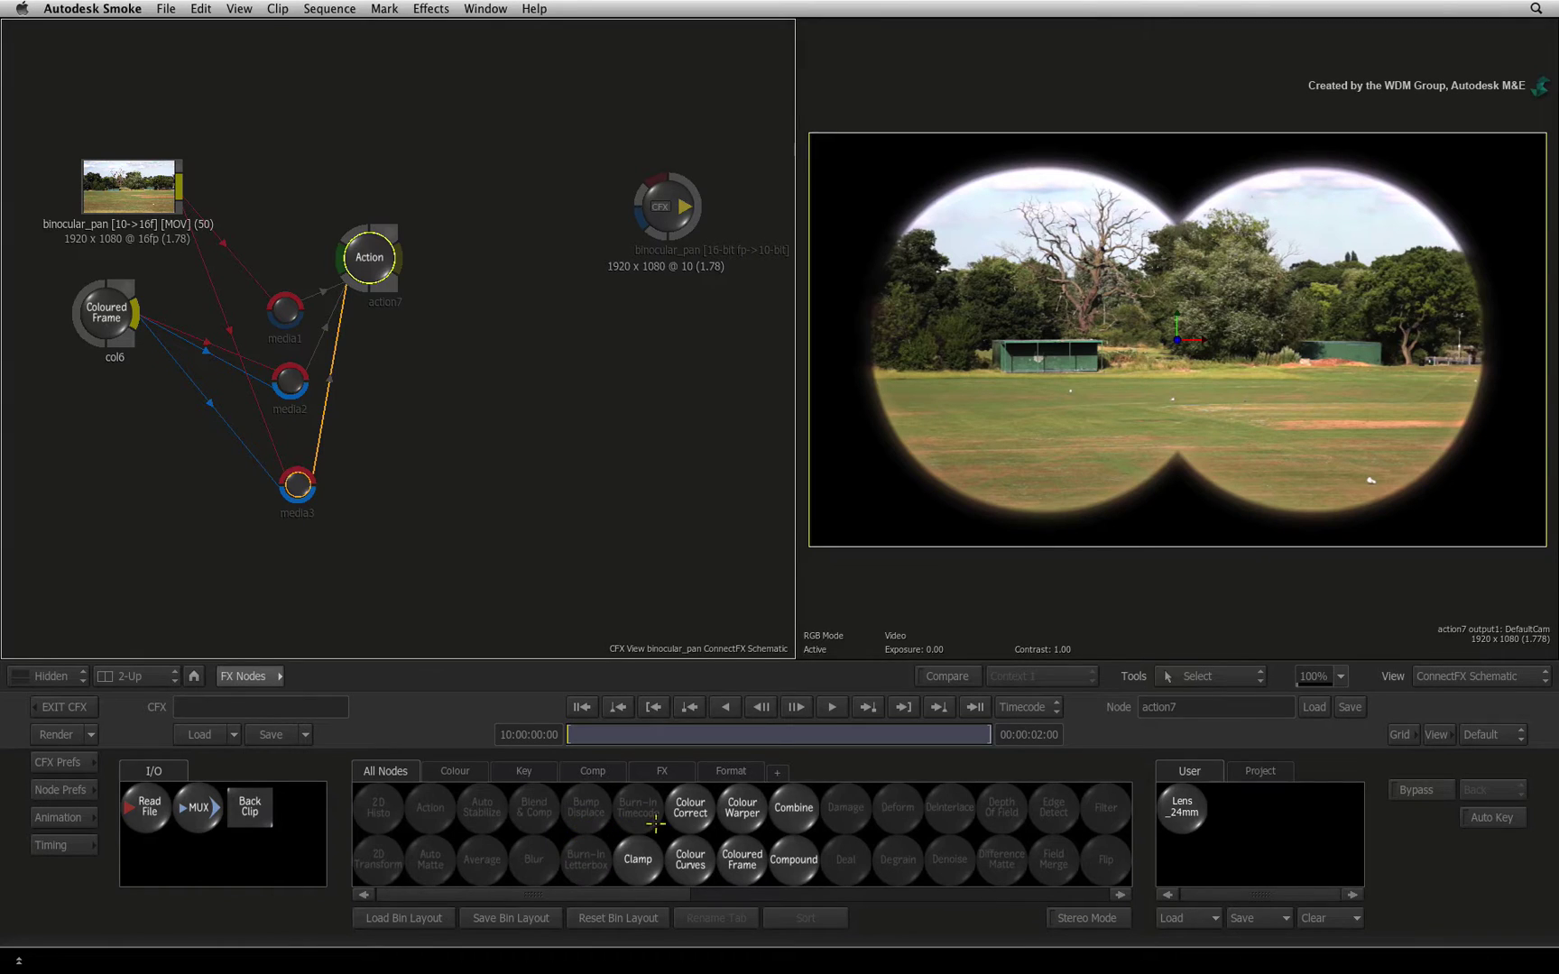
{"action": "mouse_move", "coordinate": [741, 856]}
{"action": "left_mouse_down"}
{"action": "mouse_move", "coordinate": [194, 552]}
{"action": "mouse_move", "coordinate": [158, 596]}
{"action": "left_mouse_up"}
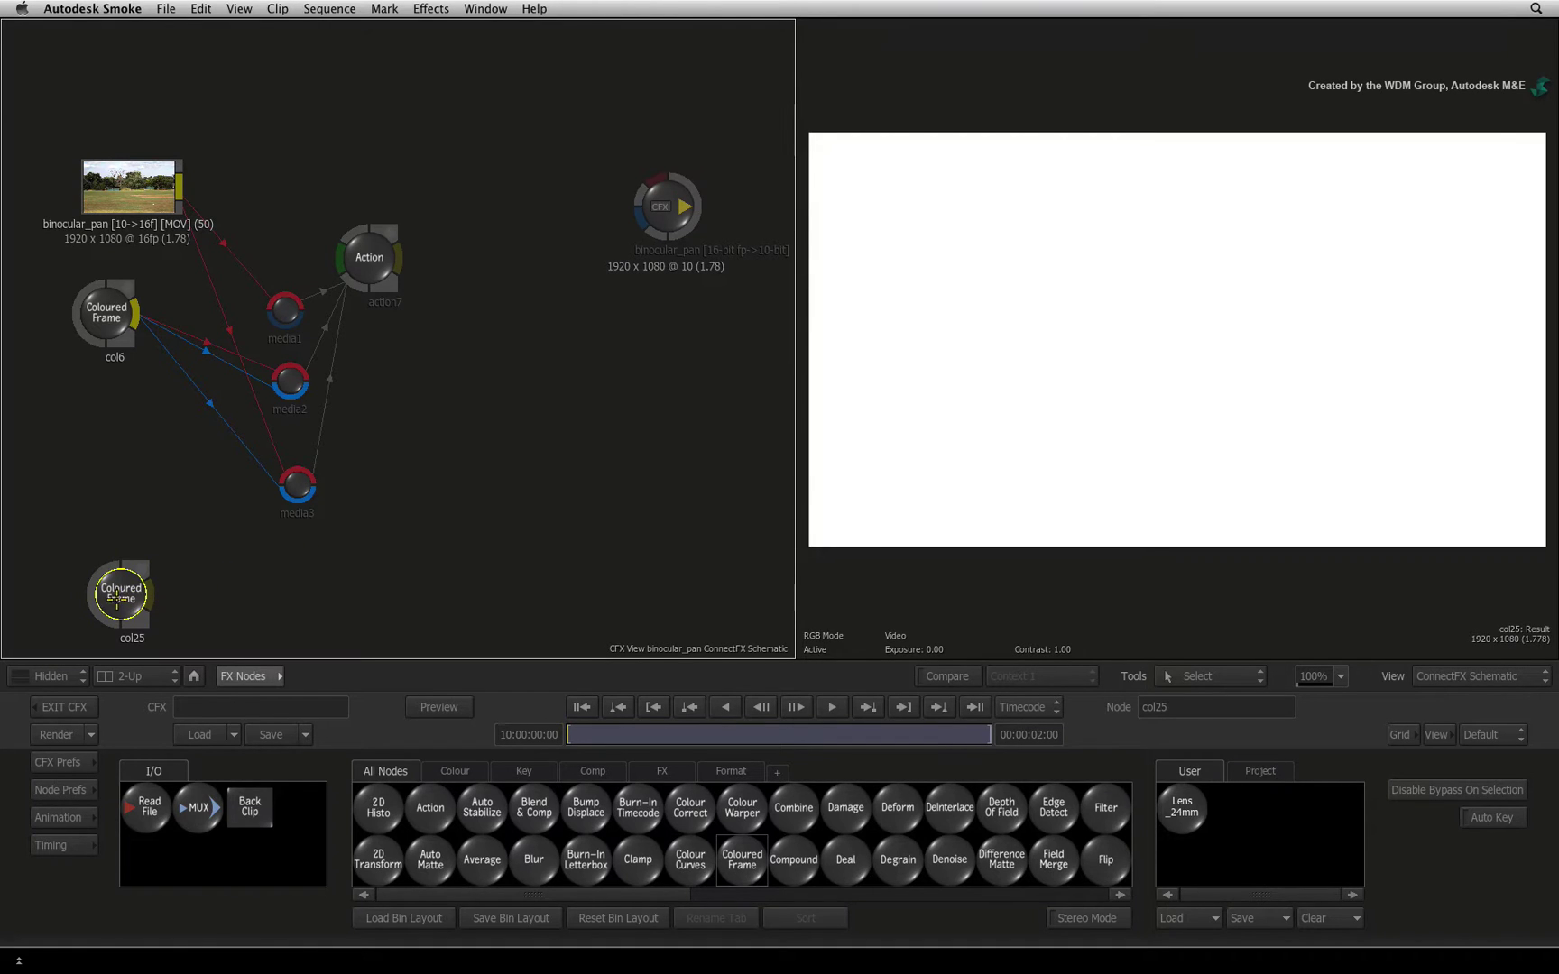
{"action": "double_click", "coordinate": [119, 598]}
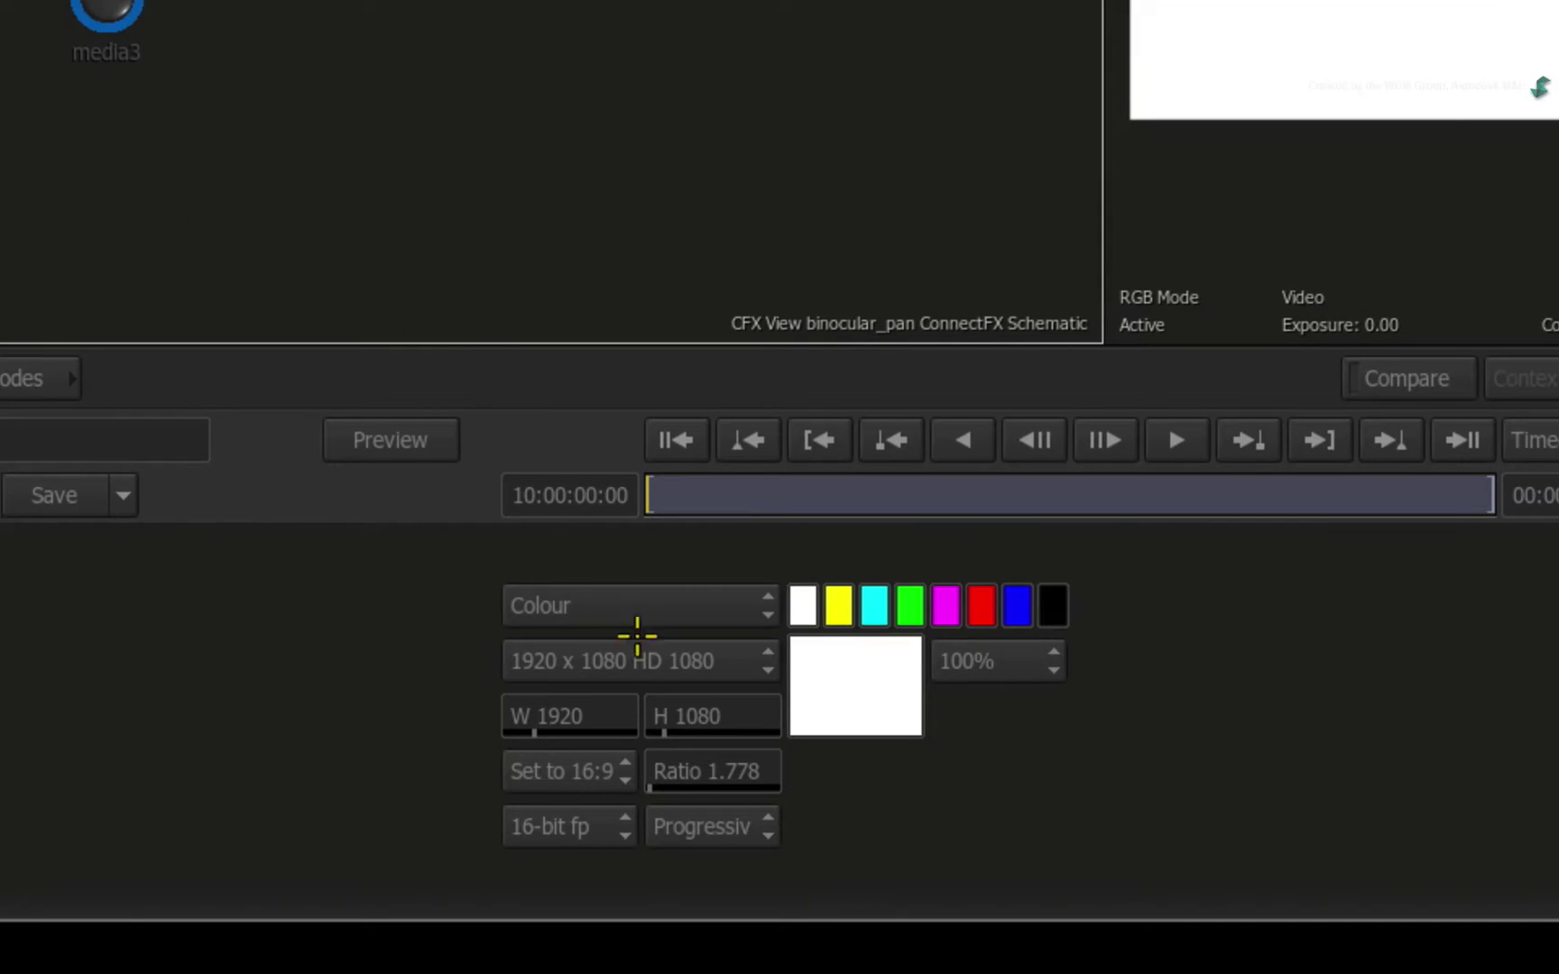
- Set col25 to 900 x 900, with the ratio set to w:h
{"action": "left_click", "coordinate": [622, 714]}
{"action": "left_click", "coordinate": [591, 501]}
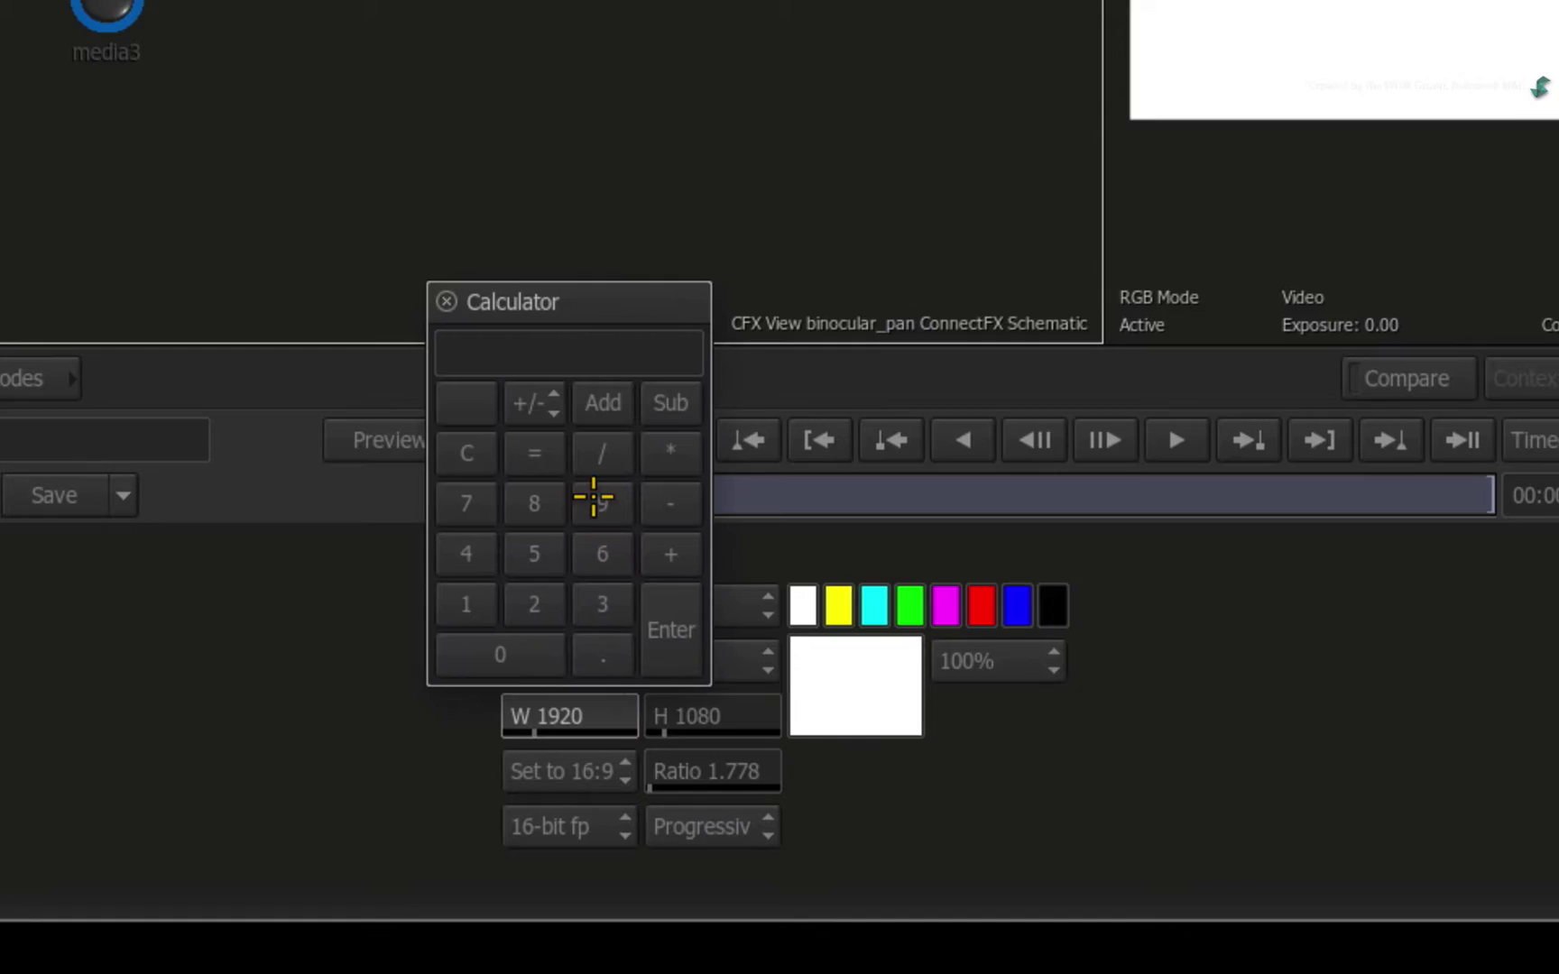
{"action": "left_click", "coordinate": [517, 652]}
{"action": "left_click", "coordinate": [653, 632]}
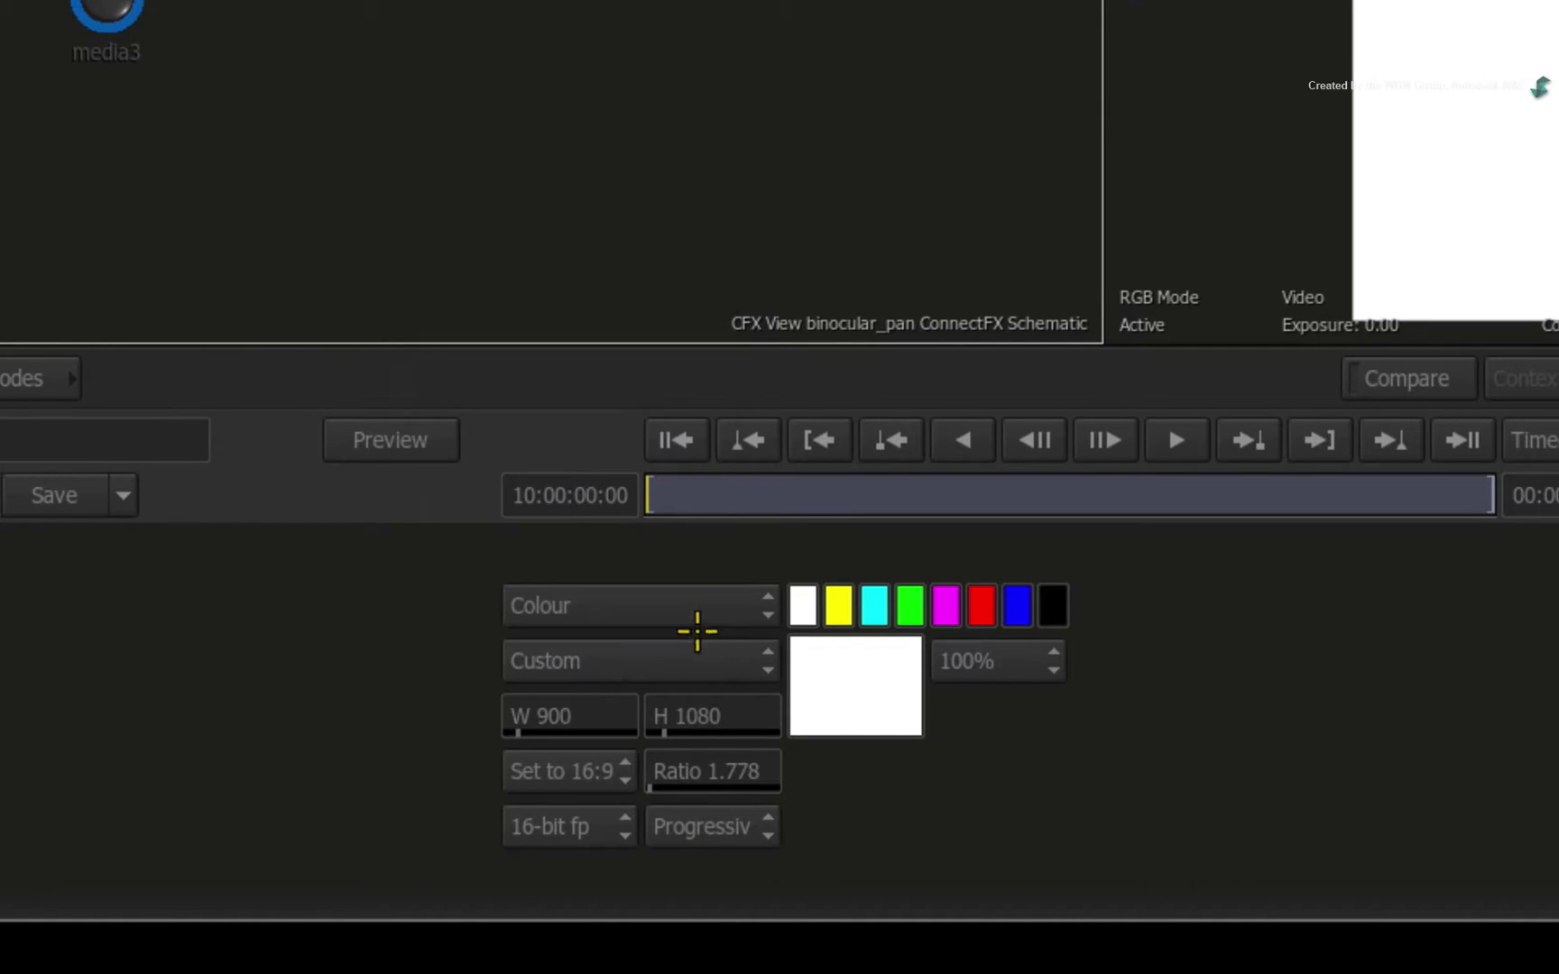
{"action": "left_click", "coordinate": [731, 722]}
{"action": "left_click", "coordinate": [738, 518]}
{"action": "left_click", "coordinate": [682, 645]}
{"action": "left_click", "coordinate": [701, 659]}
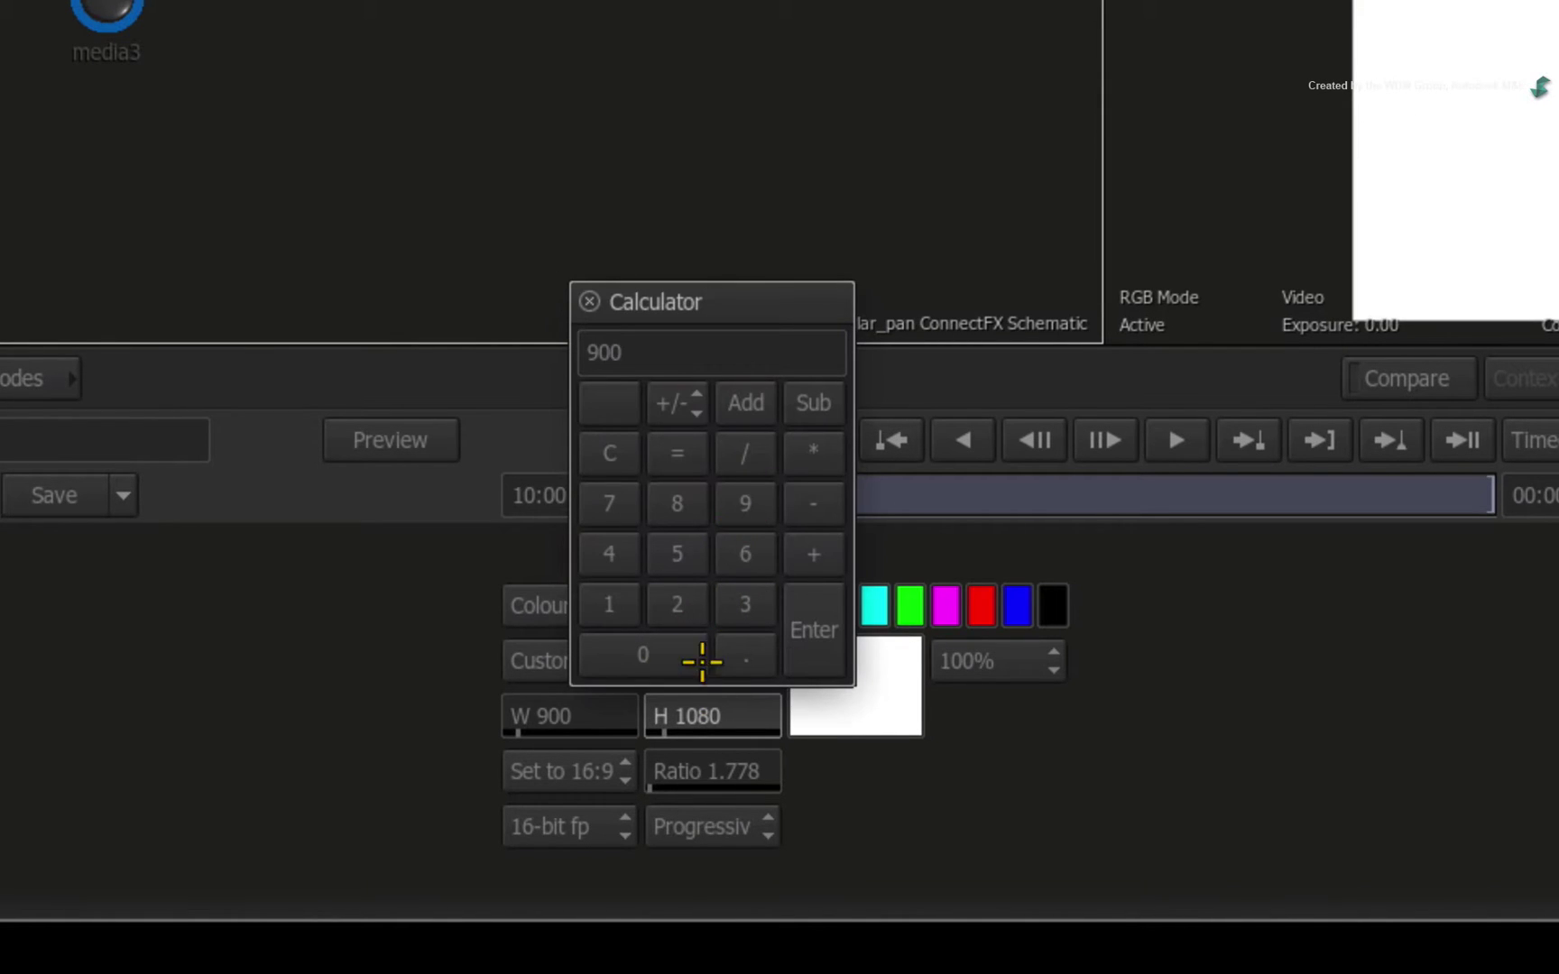
{"action": "left_click", "coordinate": [799, 633]}
{"action": "left_click", "coordinate": [597, 763]}
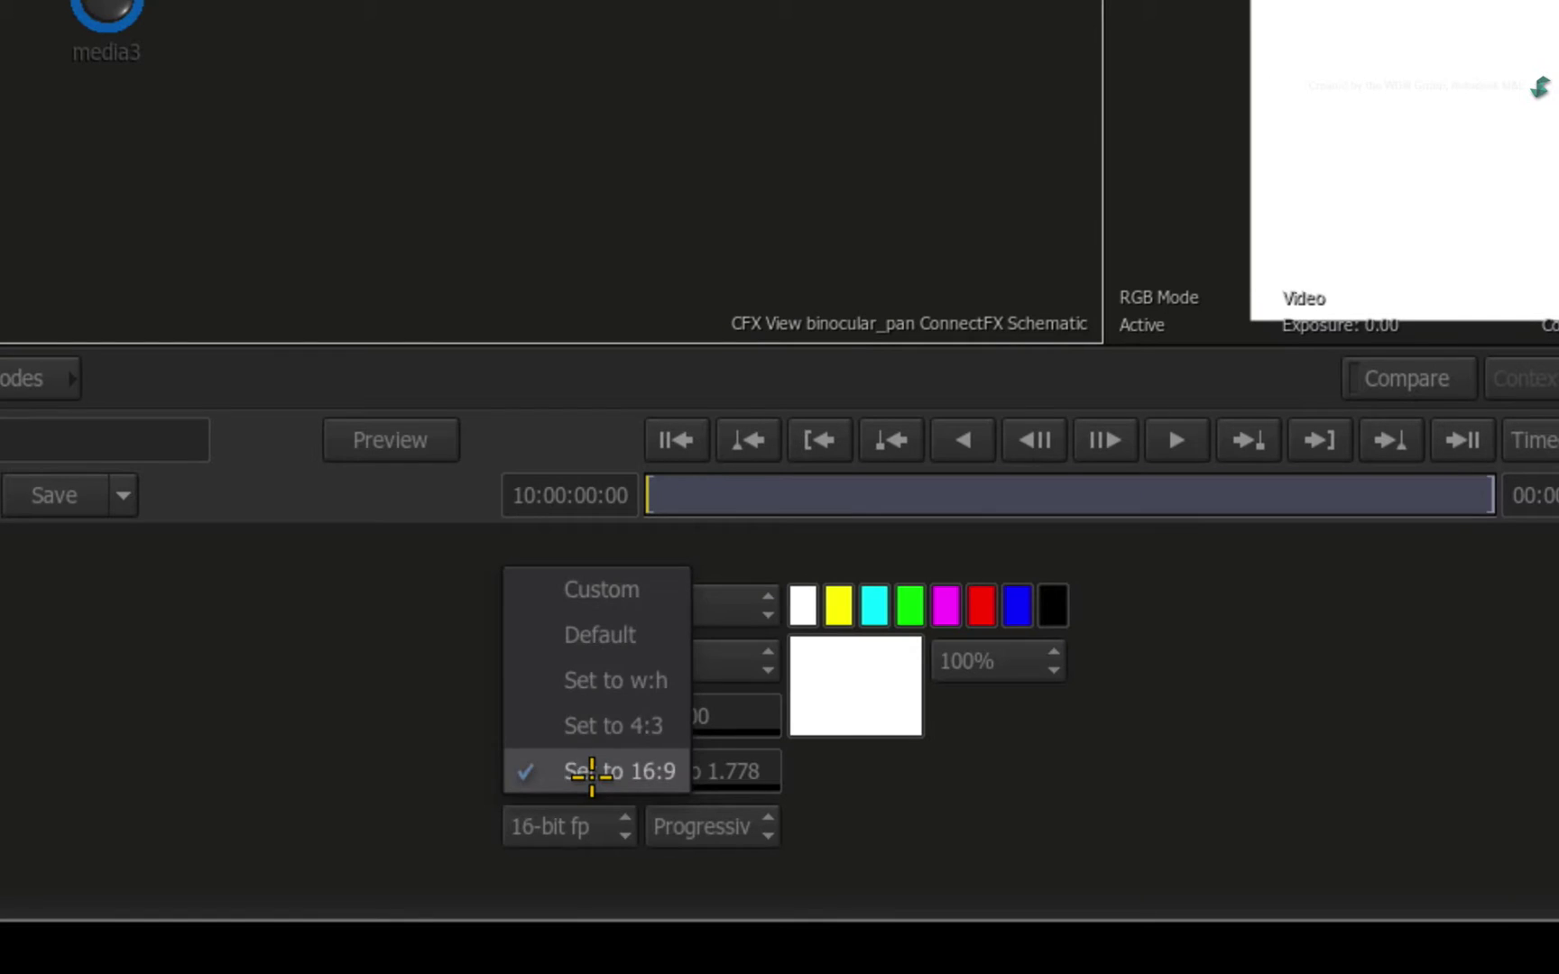
{"action": "left_click", "coordinate": [668, 678]}
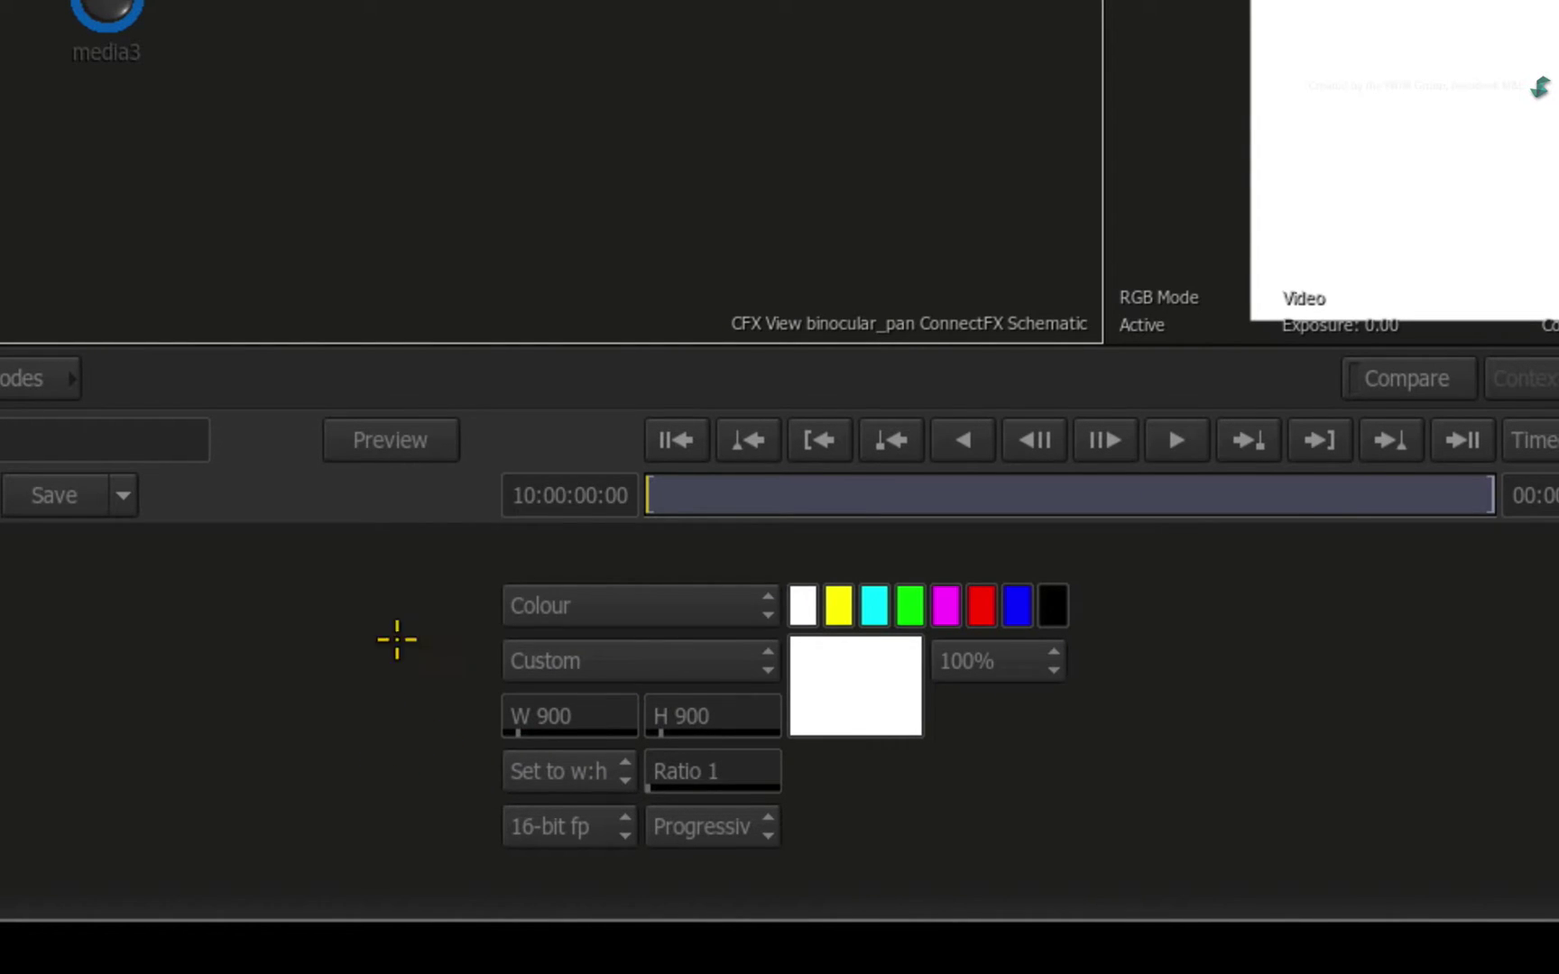
{"action": "left_click_drag", "start_coordinate": [395, 187], "coordinate": [411, 125]}
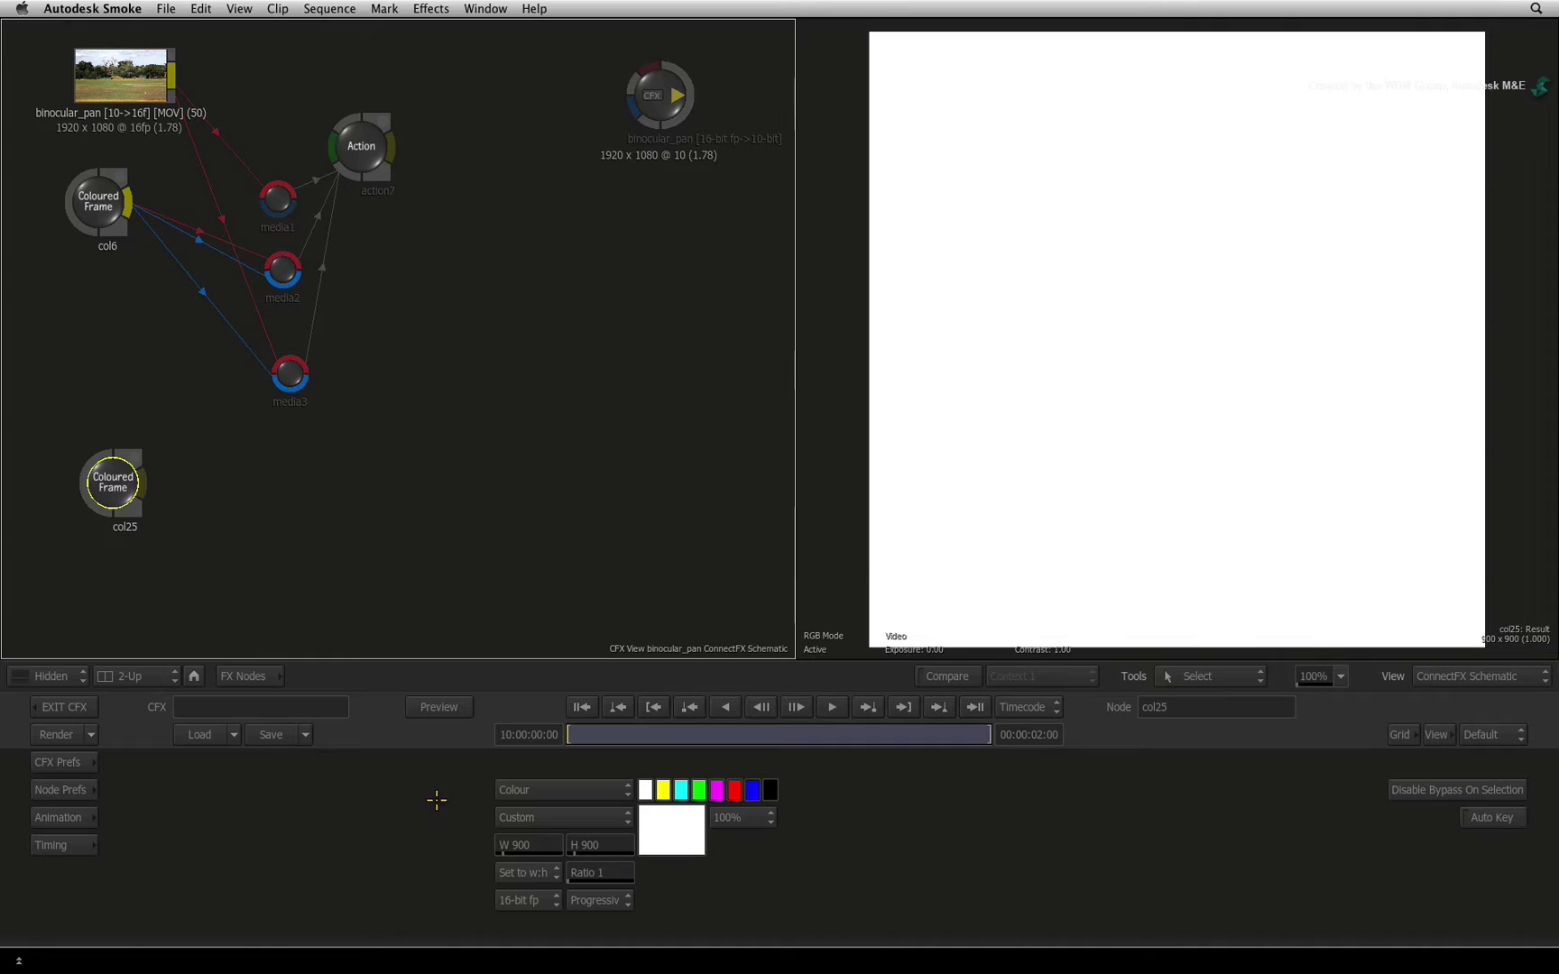
- Add a GMask node from the FX bin beside col25
{"action": "left_click", "coordinate": [251, 677]}
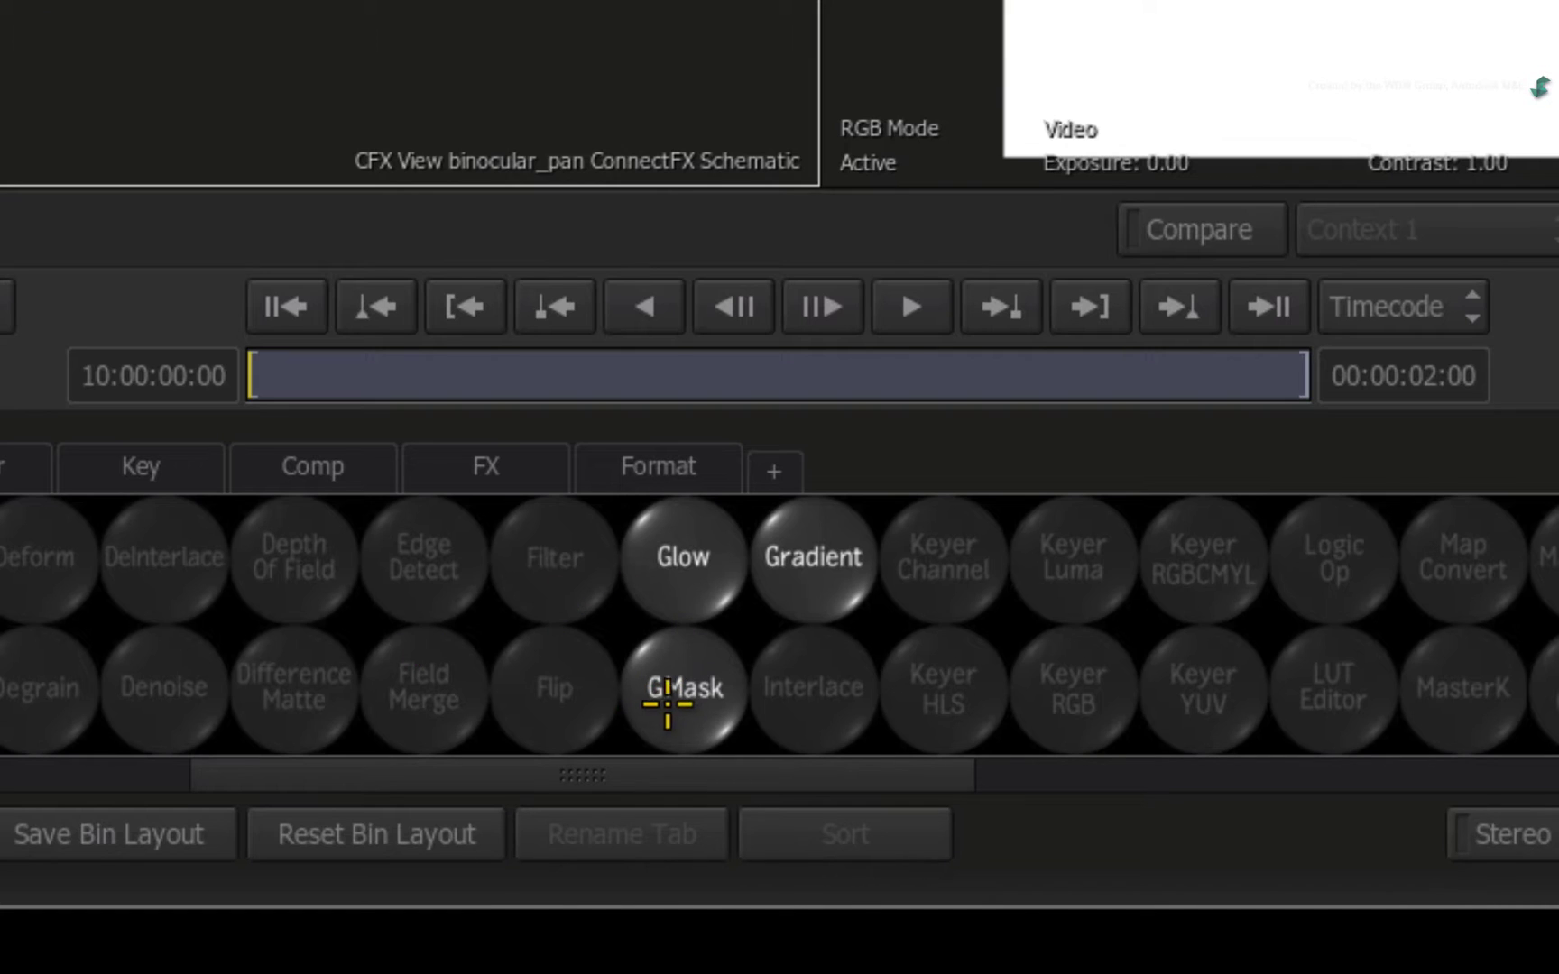
{"action": "left_click", "coordinate": [744, 859]}
{"action": "left_click", "coordinate": [345, 505]}
{"action": "left_click", "coordinate": [666, 652]}
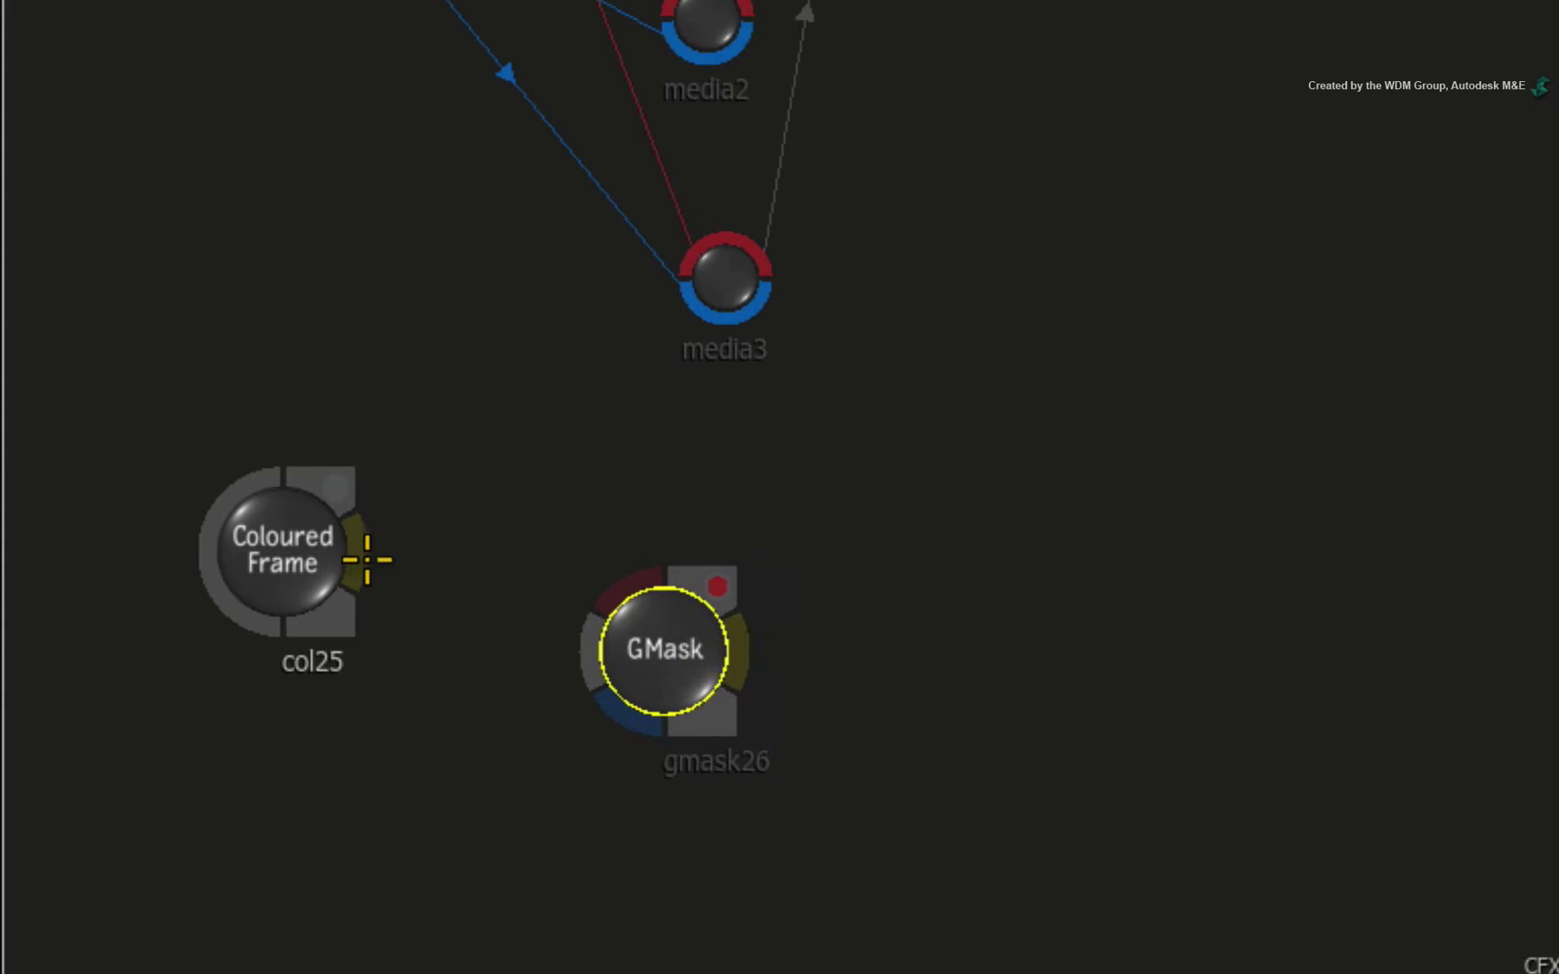
- Feed col25 into gmask26 and open its empty mask schematic
{"action": "left_click_drag", "start_coordinate": [365, 556], "coordinate": [624, 590]}
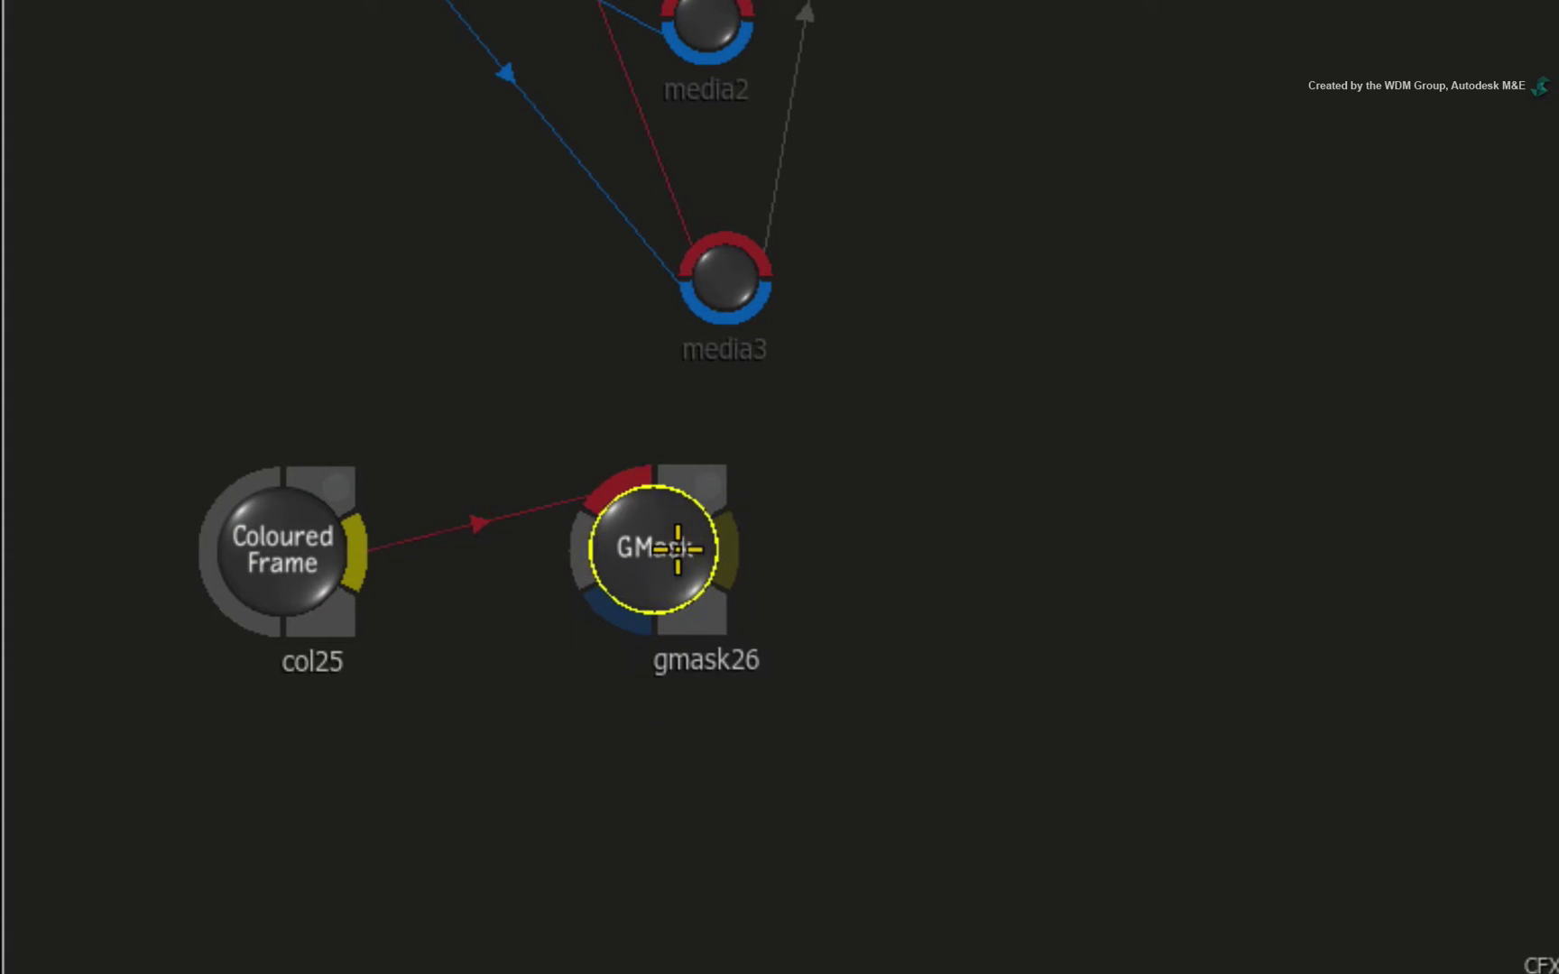
{"action": "left_click_drag", "start_coordinate": [678, 648], "coordinate": [682, 565]}
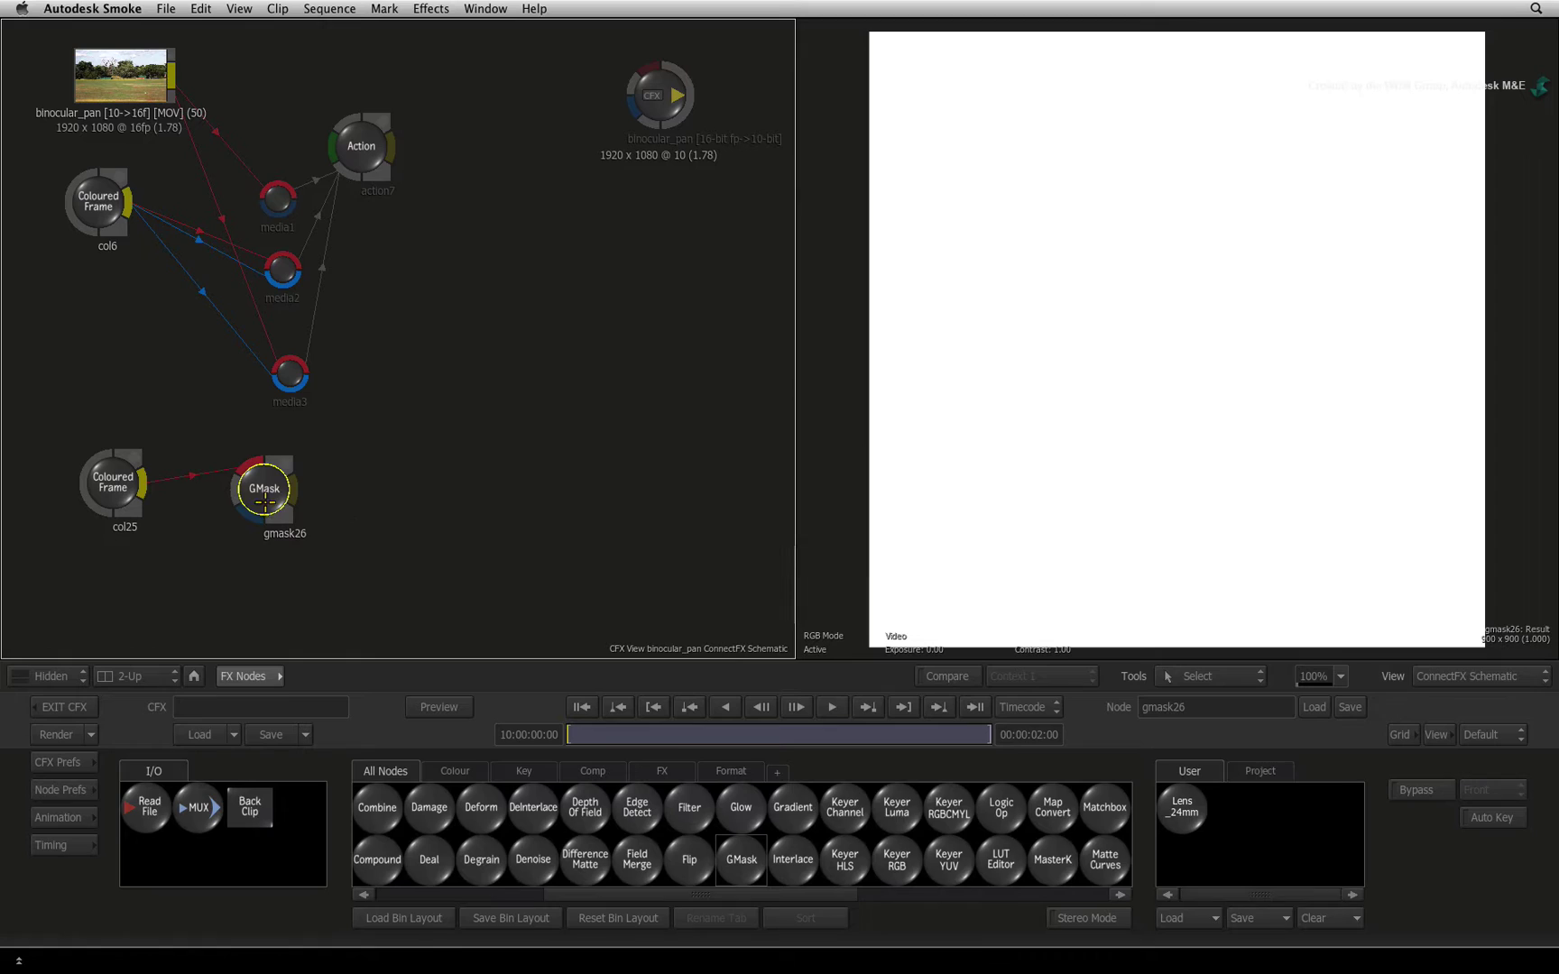
{"action": "left_click", "coordinate": [264, 500]}
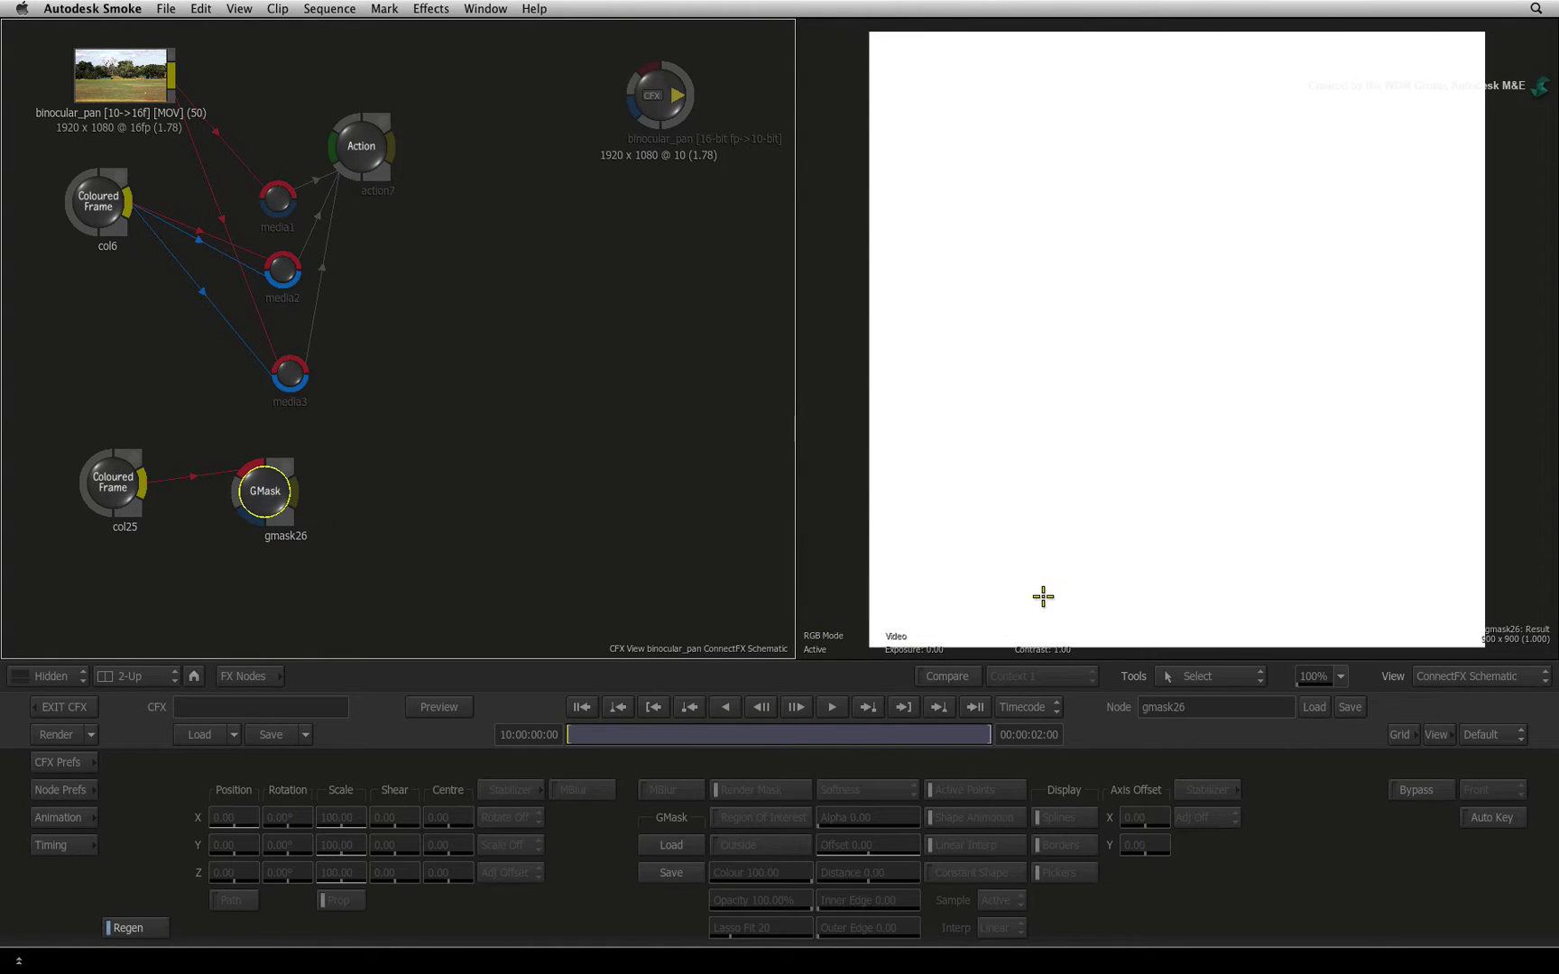
{"action": "double_click", "coordinate": [268, 492]}
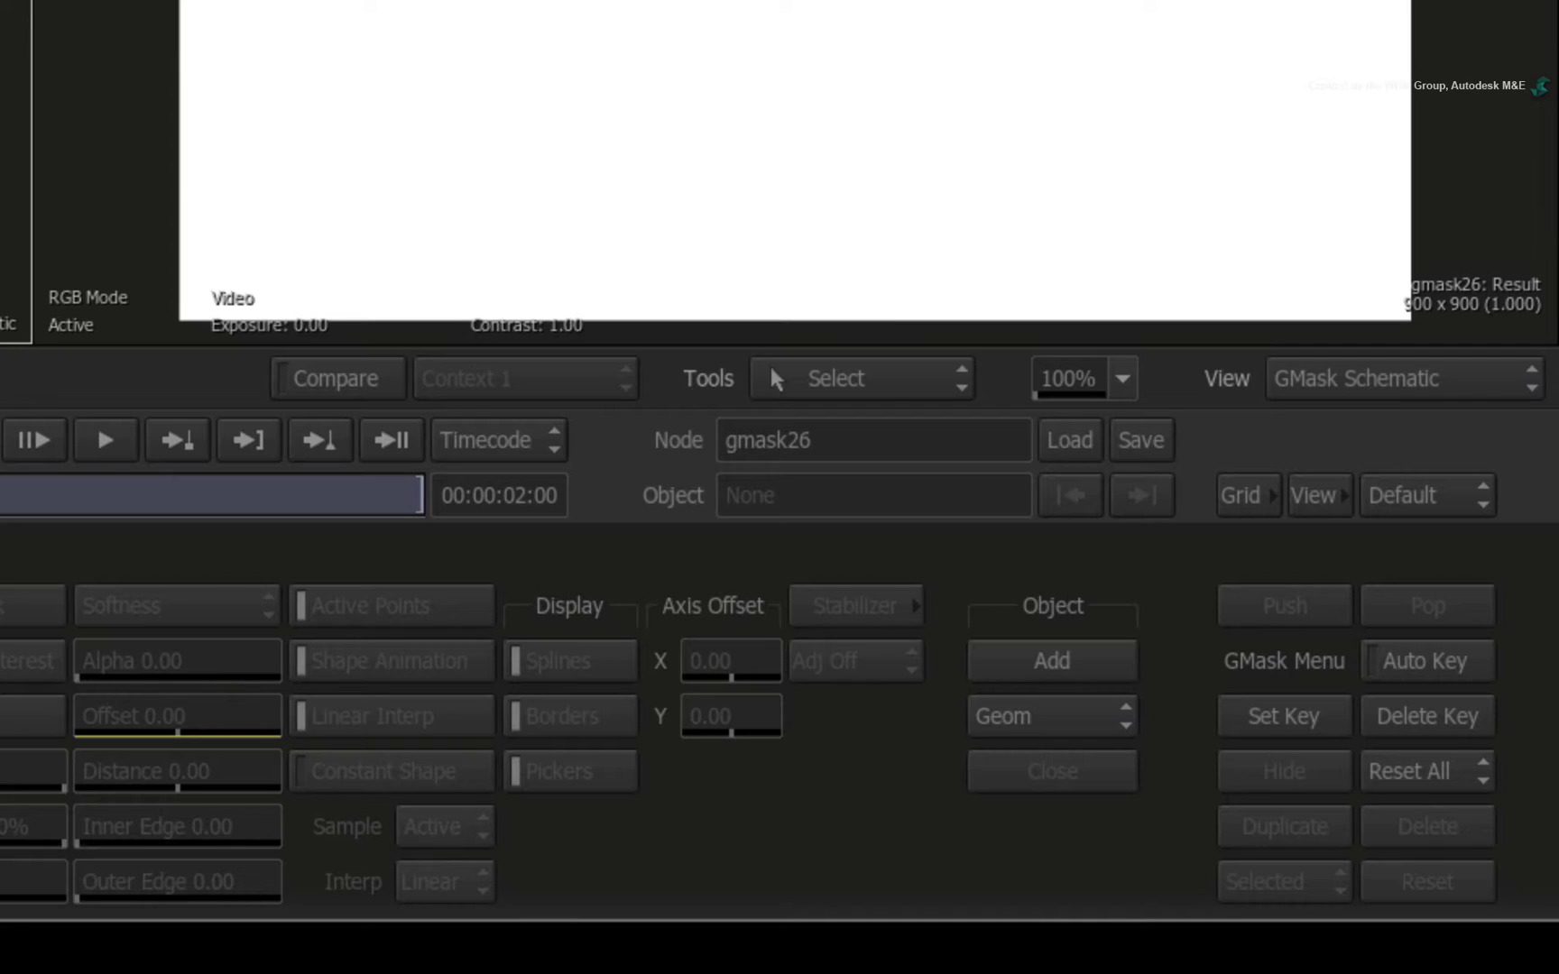
- In the Result view at 73%, draw and close a tall four-point mask shape
{"action": "key", "text": "F4"}
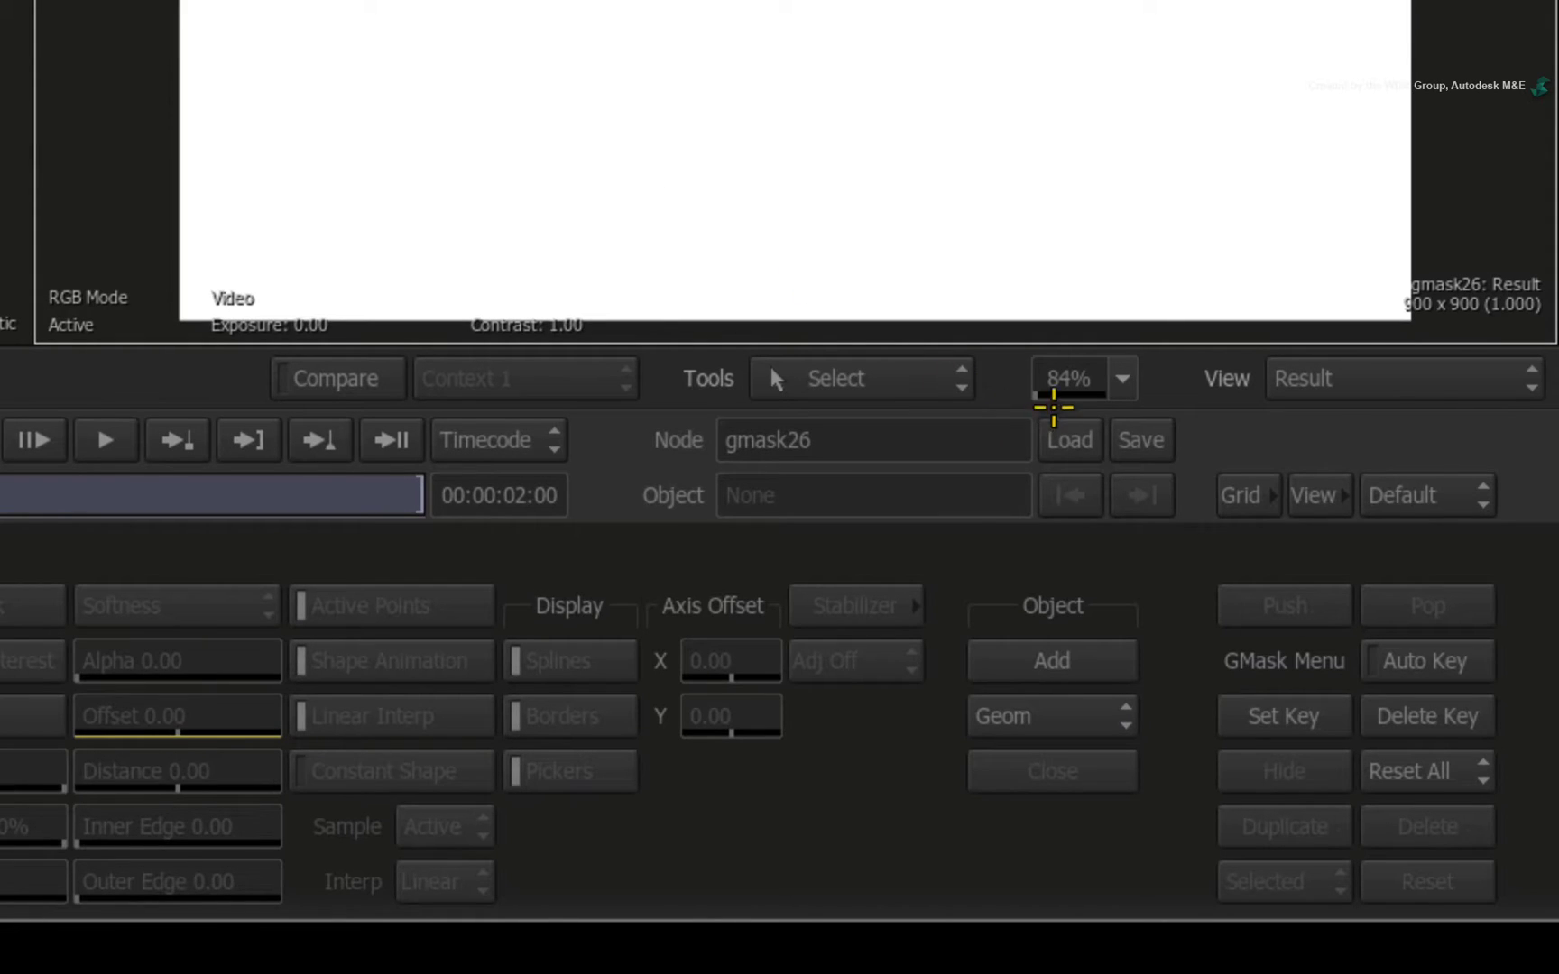
{"action": "left_click_drag", "start_coordinate": [1045, 393], "coordinate": [1033, 393]}
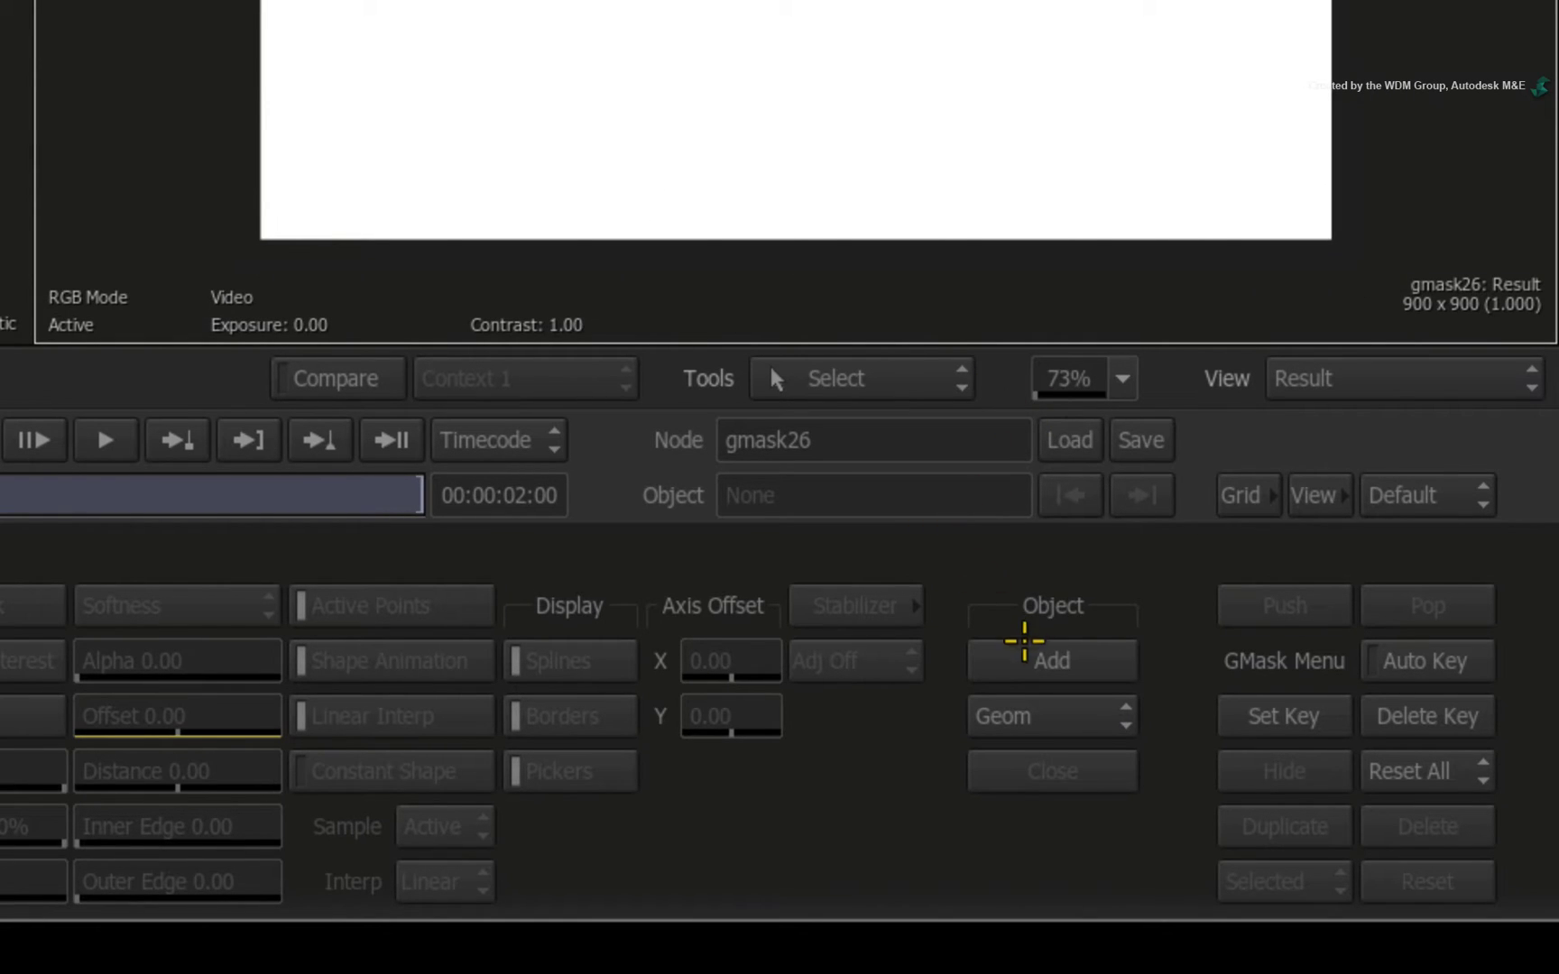
{"action": "left_click", "coordinate": [1030, 658]}
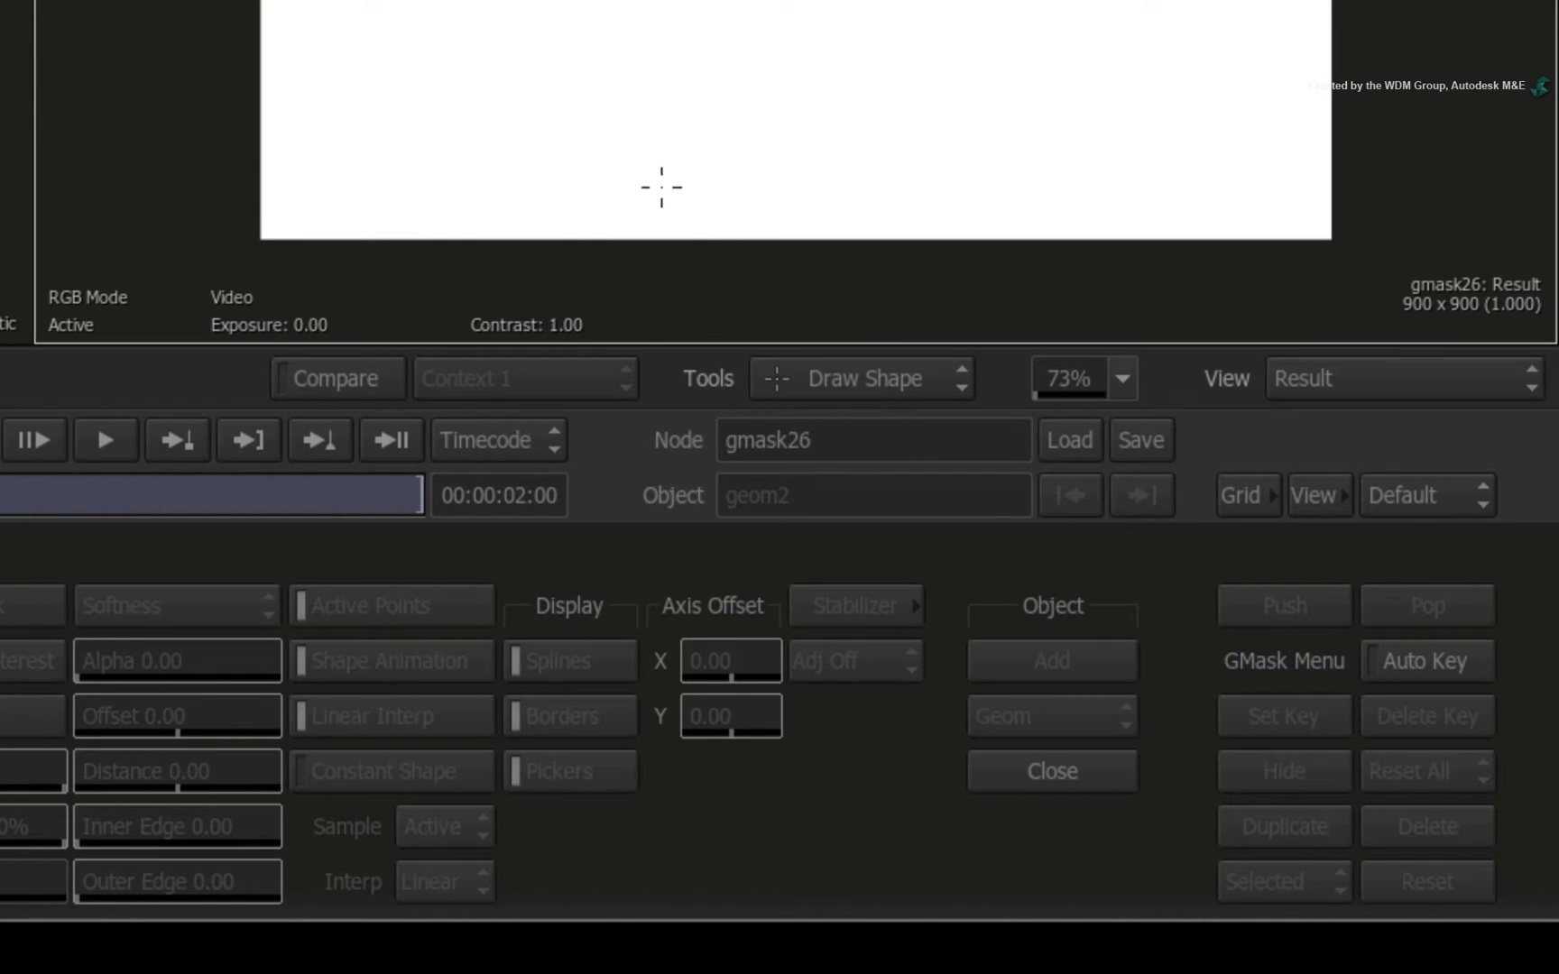
{"action": "left_click", "coordinate": [1126, 582]}
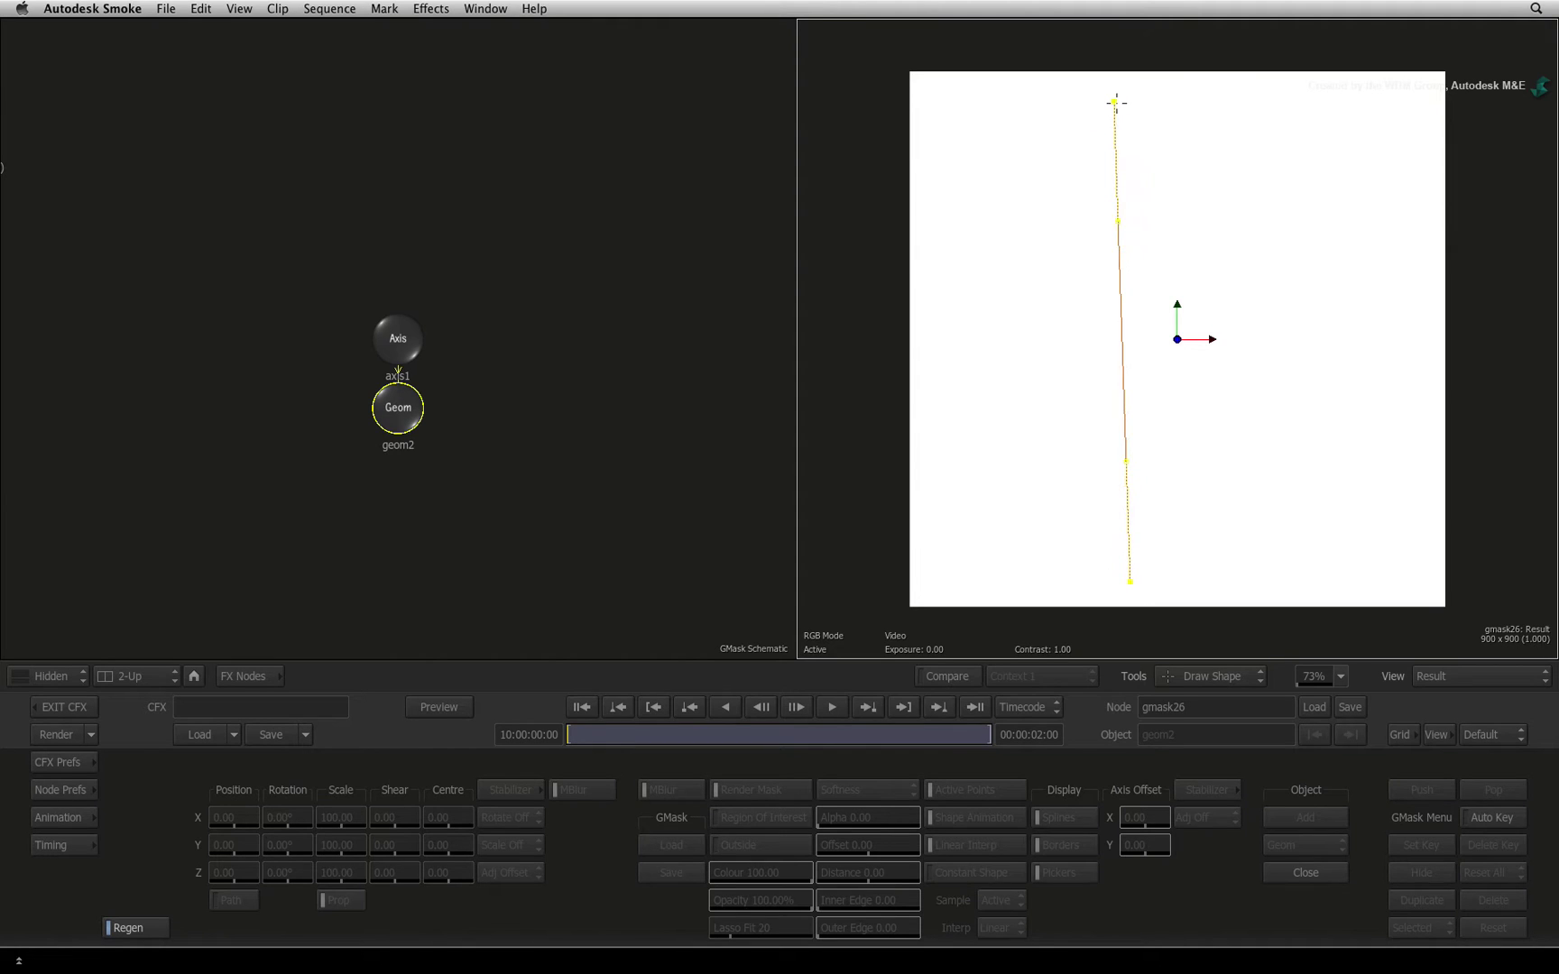
{"action": "left_click", "coordinate": [1115, 102]}
{"action": "left_click", "coordinate": [1270, 101]}
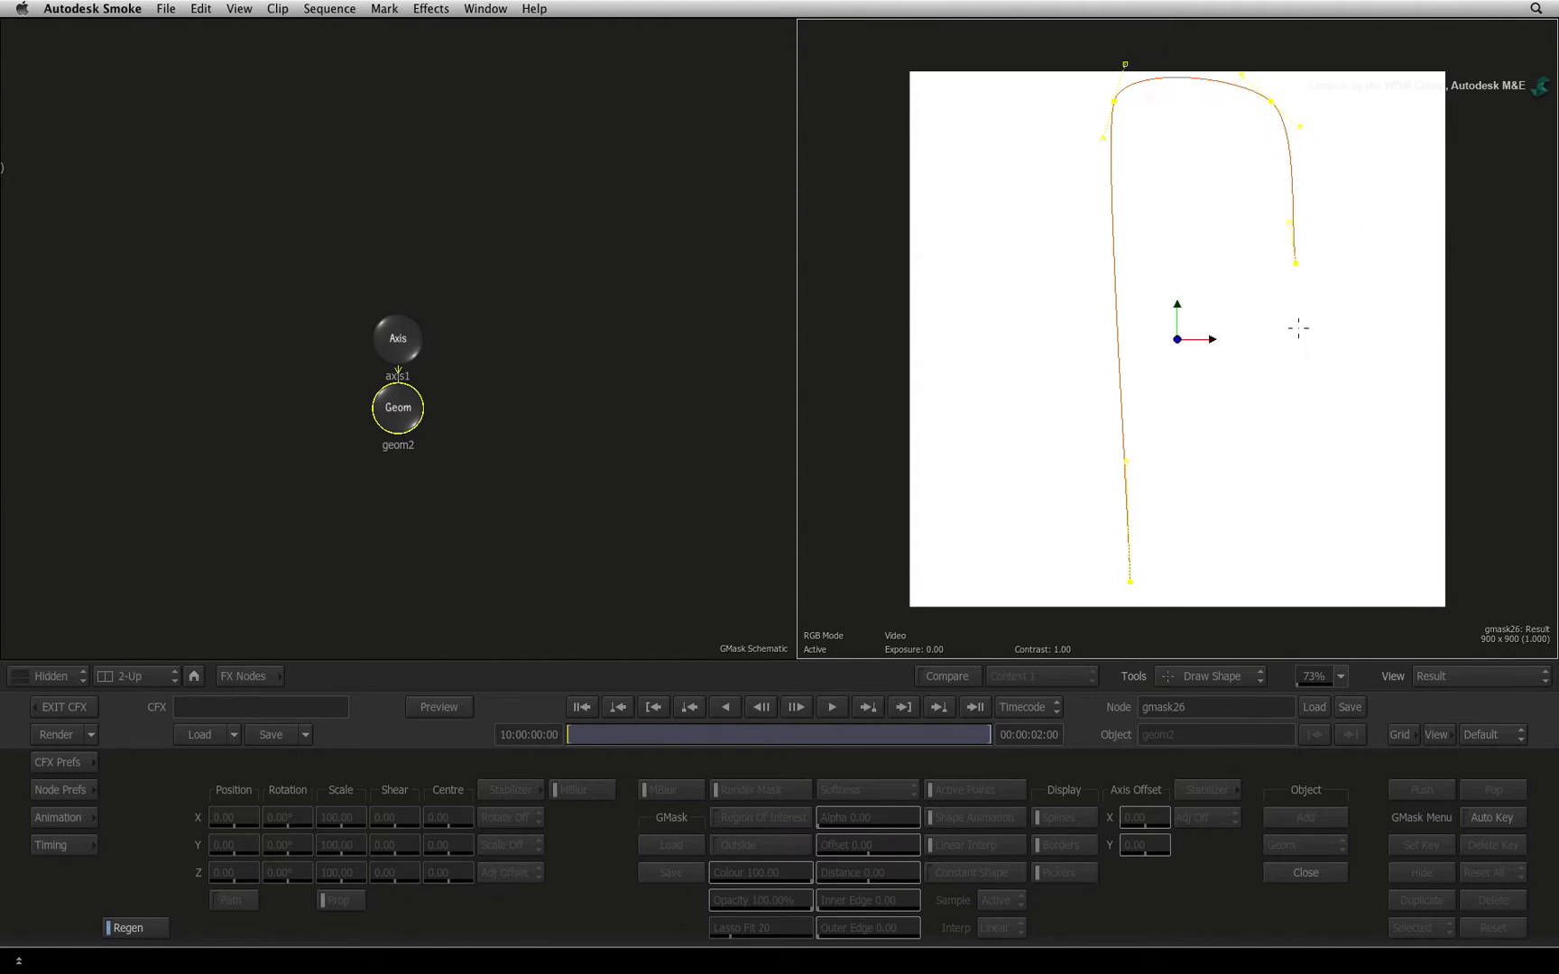
{"action": "left_click", "coordinate": [1298, 570]}
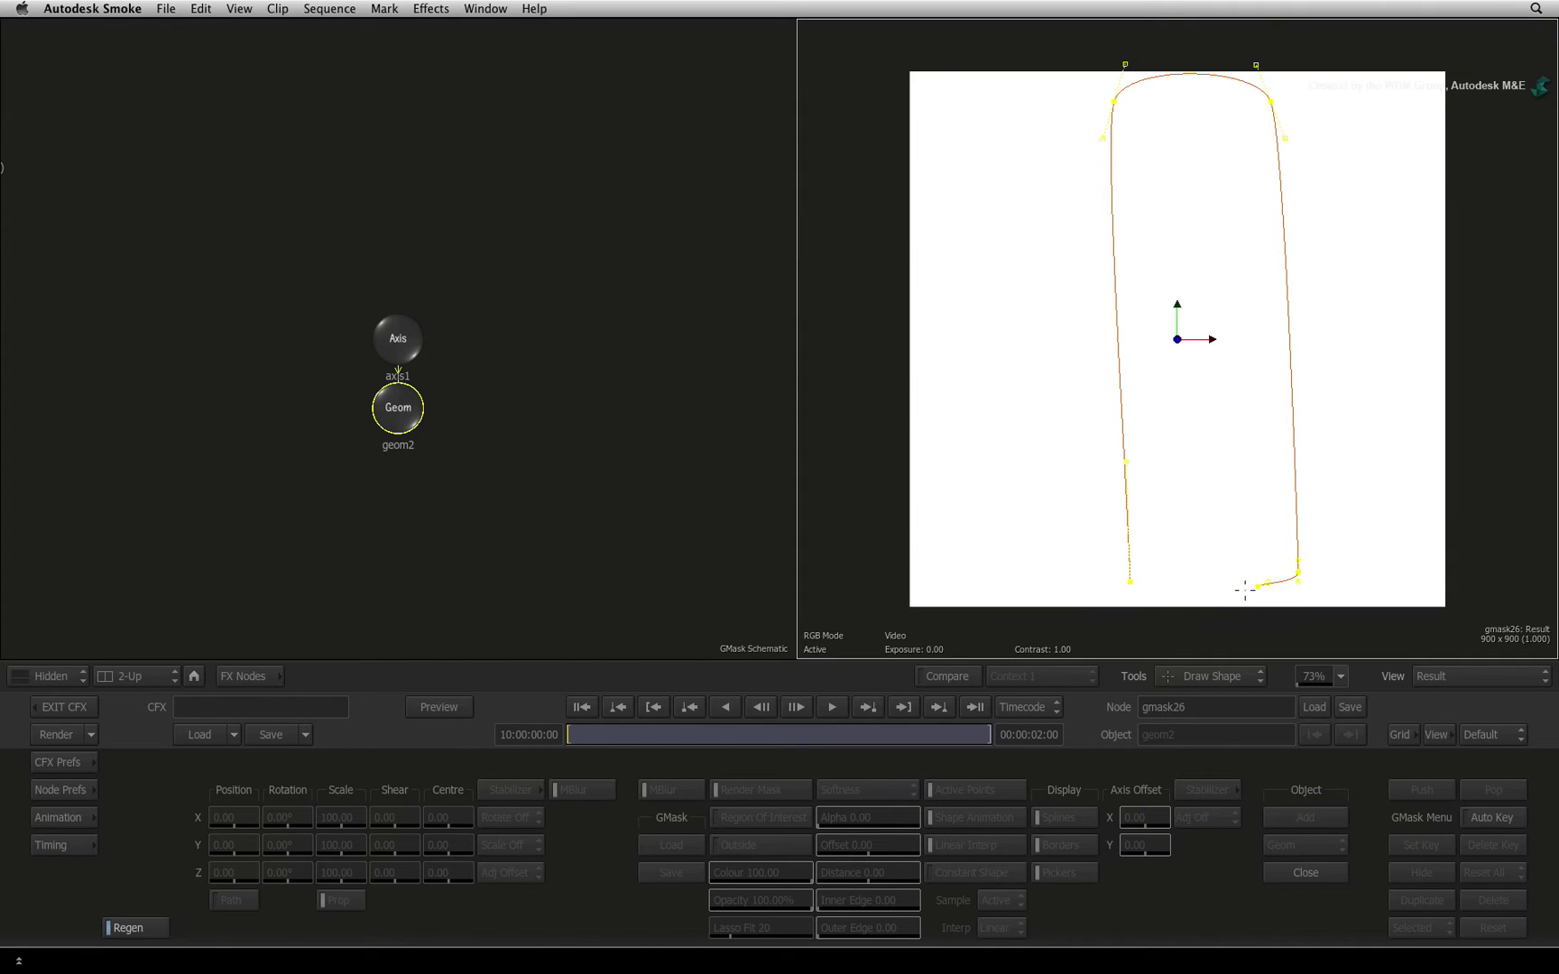
{"action": "left_click", "coordinate": [1127, 582]}
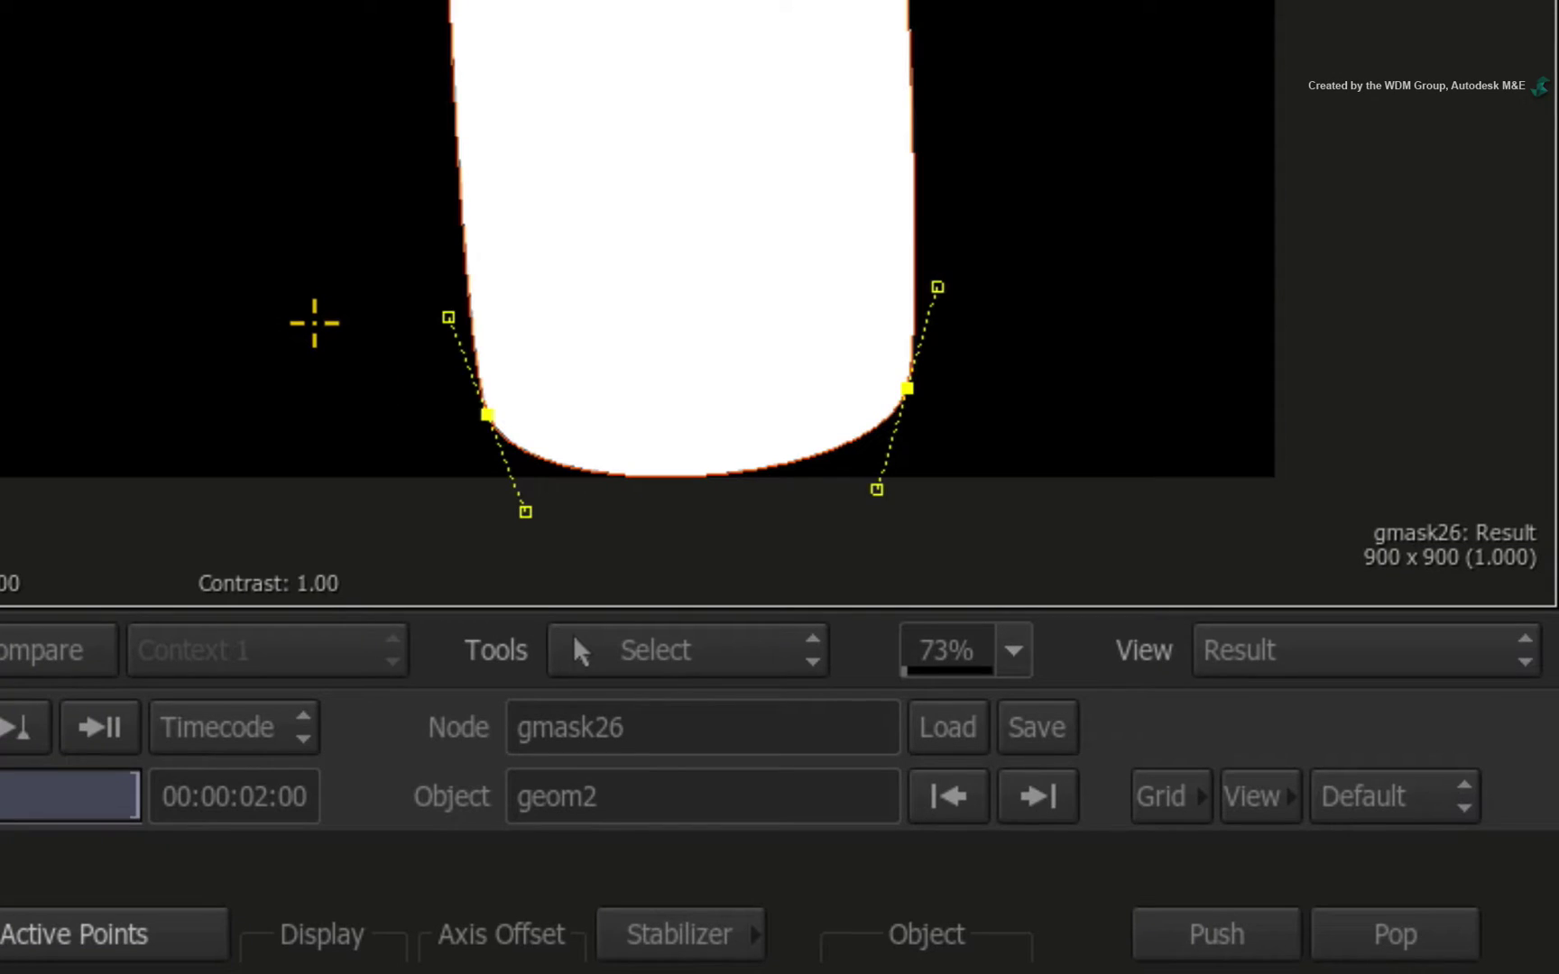
- Break the tangents on all four corners to make them sharp
{"action": "key", "text": "shift+b"}
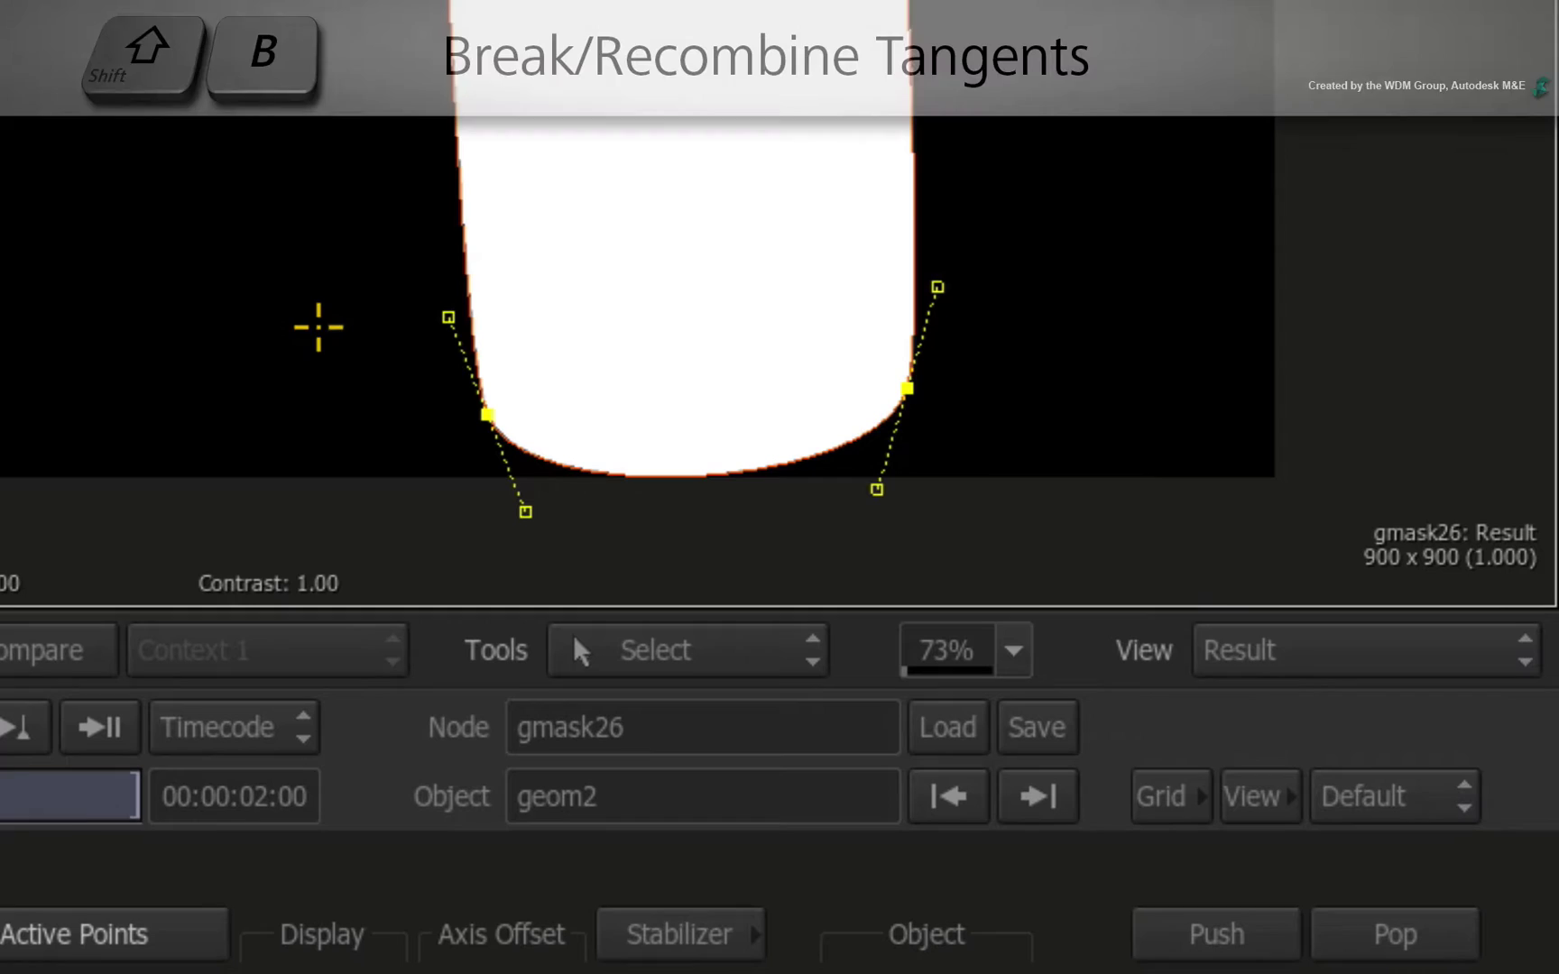
{"action": "key", "text": "shift+b"}
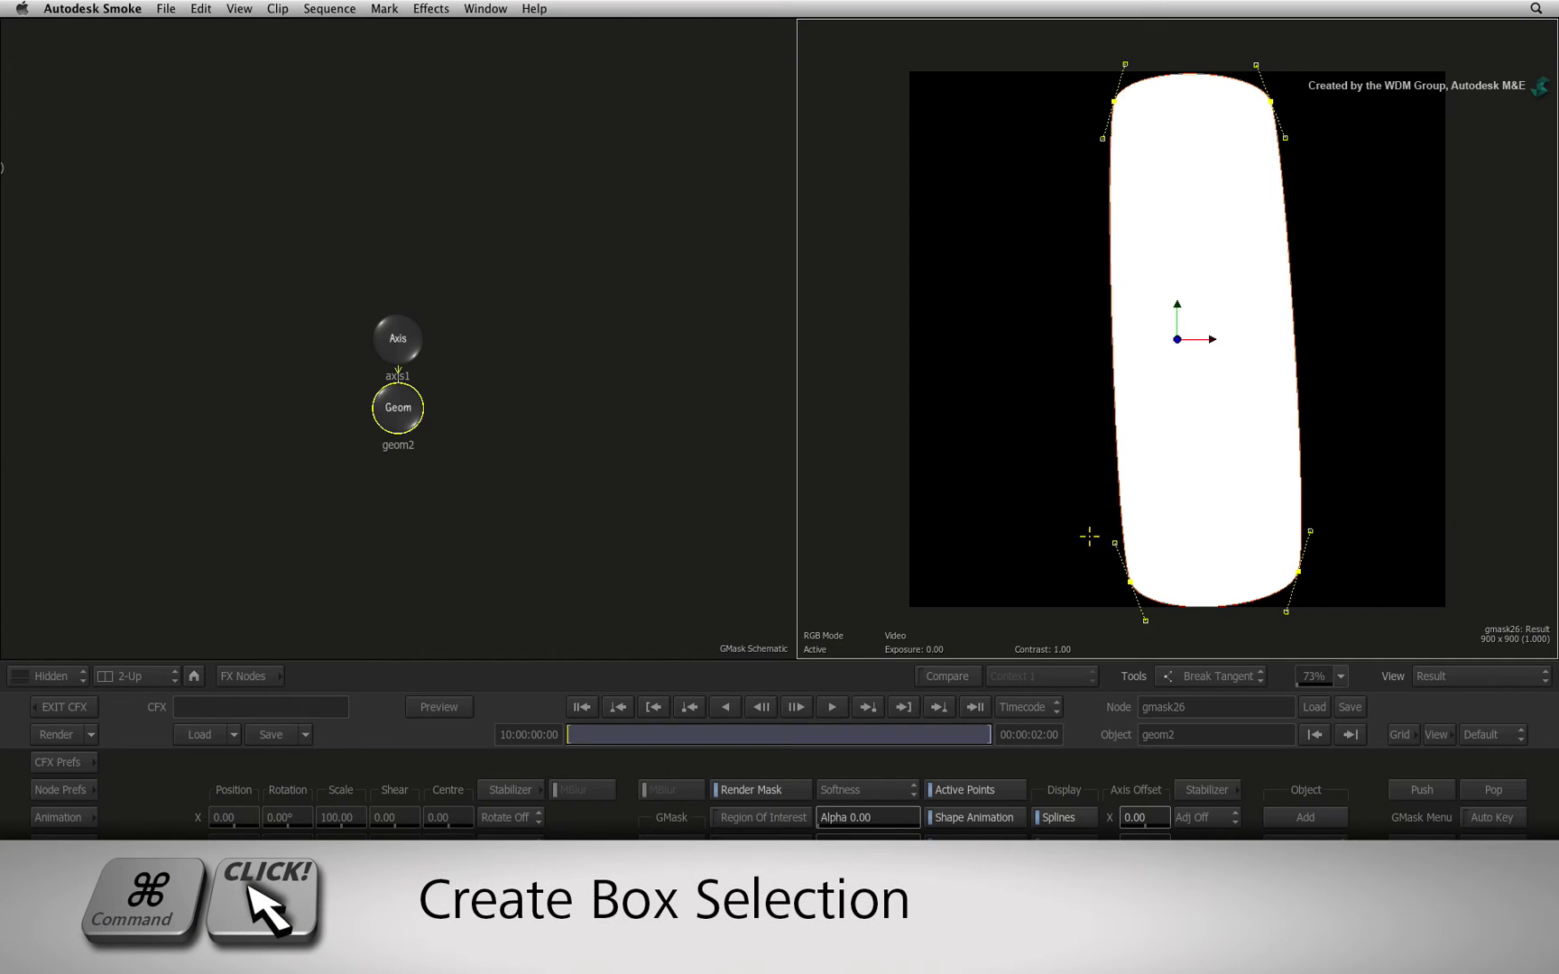
{"action": "left_click_drag", "start_coordinate": [1050, 71], "coordinate": [1361, 615]}
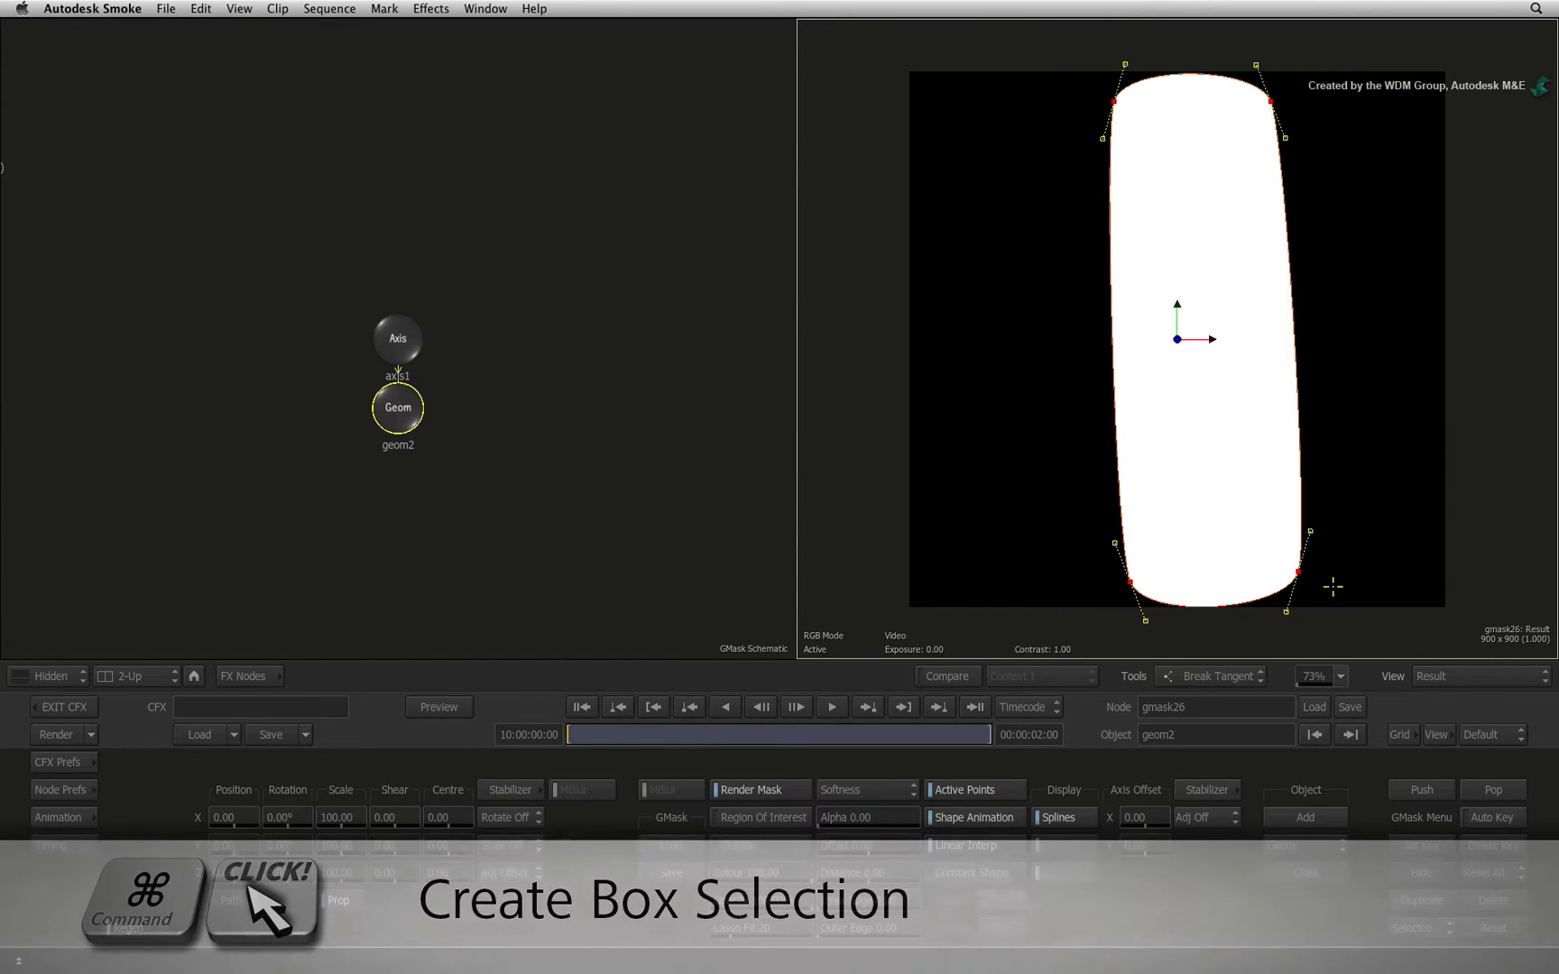
{"action": "left_click", "coordinate": [1296, 572]}
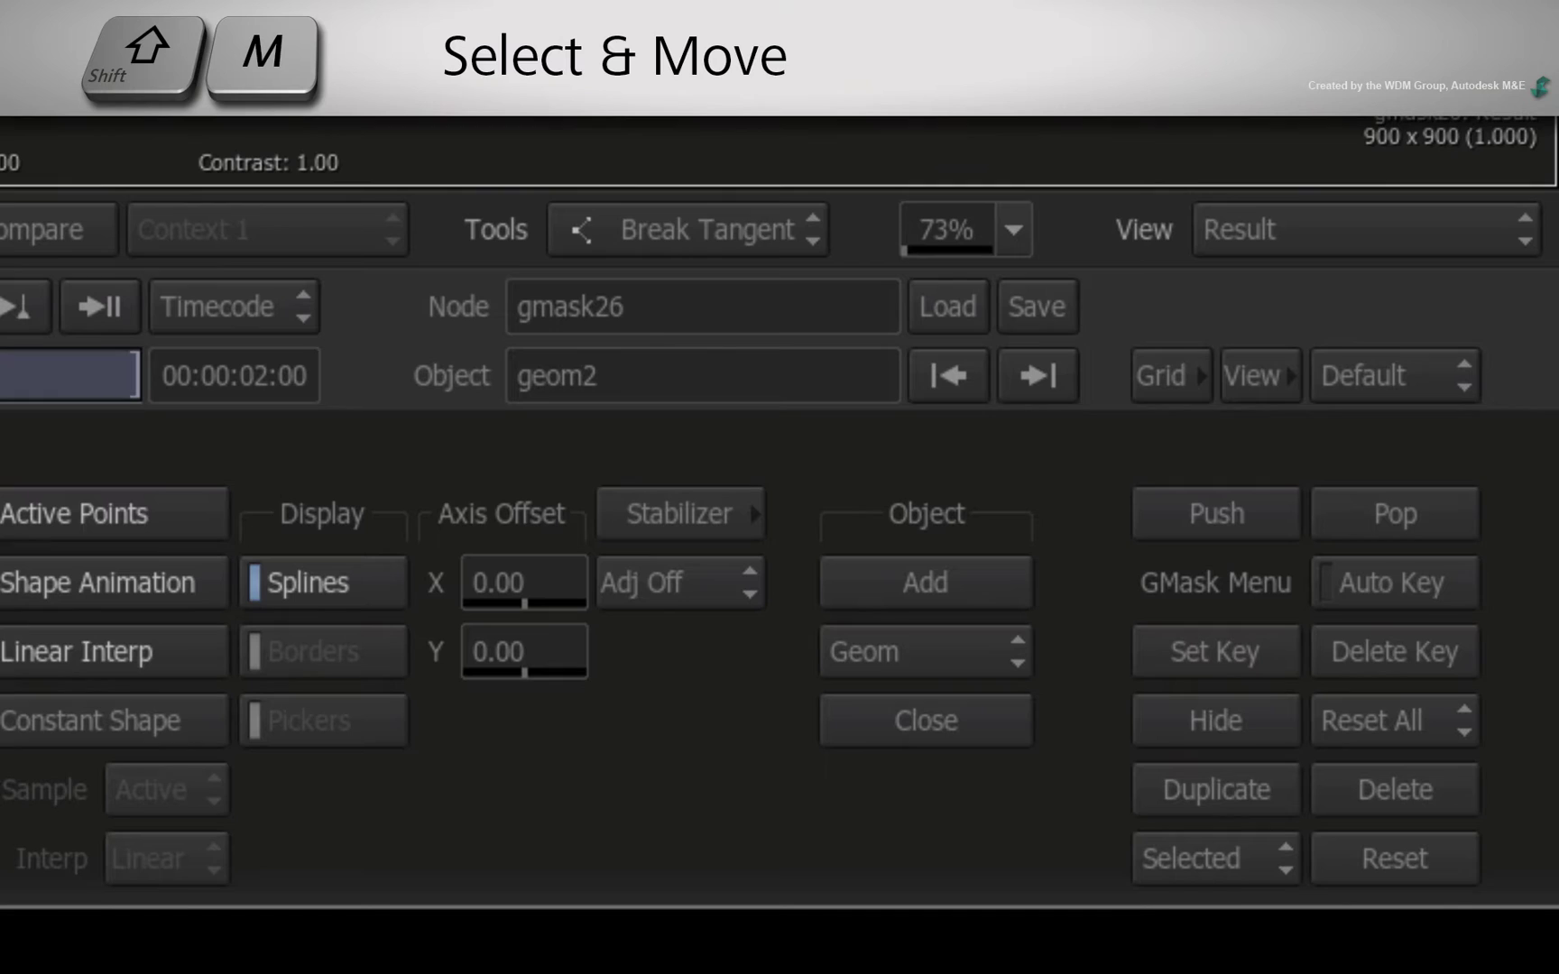
- Delete all shapes from the mask with Selected set to All
{"action": "key", "text": "shift+m"}
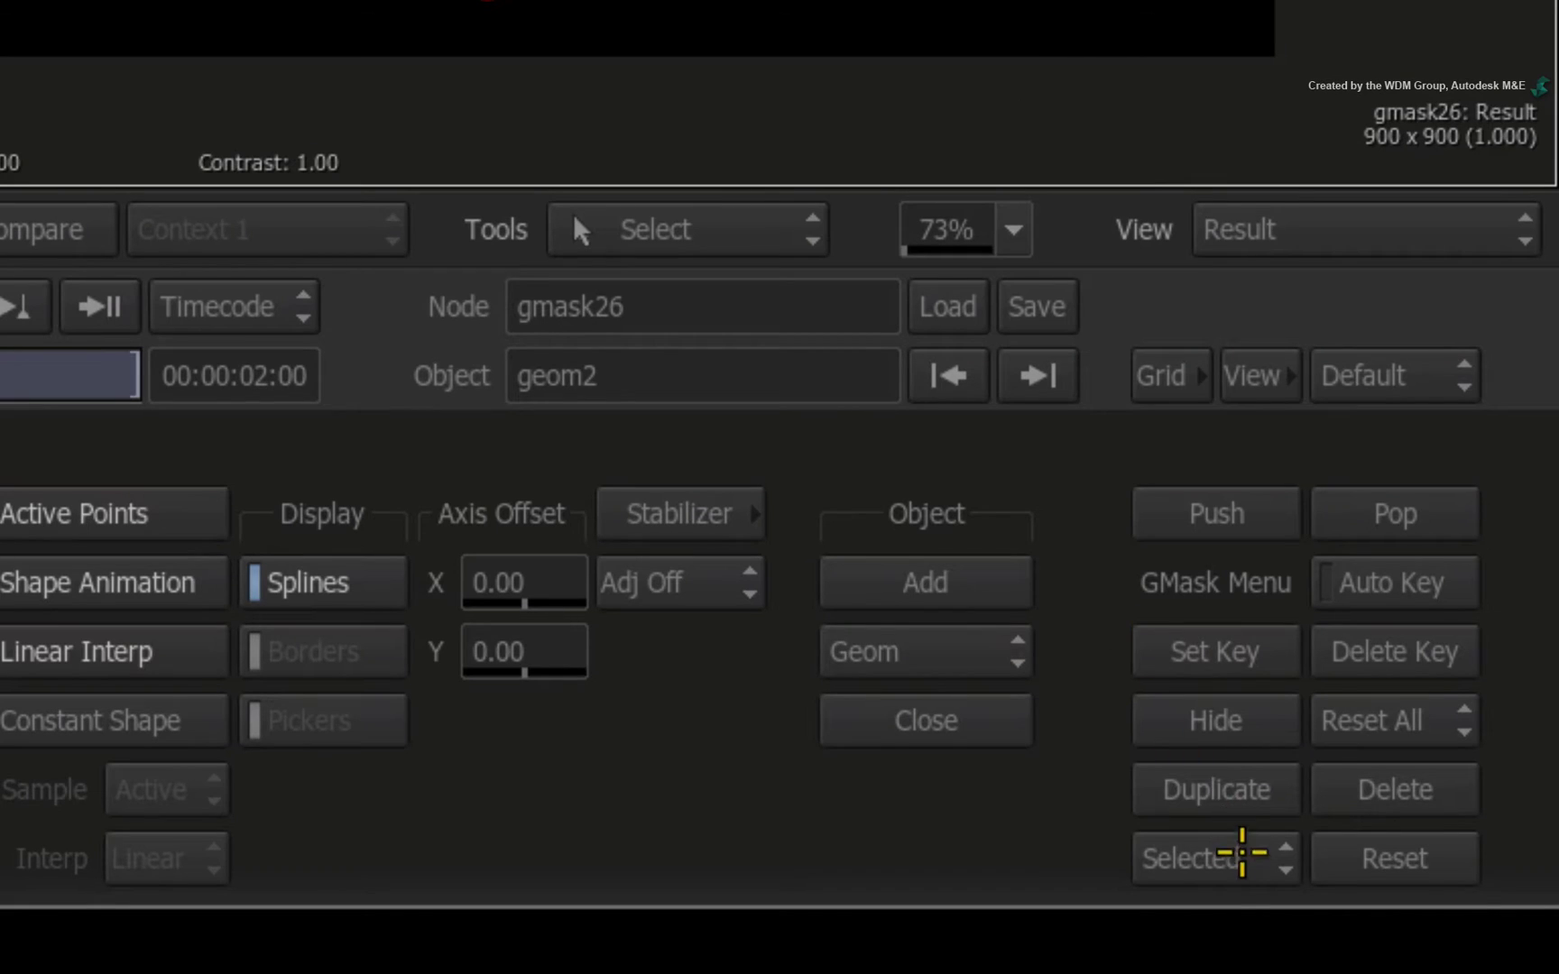
{"action": "left_click", "coordinate": [1242, 857]}
{"action": "left_click", "coordinate": [1253, 749]}
{"action": "left_click", "coordinate": [1388, 788]}
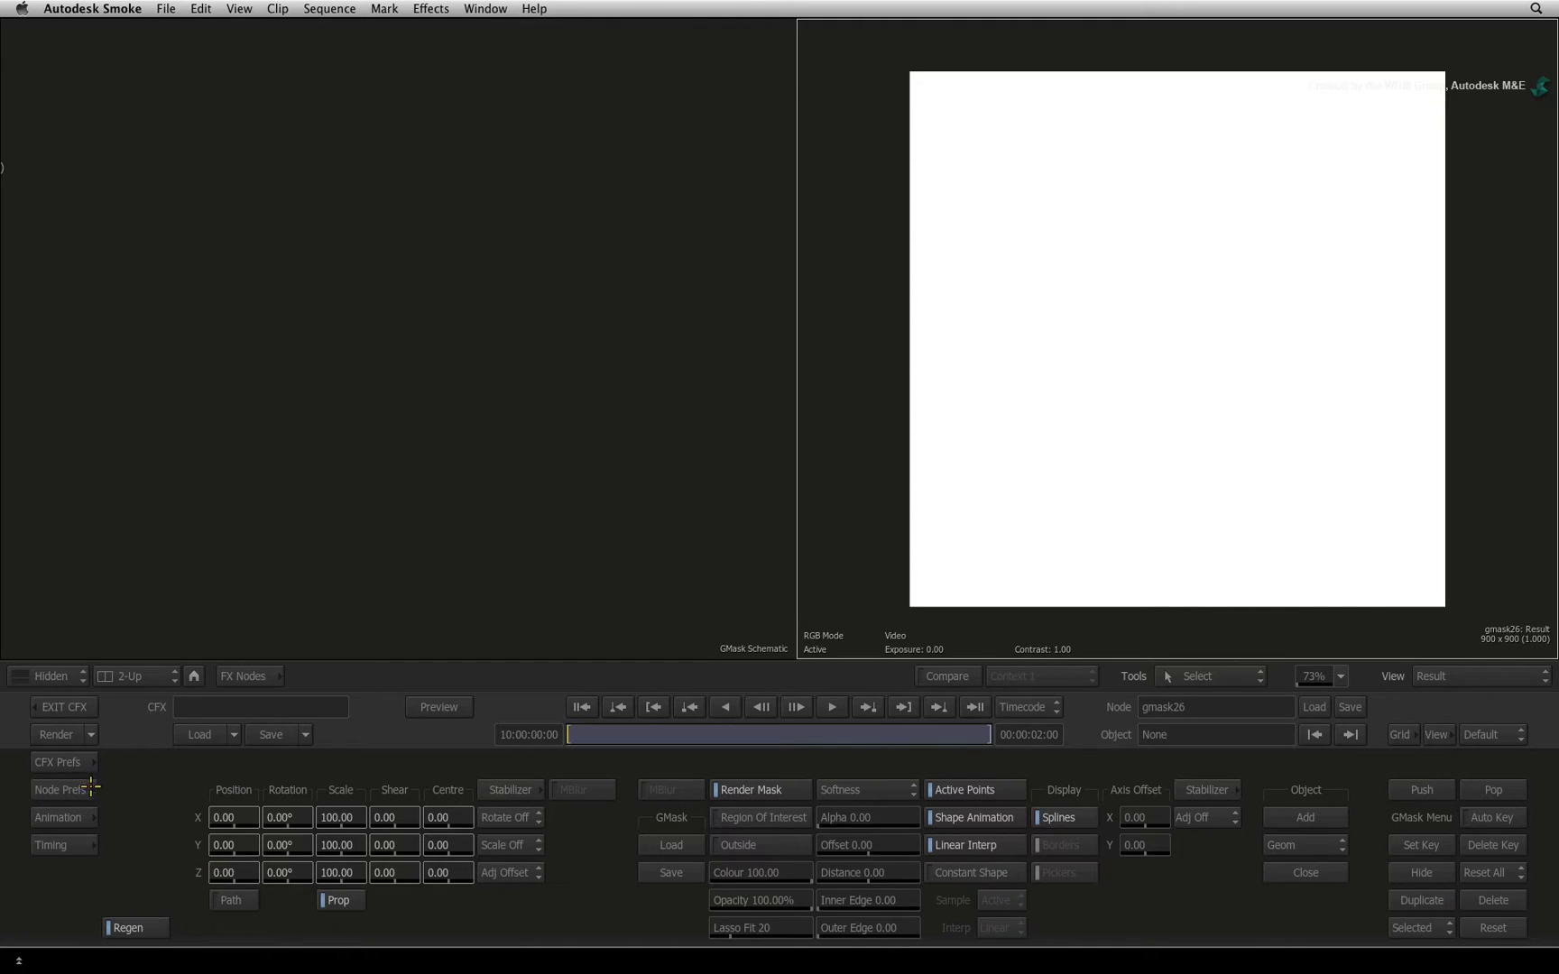
- Turn off Auto Tangents in Node Prefs
{"action": "left_click", "coordinate": [77, 791]}
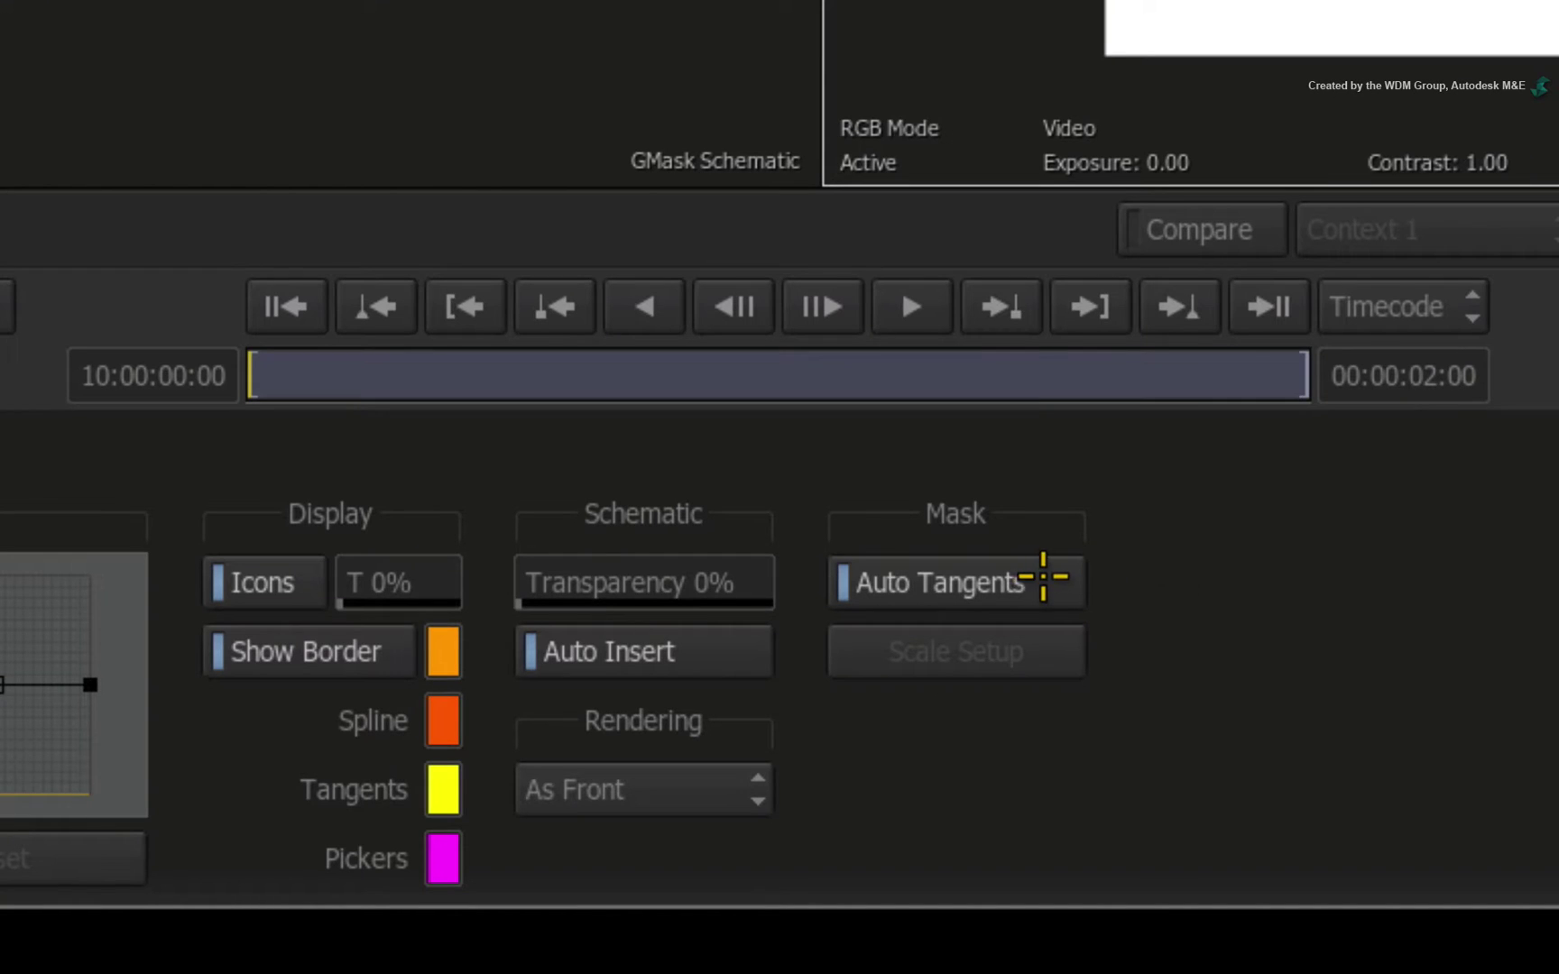
{"action": "left_click", "coordinate": [887, 816]}
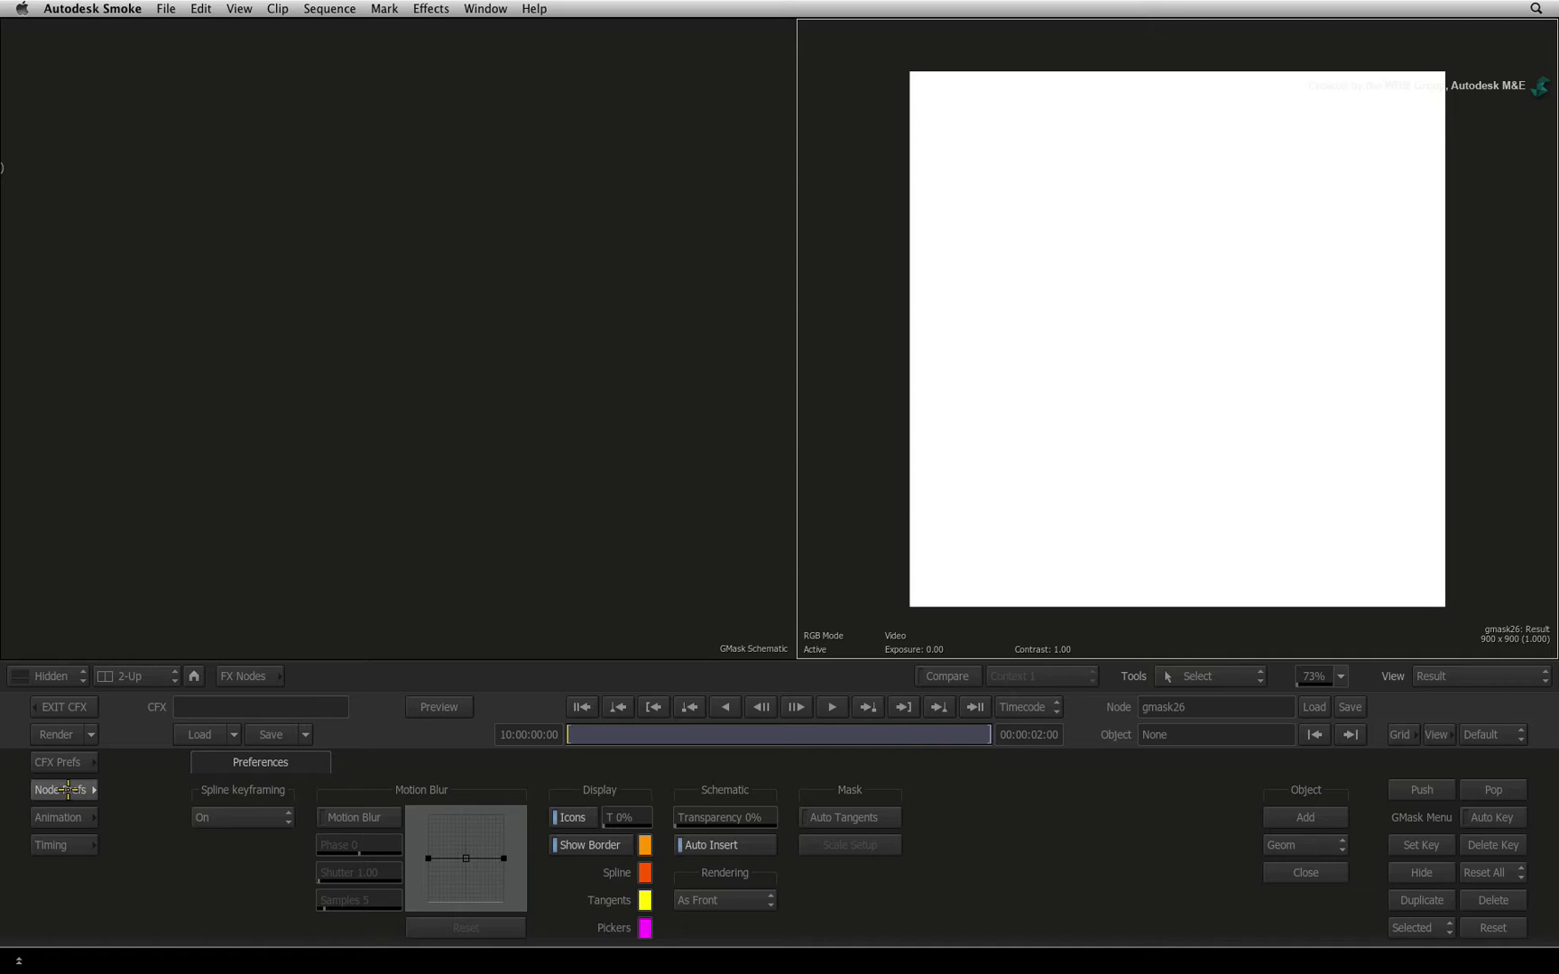
{"action": "left_click", "coordinate": [61, 788]}
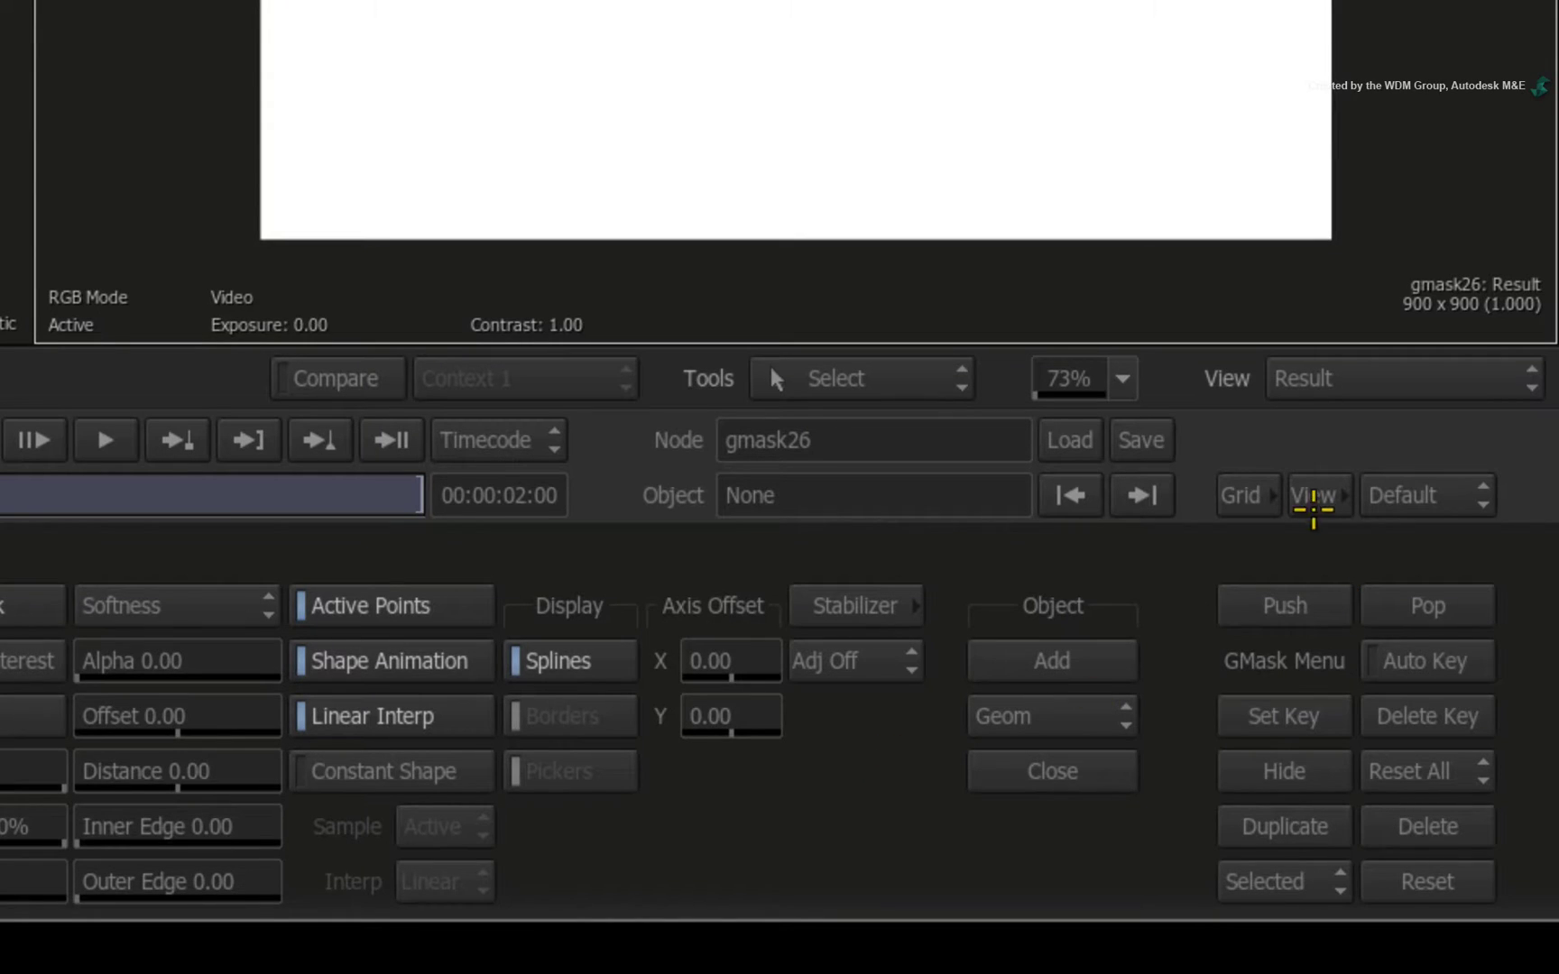
- Set the viewer's centre guide to Large Centre in the Grid settings
{"action": "left_click", "coordinate": [1401, 735]}
{"action": "left_click", "coordinate": [597, 605]}
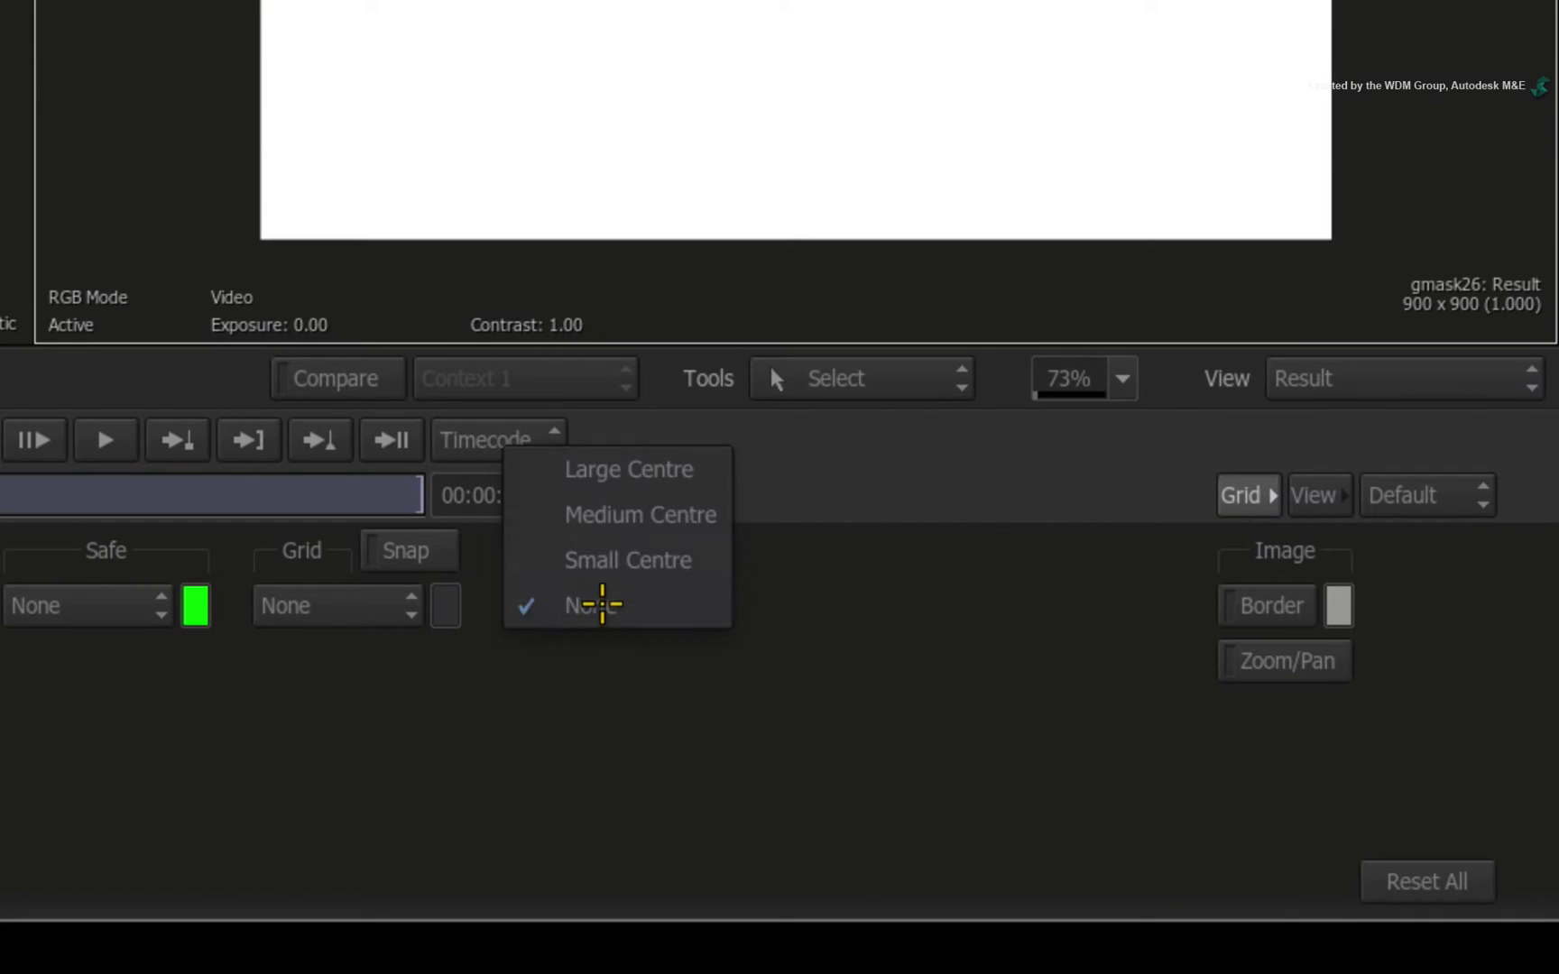
{"action": "left_click", "coordinate": [634, 469]}
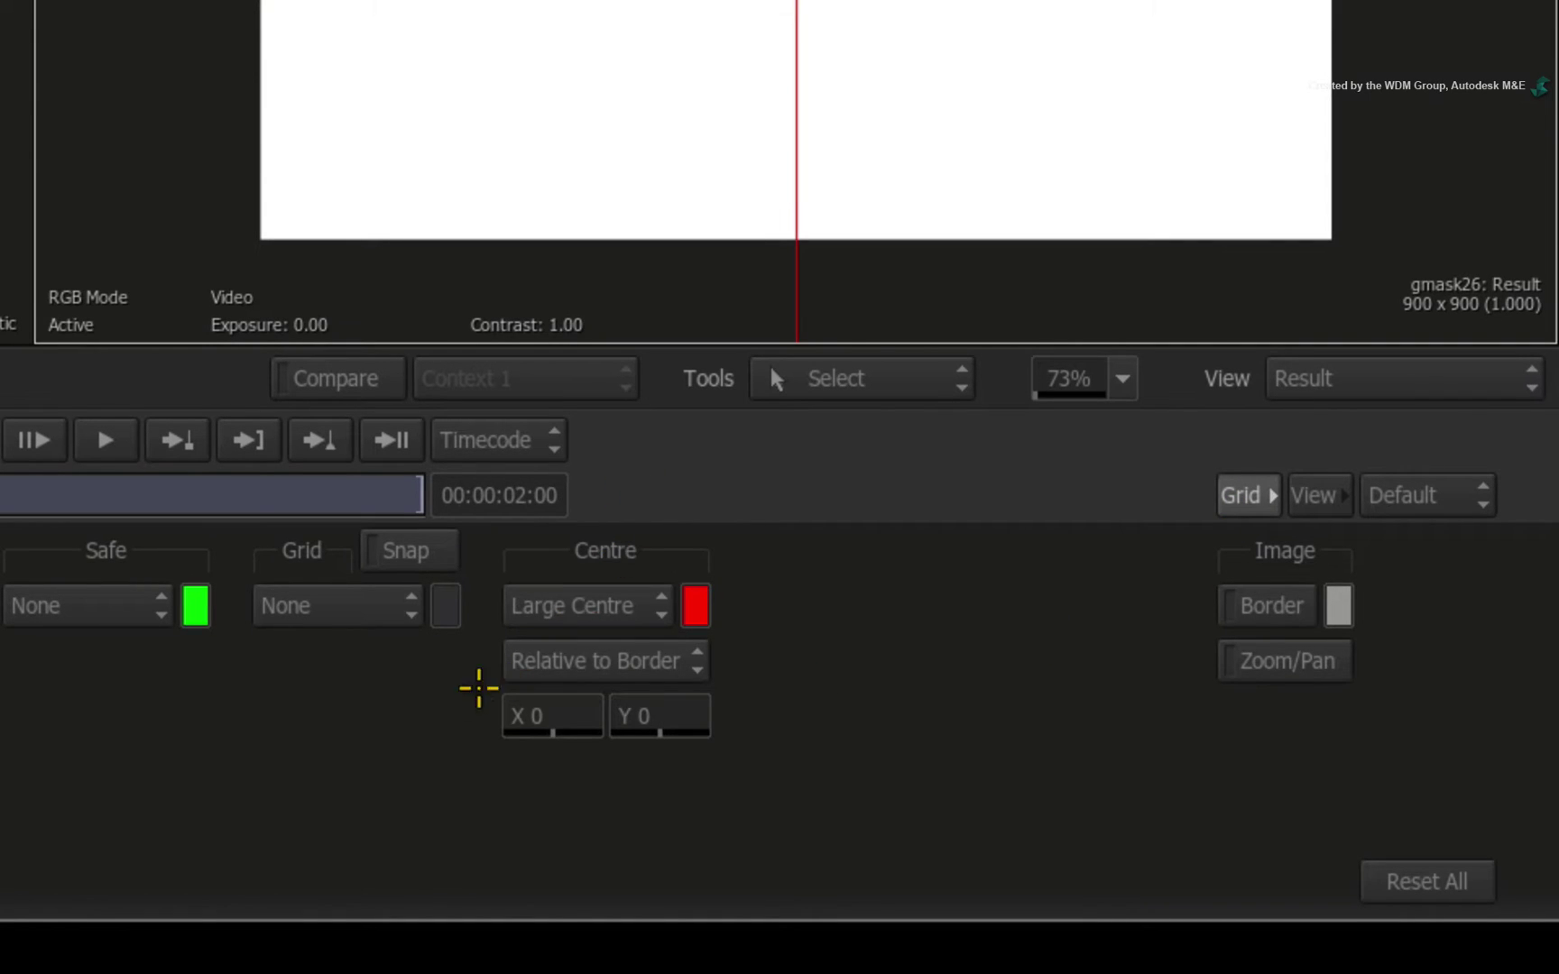
- Overlay a 30 x 30 Pixel Grid with Snap enabled
{"action": "left_click", "coordinate": [373, 610]}
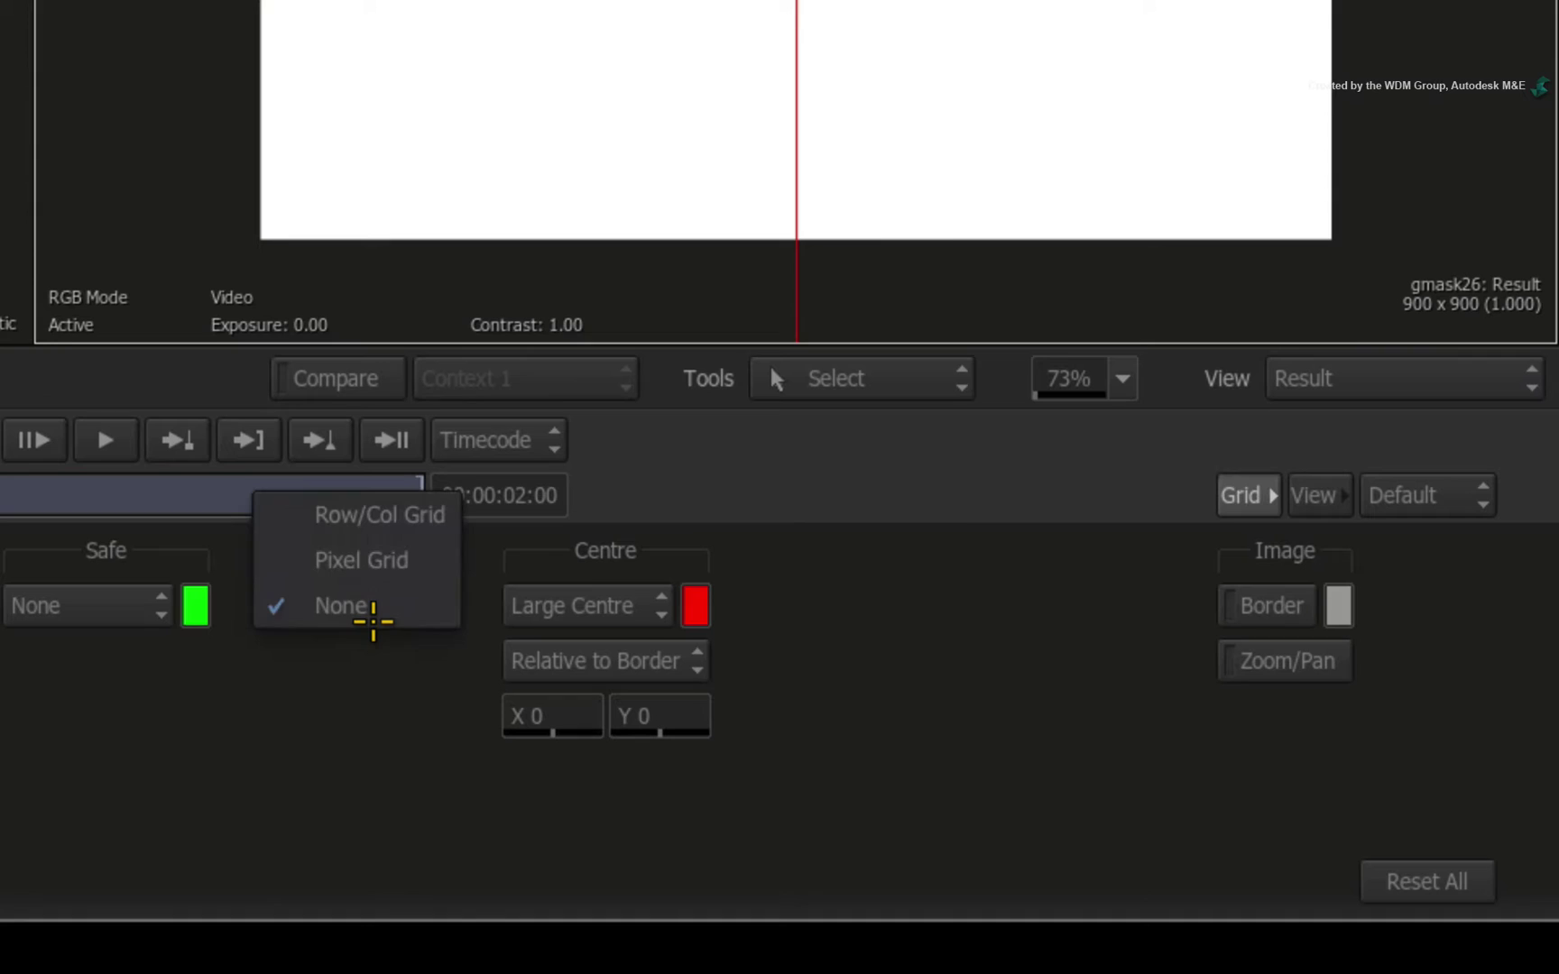
{"action": "left_click", "coordinate": [386, 558]}
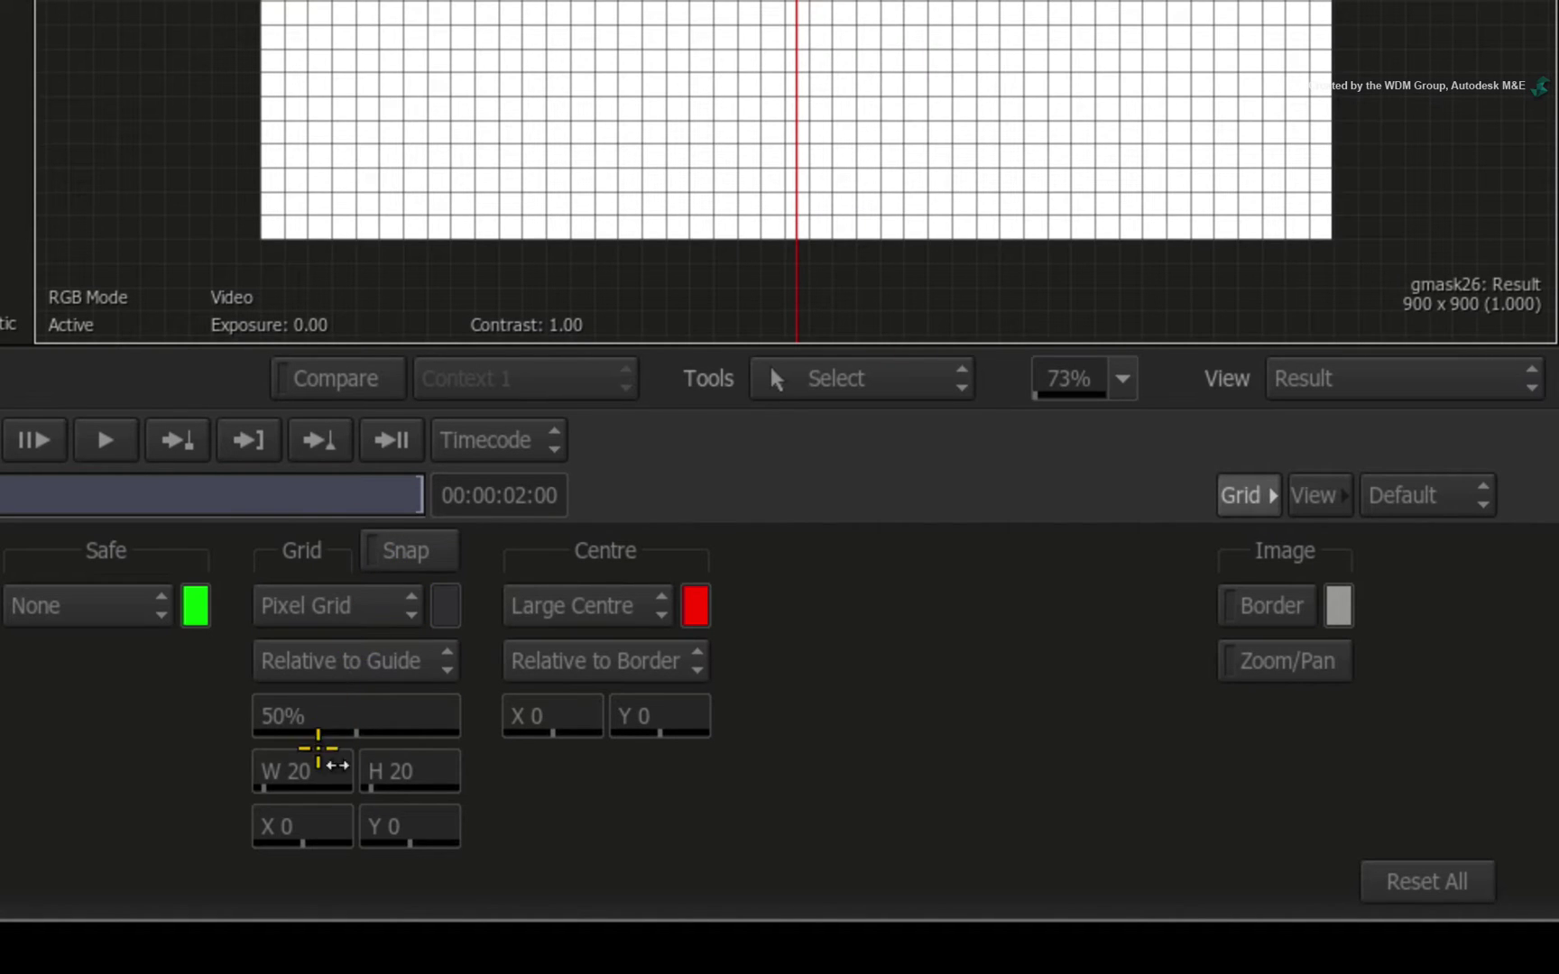
{"action": "left_click", "coordinate": [299, 773]}
{"action": "type", "text": "30"}
{"action": "key", "text": "Return"}
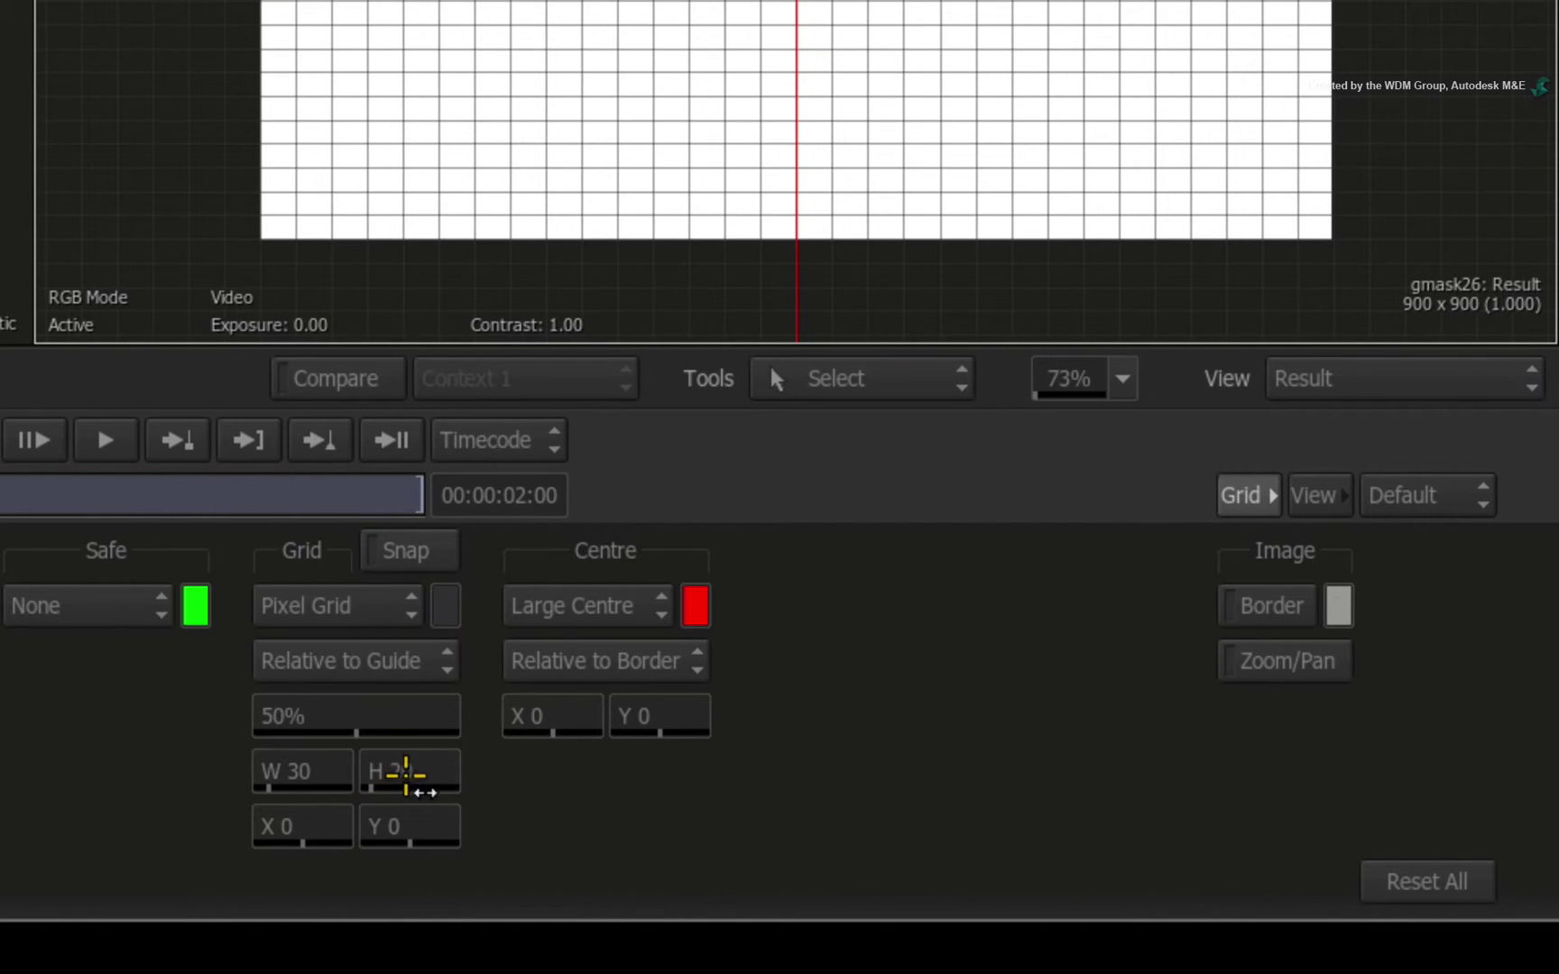
{"action": "left_click", "coordinate": [405, 777]}
{"action": "type", "text": "30"}
{"action": "key", "text": "Return"}
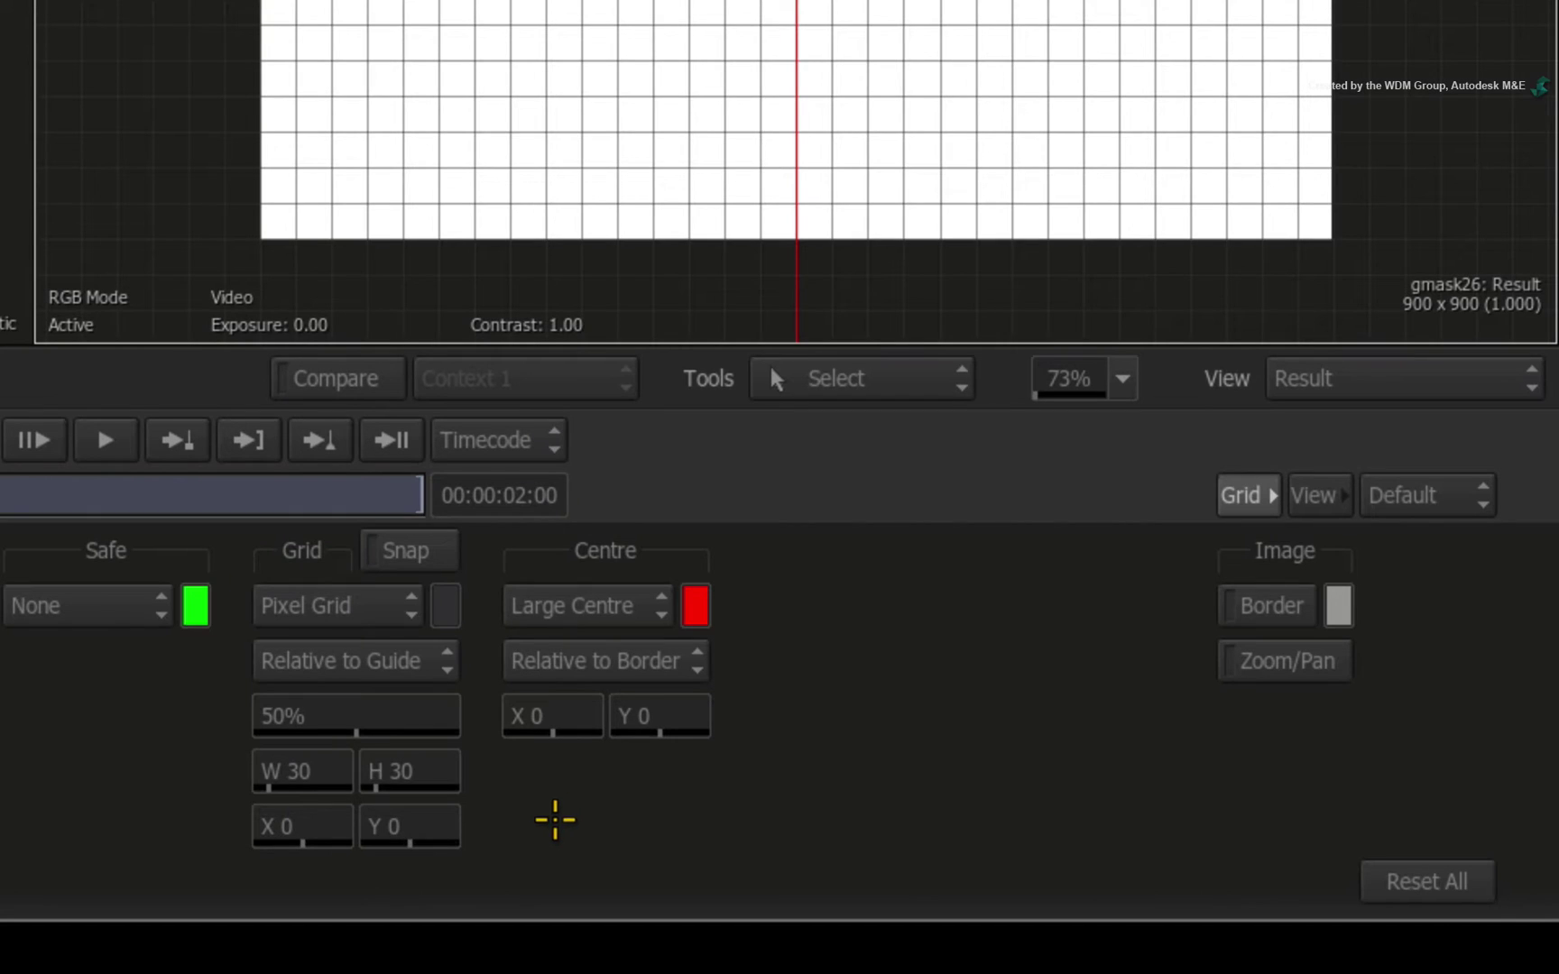
{"action": "left_click", "coordinate": [429, 556]}
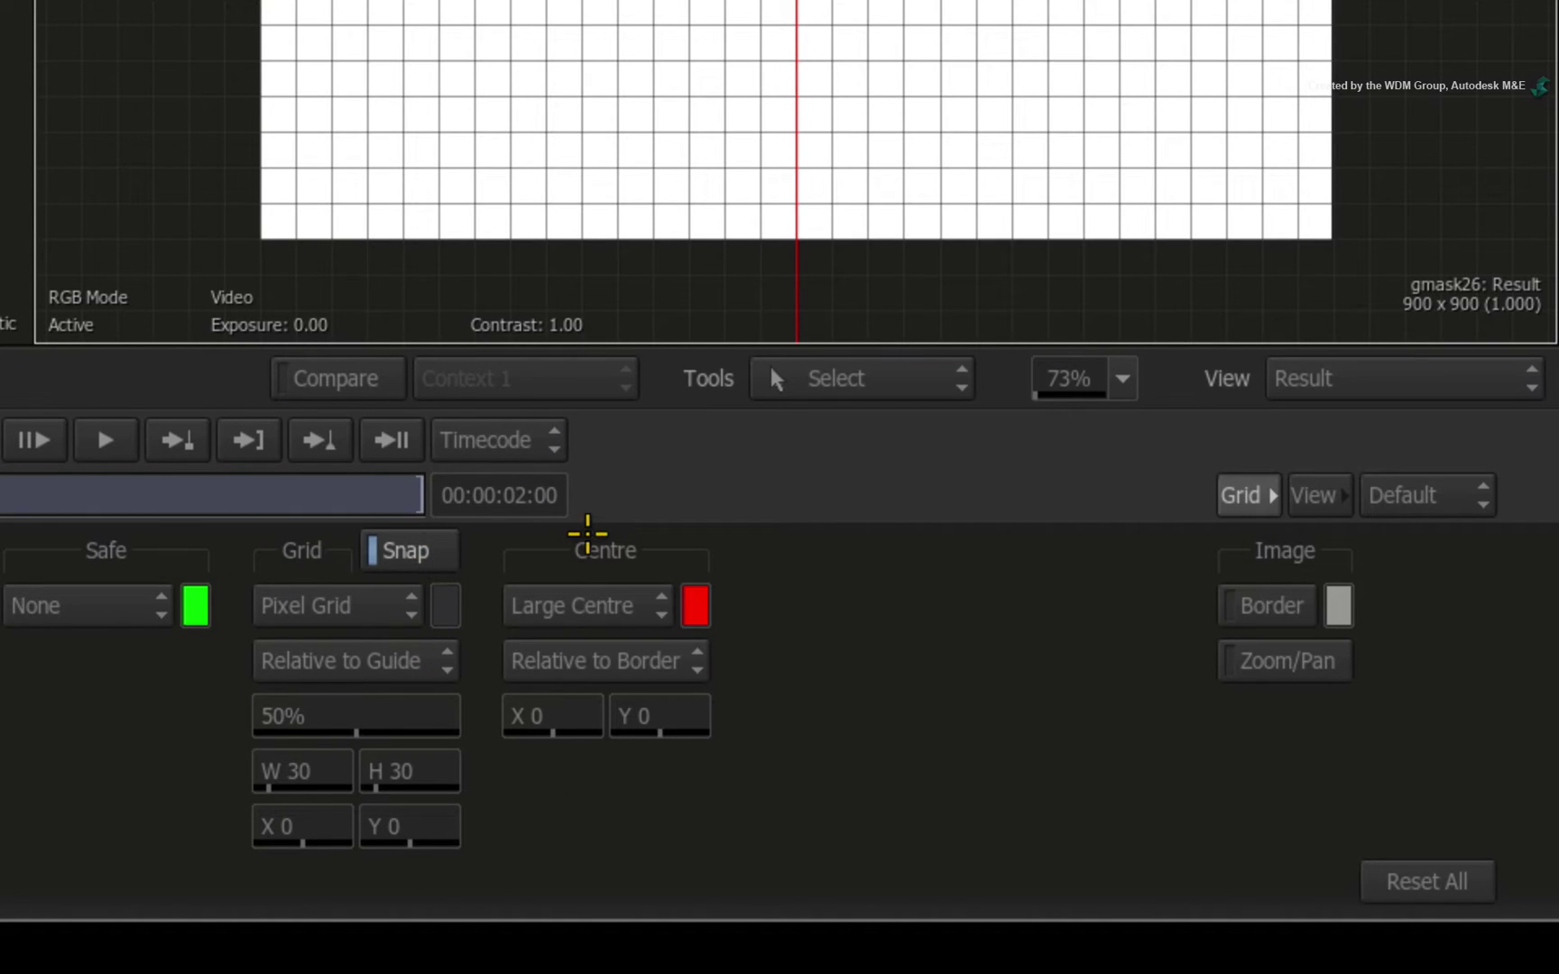
{"action": "left_click", "coordinate": [1238, 492]}
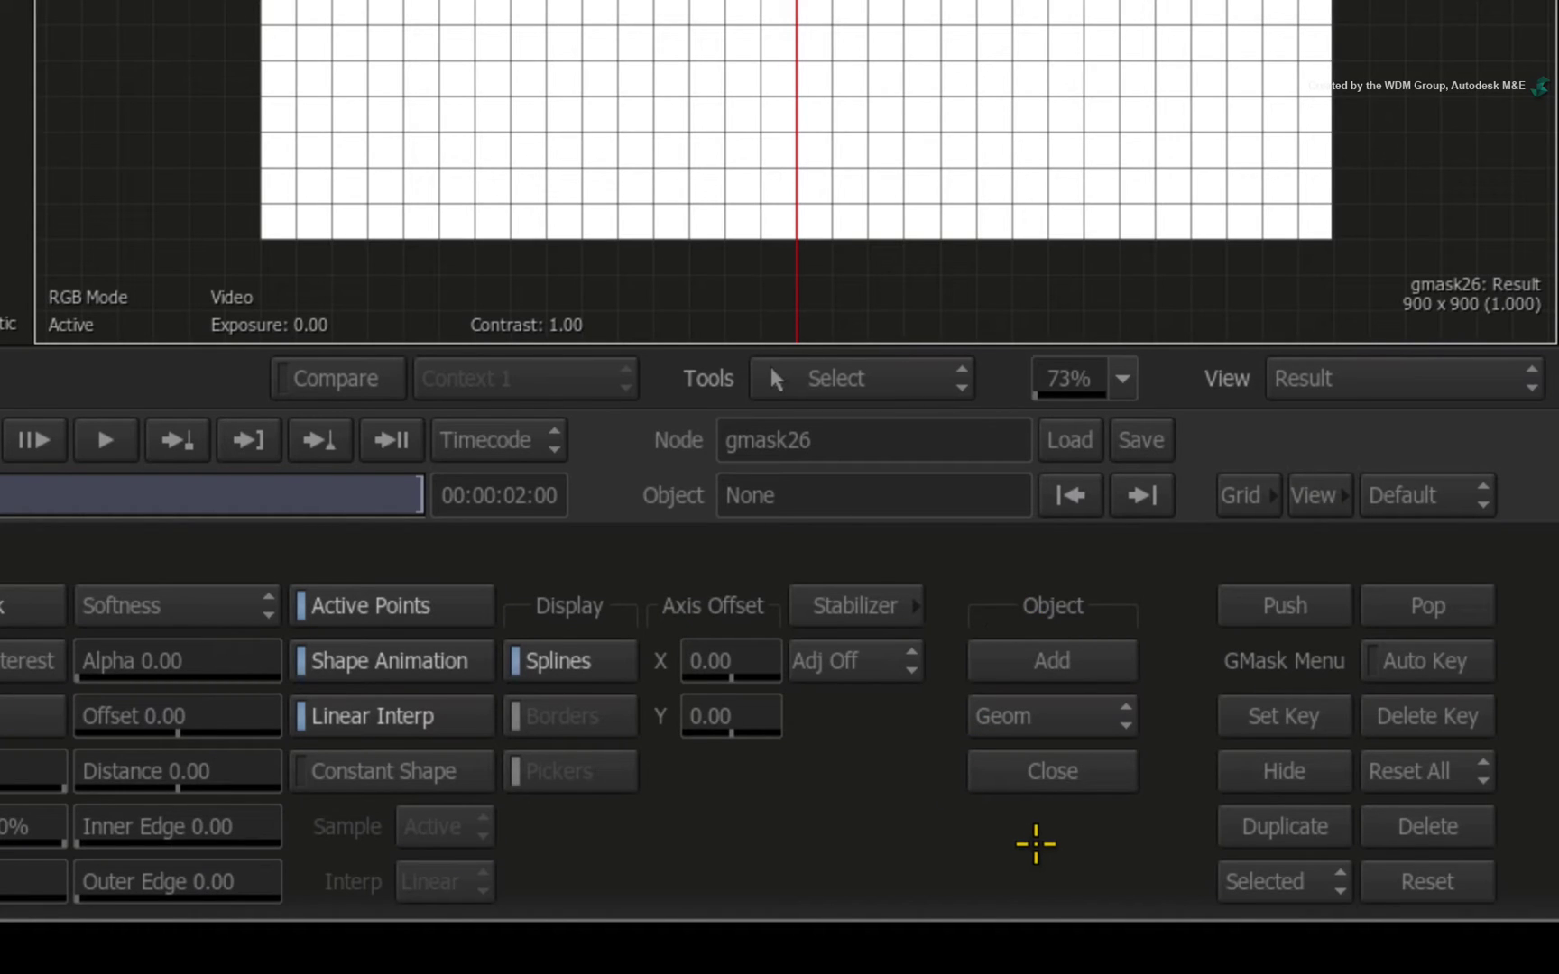
- Draw a thin, grid-snapped vertical rectangle, geom2, from frame top to bottom
{"action": "left_click", "coordinate": [1056, 662]}
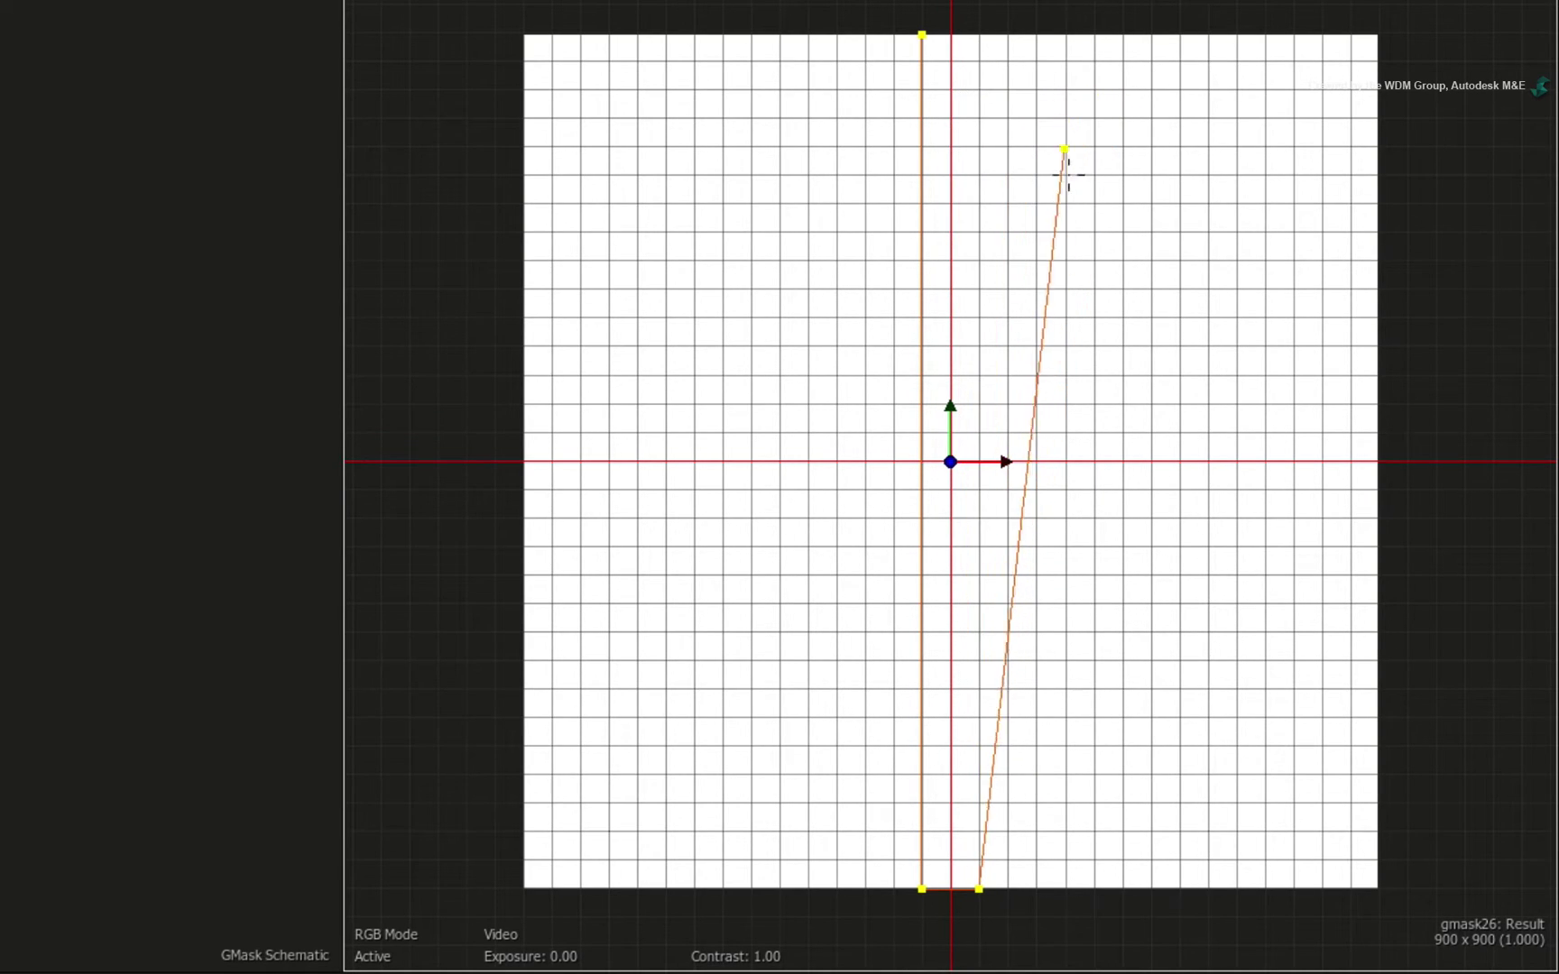
{"action": "left_click", "coordinate": [980, 35]}
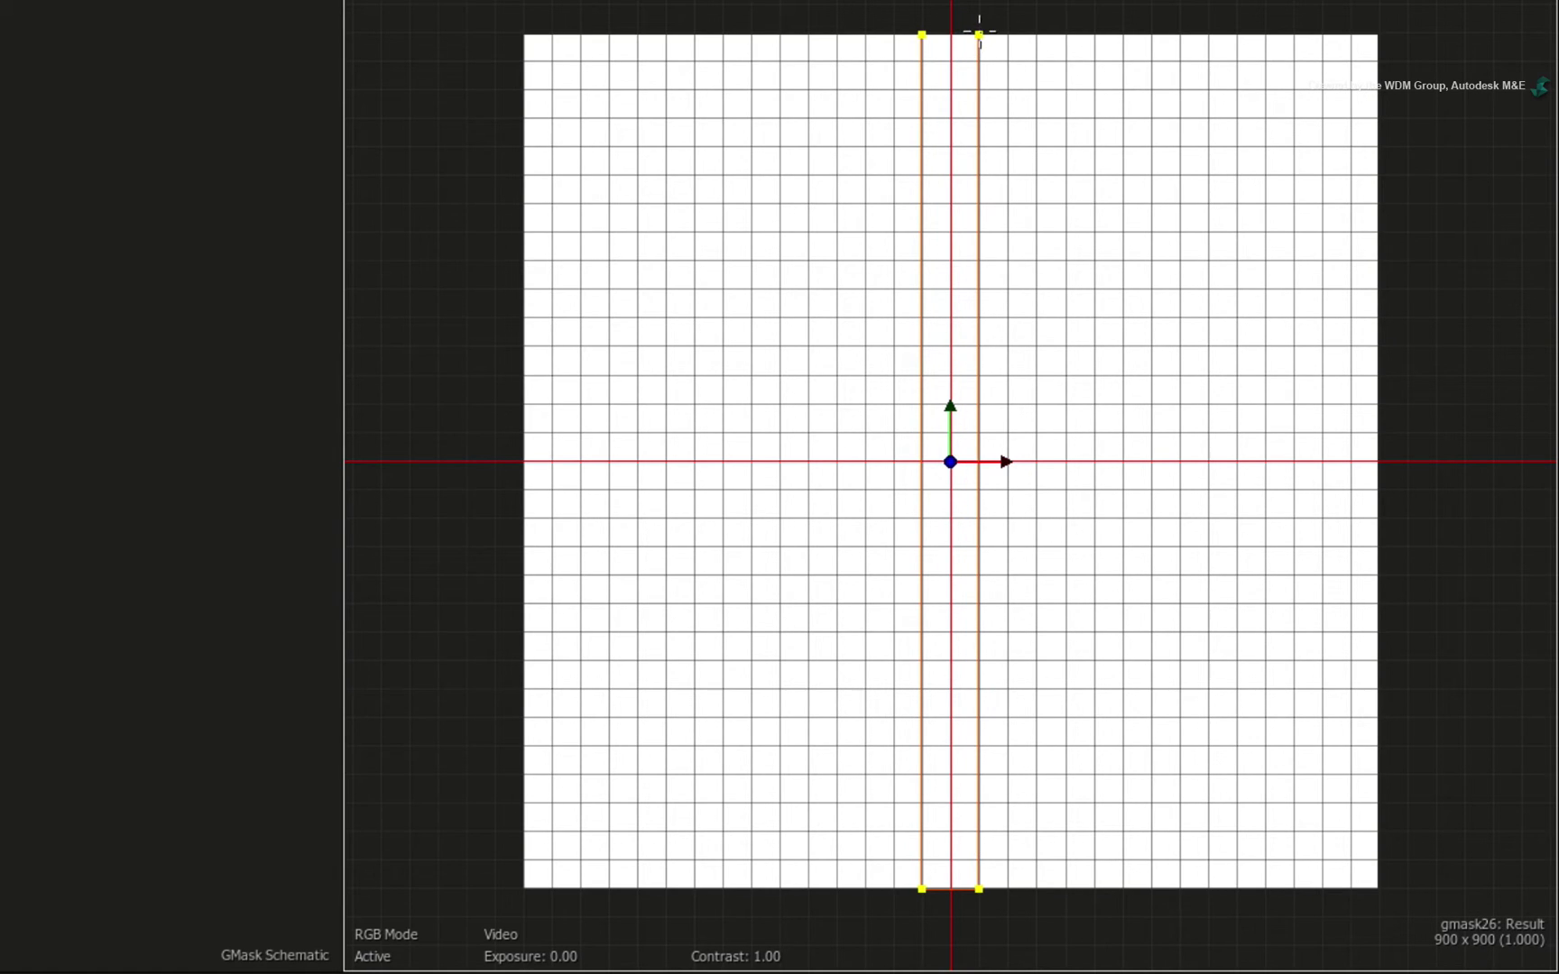
{"action": "left_click", "coordinate": [920, 34]}
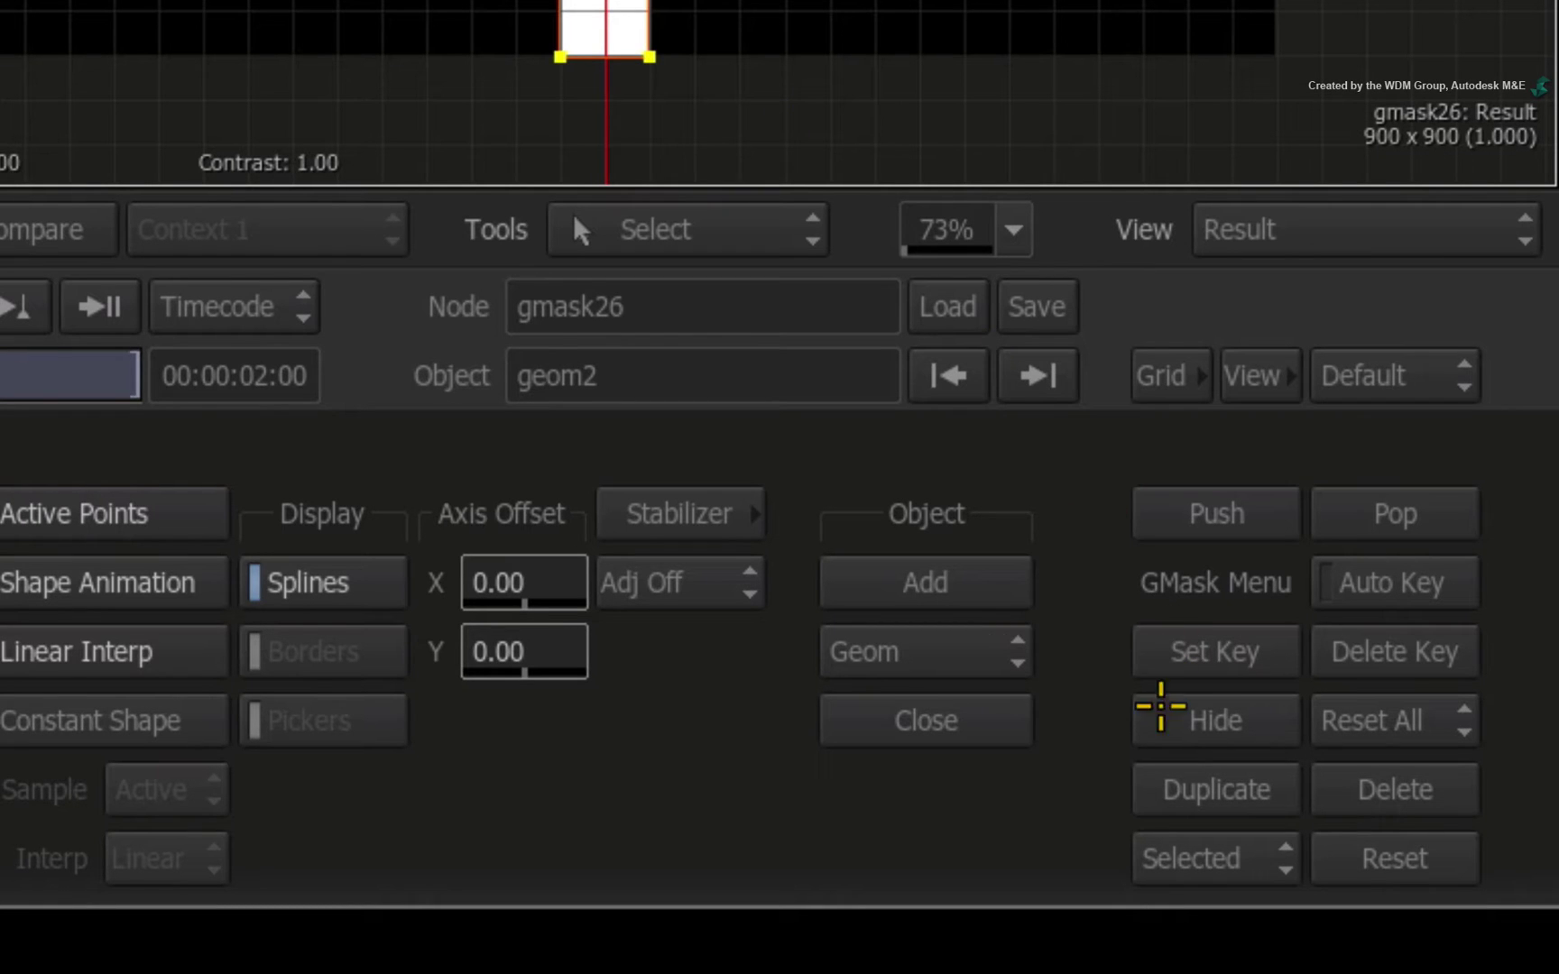
- Duplicate the axis1 bar branch and give the copy, axis2, a 90° Z rotation
{"action": "left_click", "coordinate": [1193, 859]}
{"action": "left_click", "coordinate": [1173, 798]}
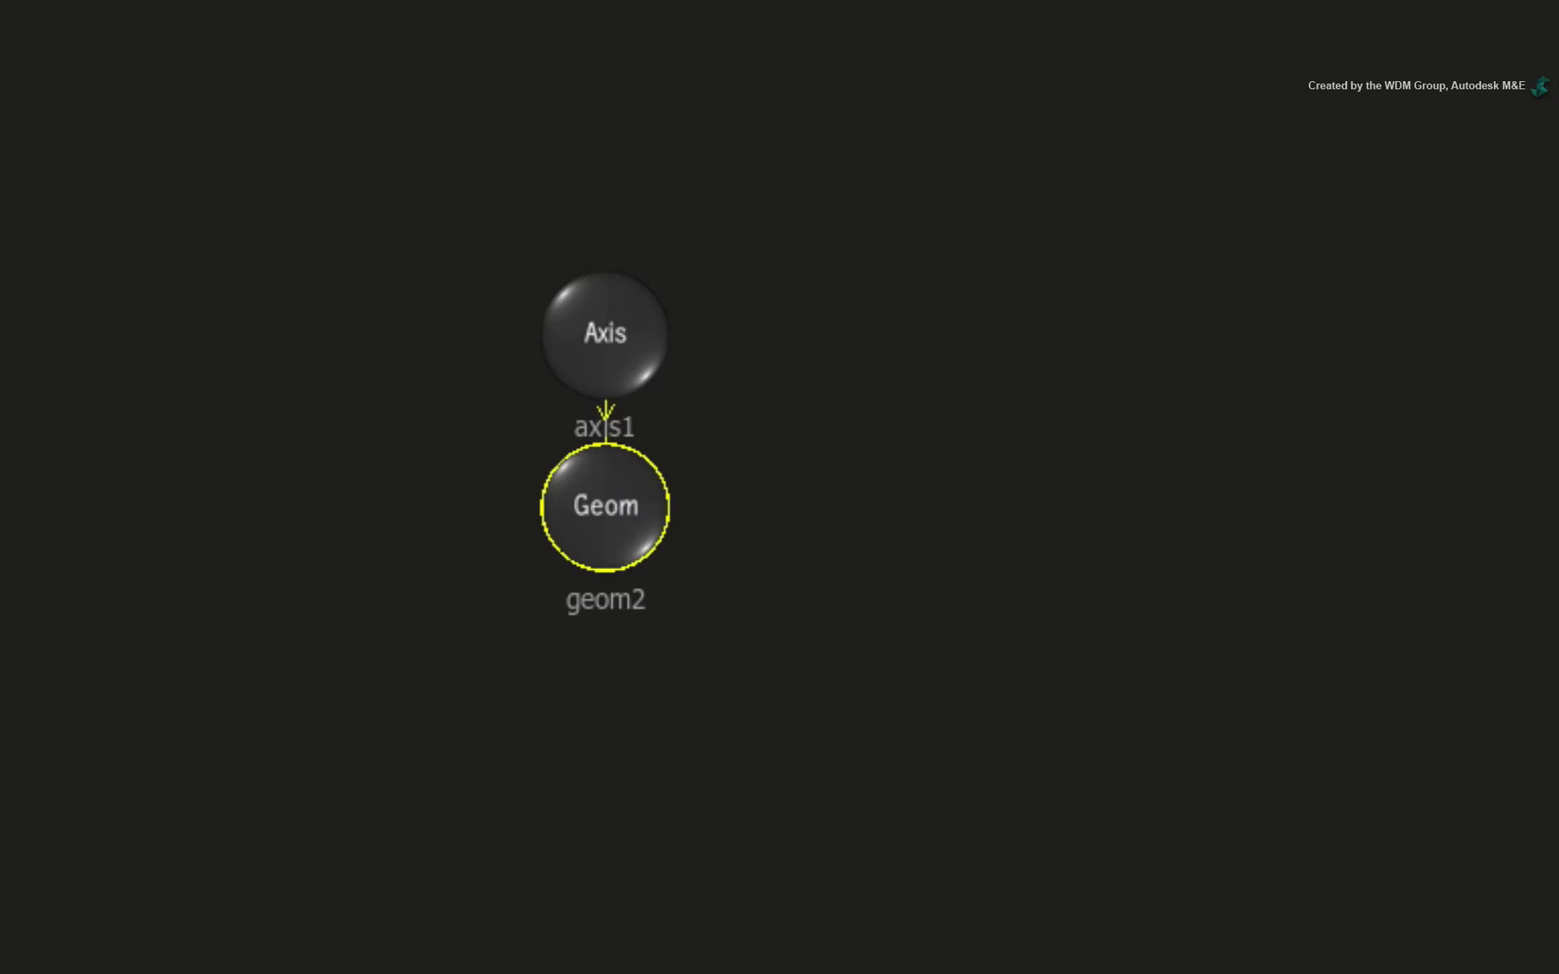
{"action": "left_click", "coordinate": [612, 307]}
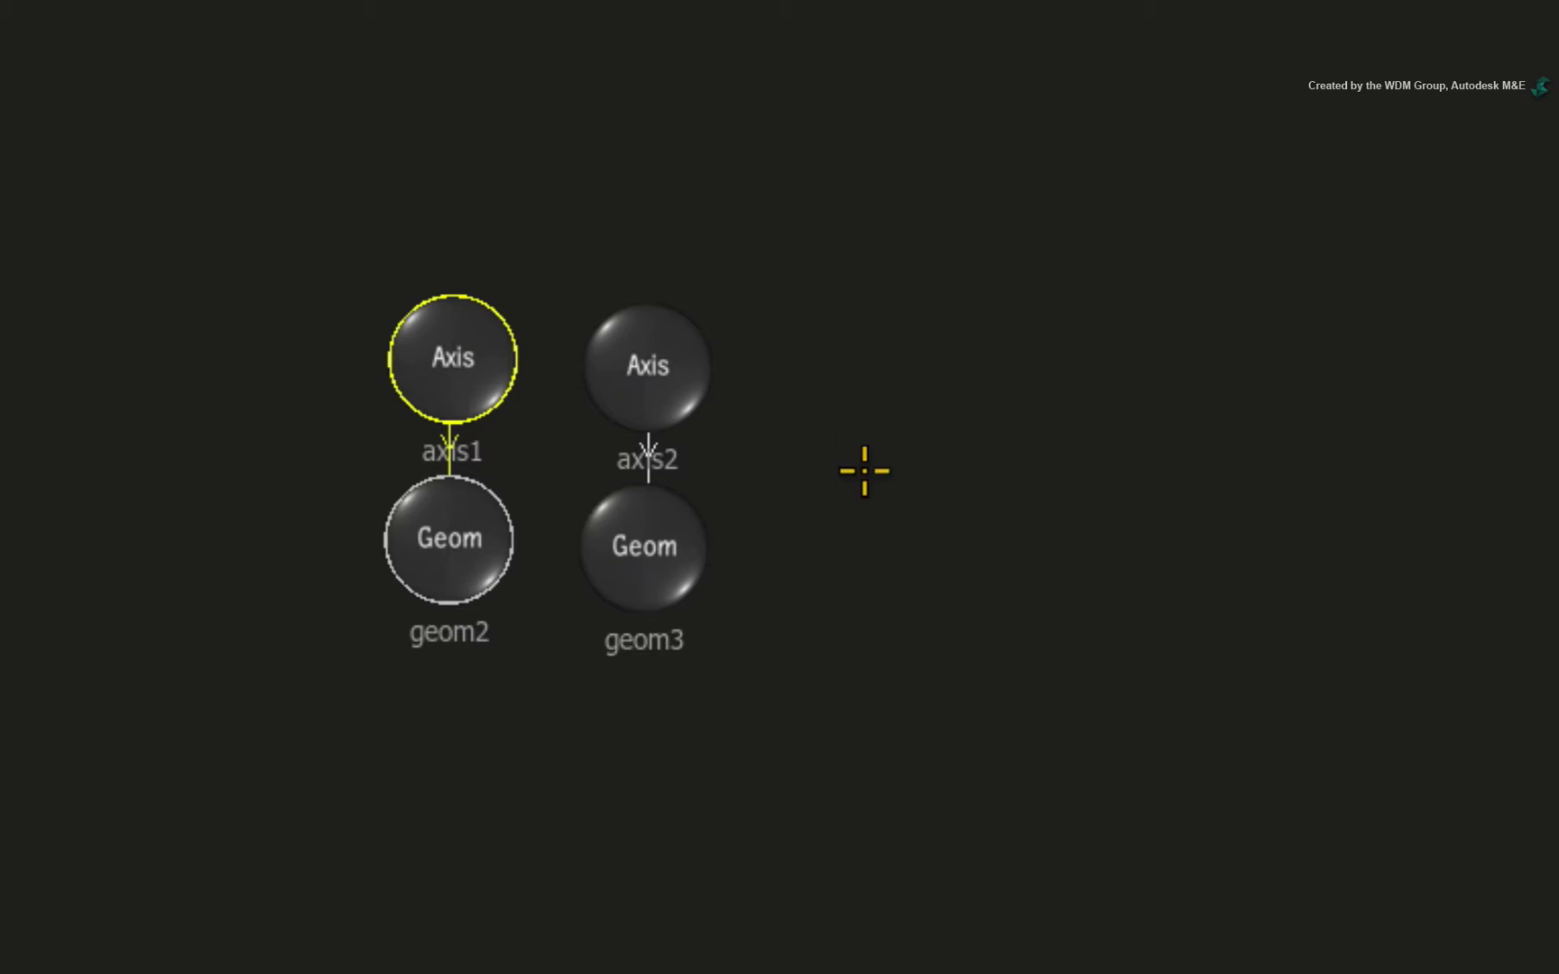
{"action": "left_click", "coordinate": [664, 348]}
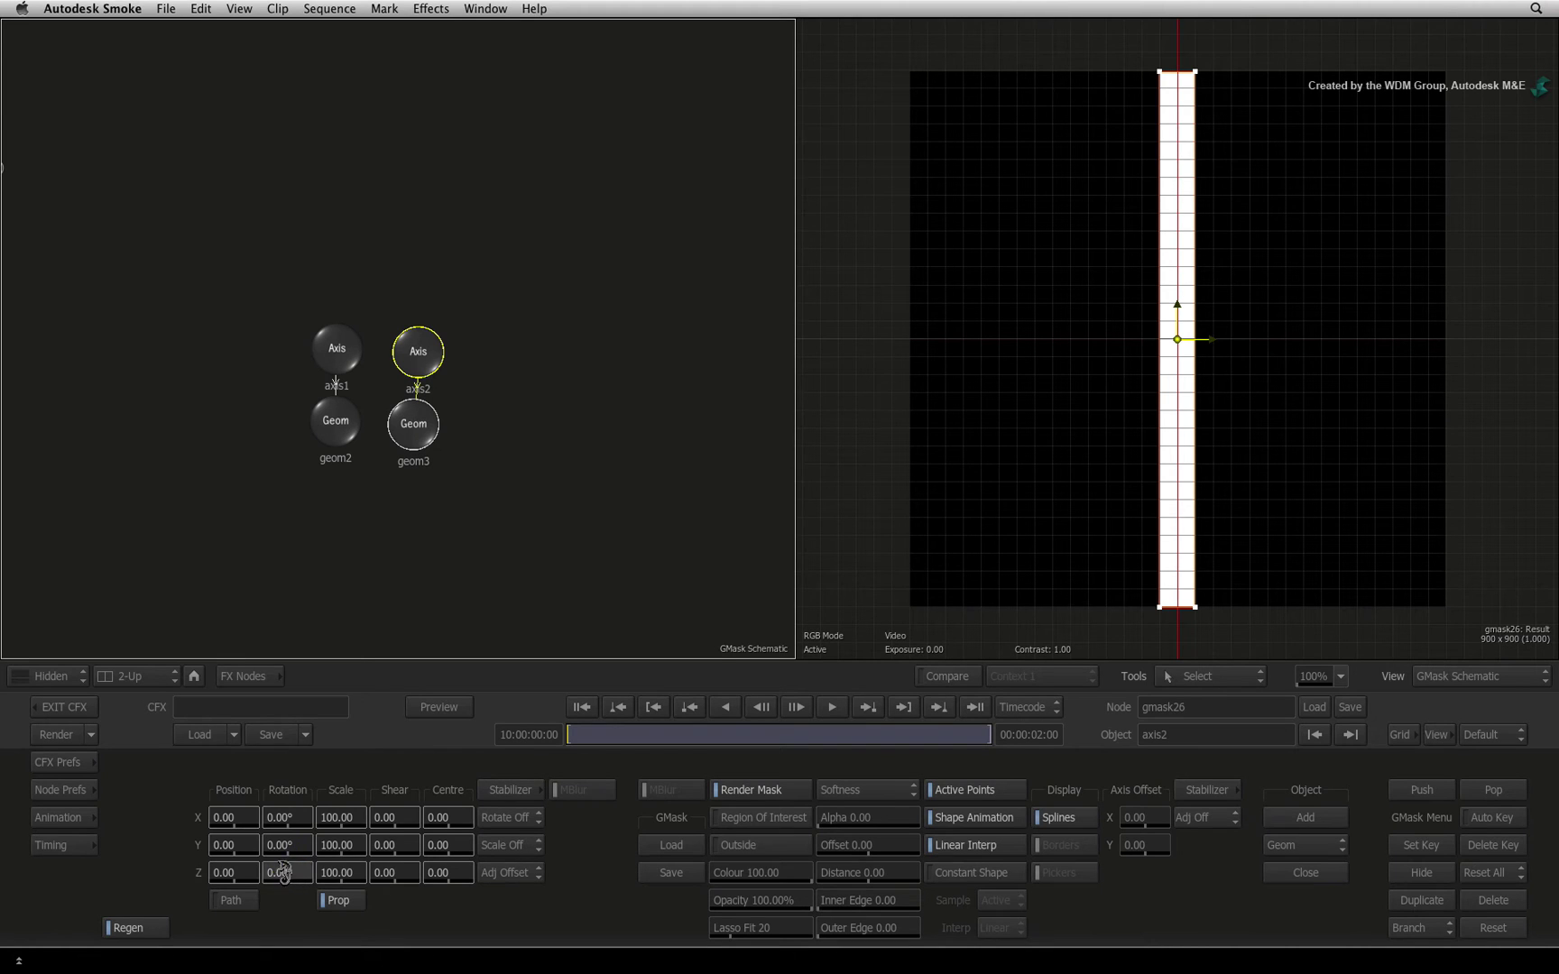
{"action": "left_click", "coordinate": [283, 874]}
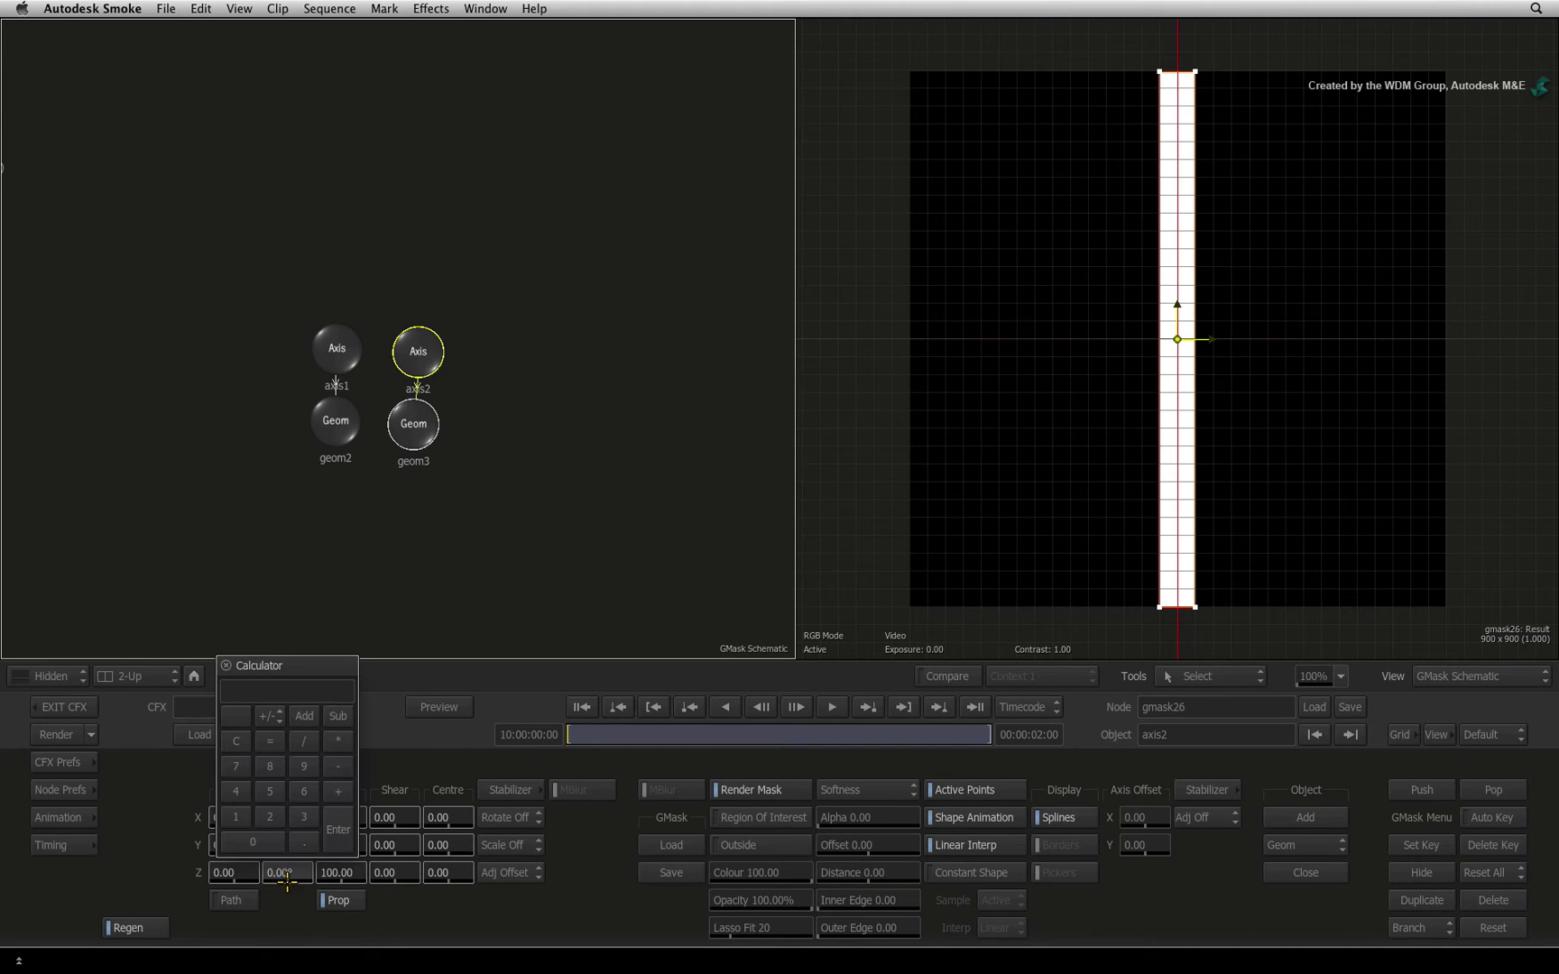
{"action": "type", "text": "90"}
{"action": "key", "text": "Return"}
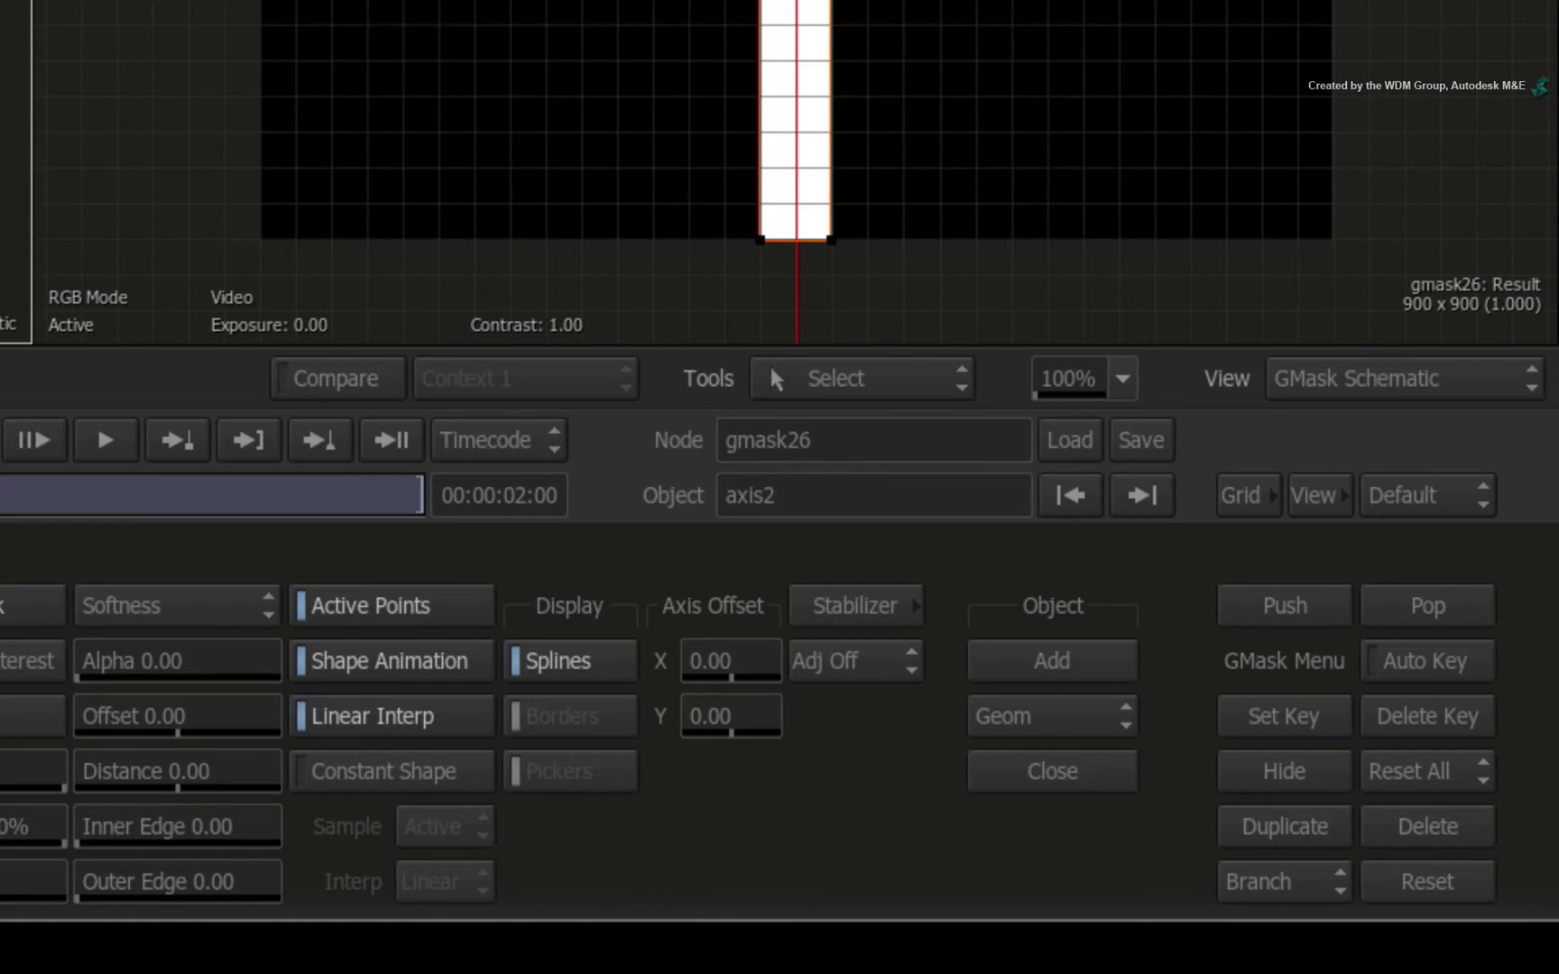
- Add a new axis4 and parent the axis1 and axis2 branches under it
{"action": "left_click", "coordinate": [1107, 714]}
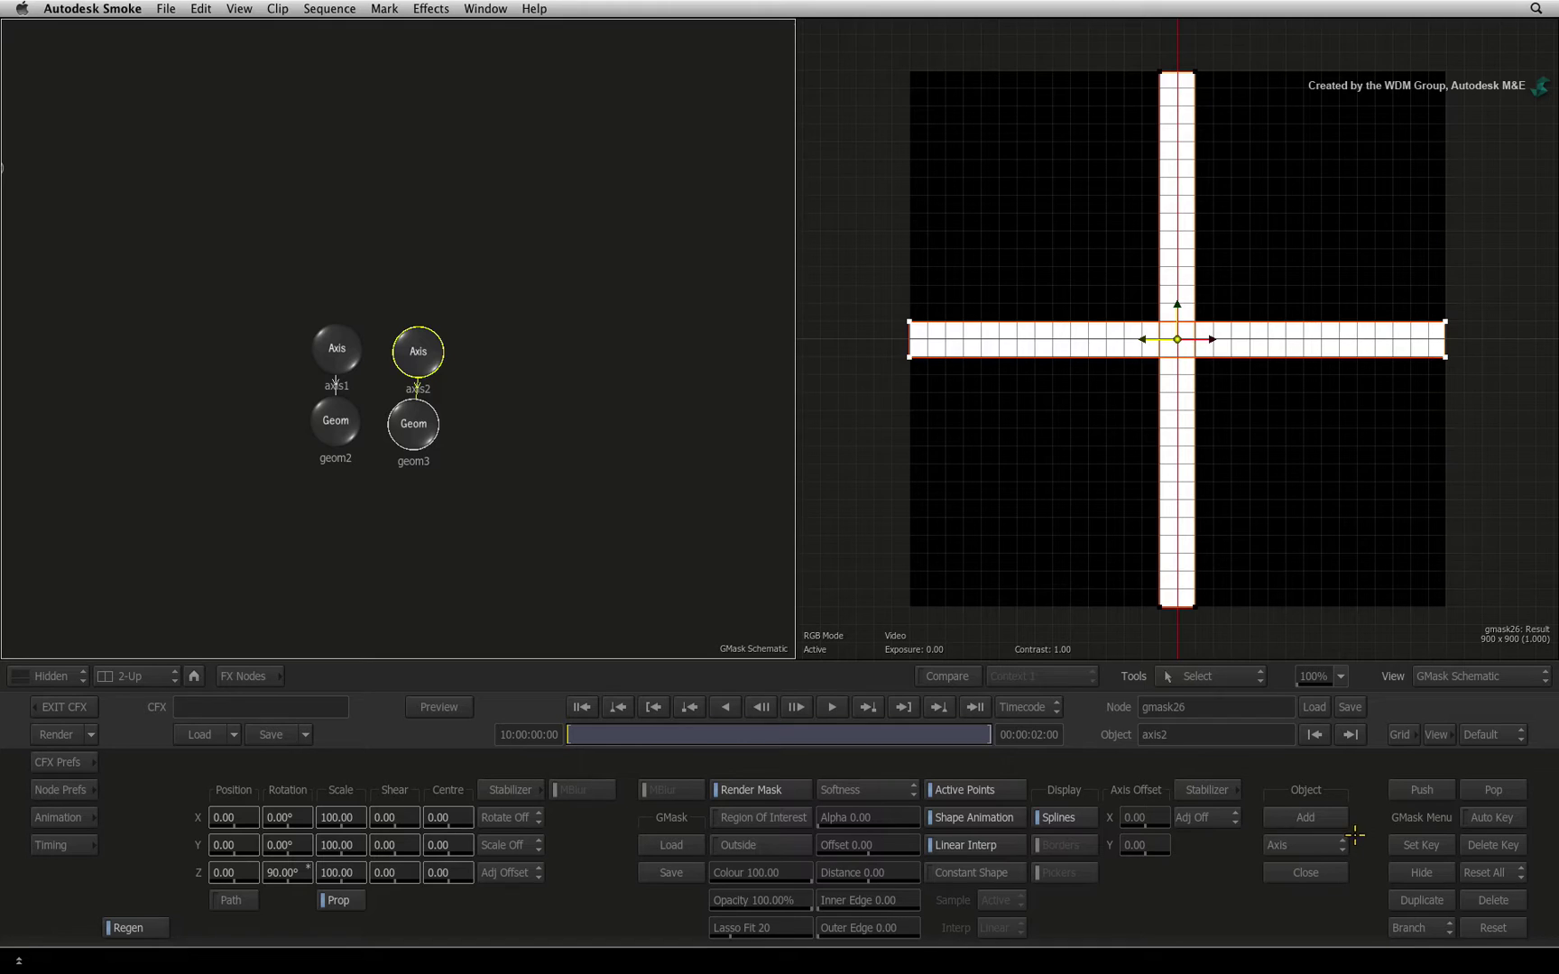
{"action": "left_click", "coordinate": [1327, 817]}
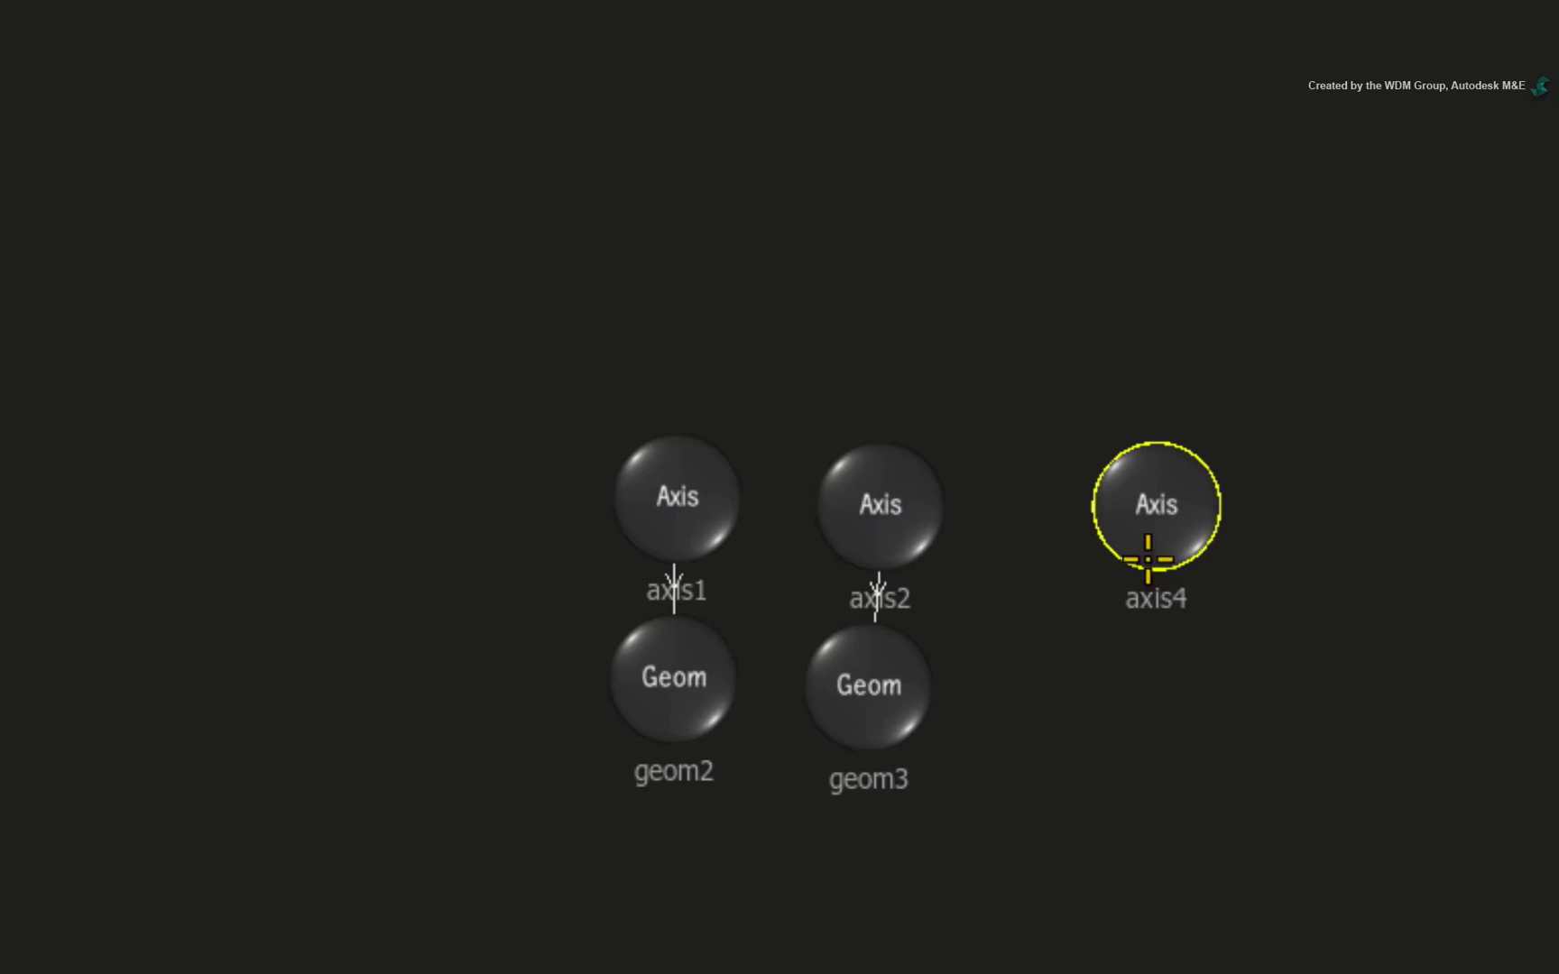
{"action": "mouse_move", "coordinate": [1145, 508]}
{"action": "left_mouse_down"}
{"action": "mouse_move", "coordinate": [866, 202]}
{"action": "mouse_move", "coordinate": [756, 203]}
{"action": "mouse_move", "coordinate": [661, 496]}
{"action": "left_mouse_up"}
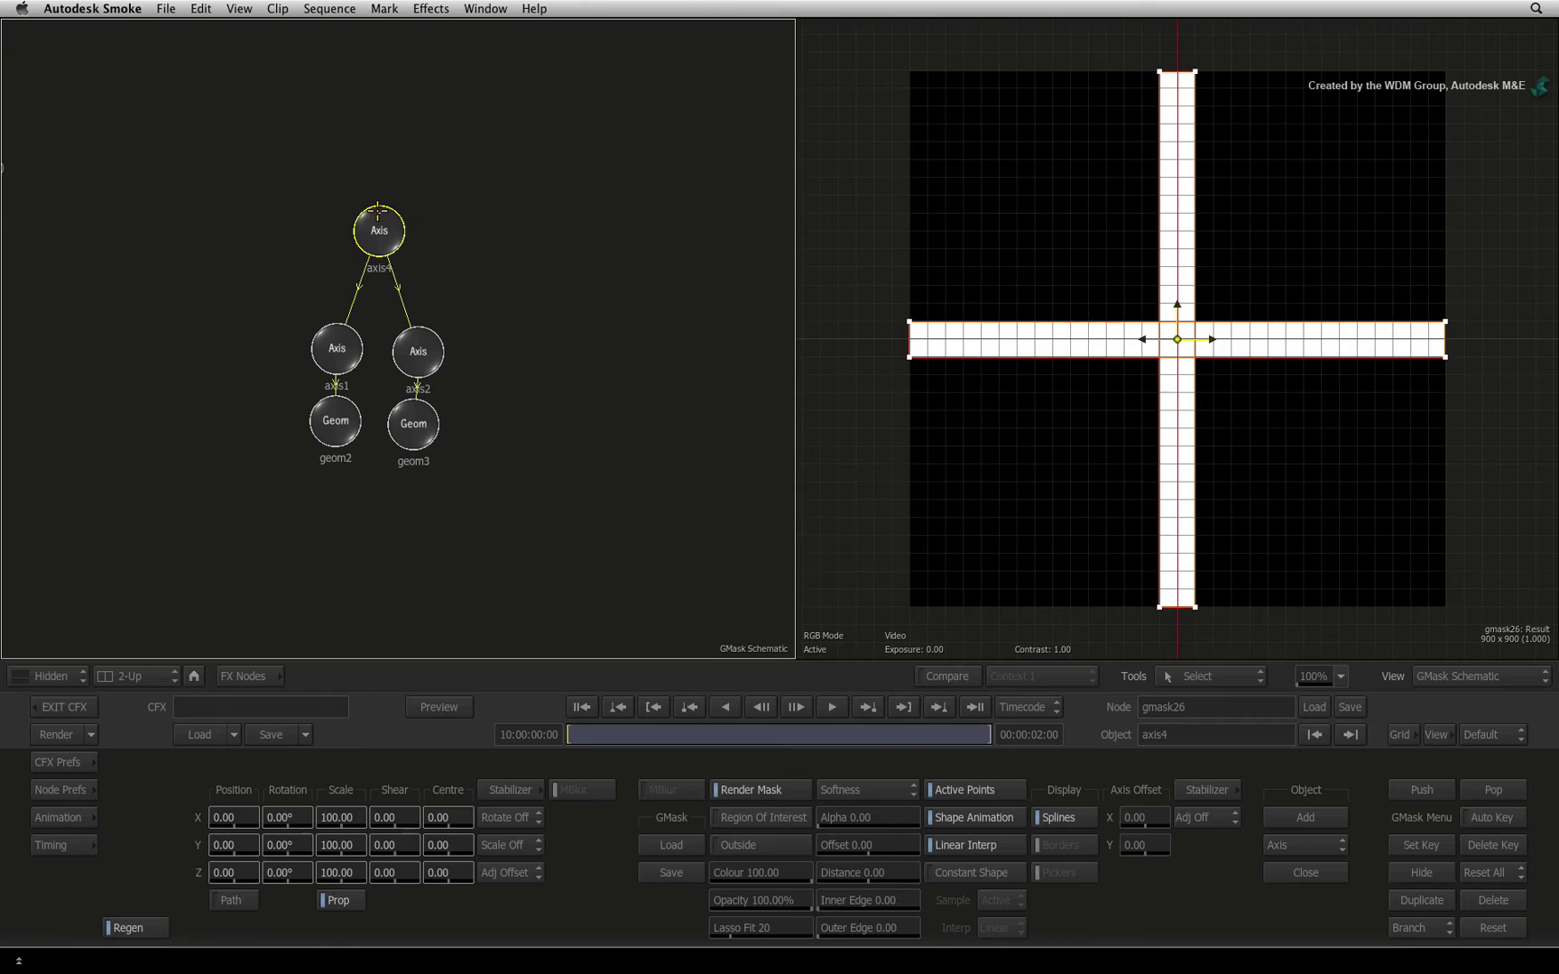
- Scale axis4 to 50% and check the axis1 and axis2 values
{"action": "left_click", "coordinate": [342, 818]}
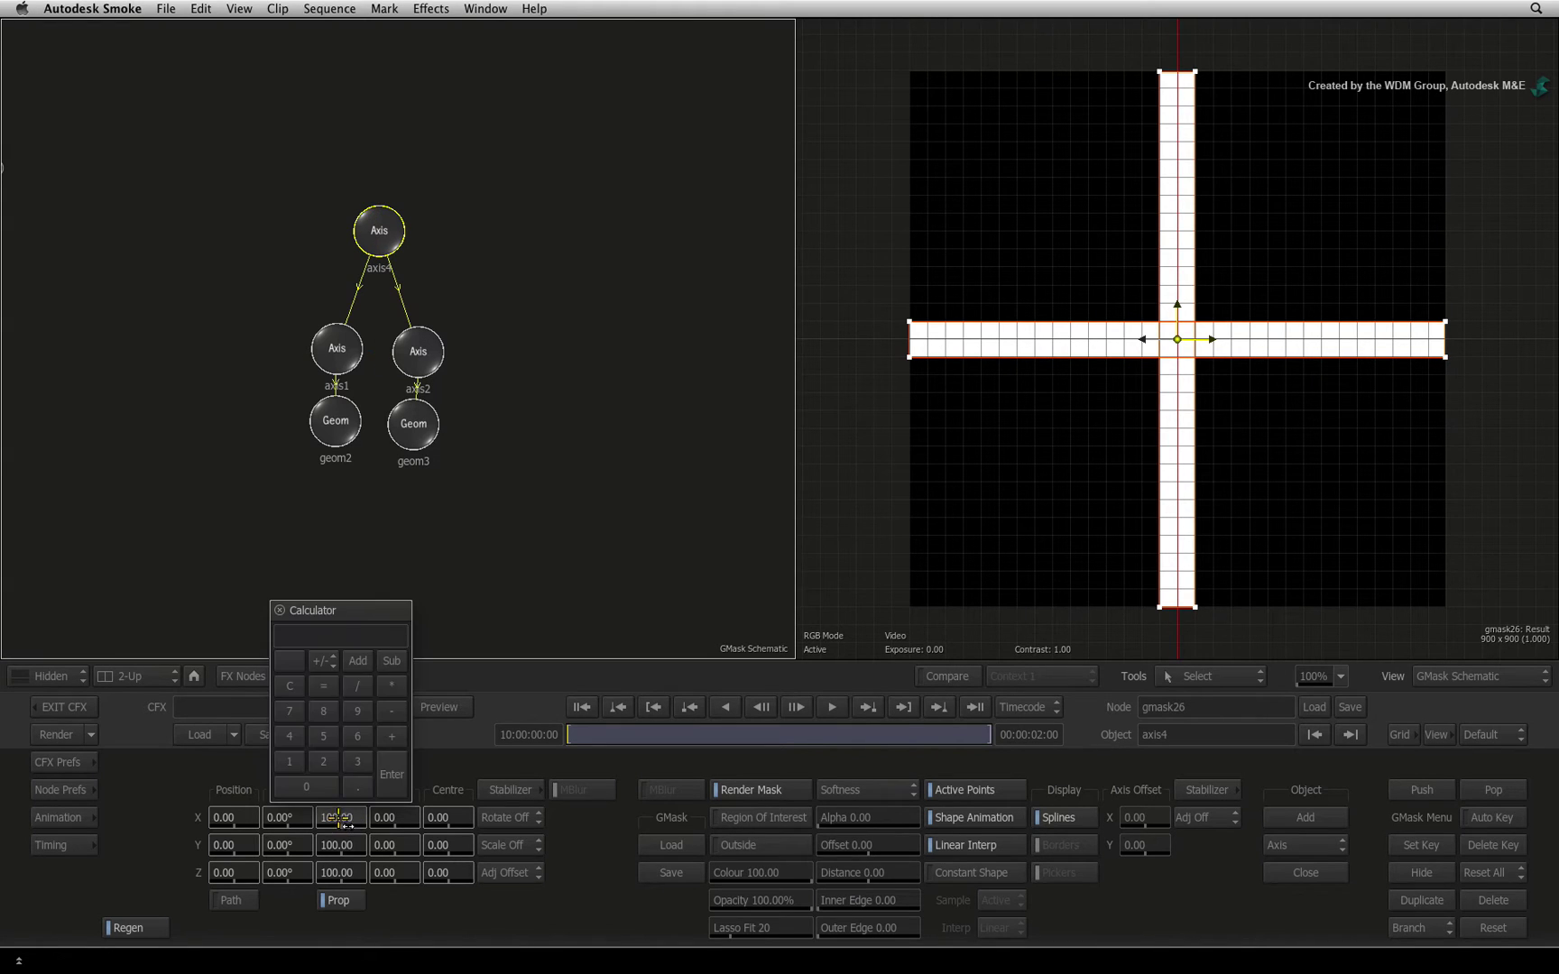
{"action": "type", "text": "50"}
{"action": "key", "text": "Return"}
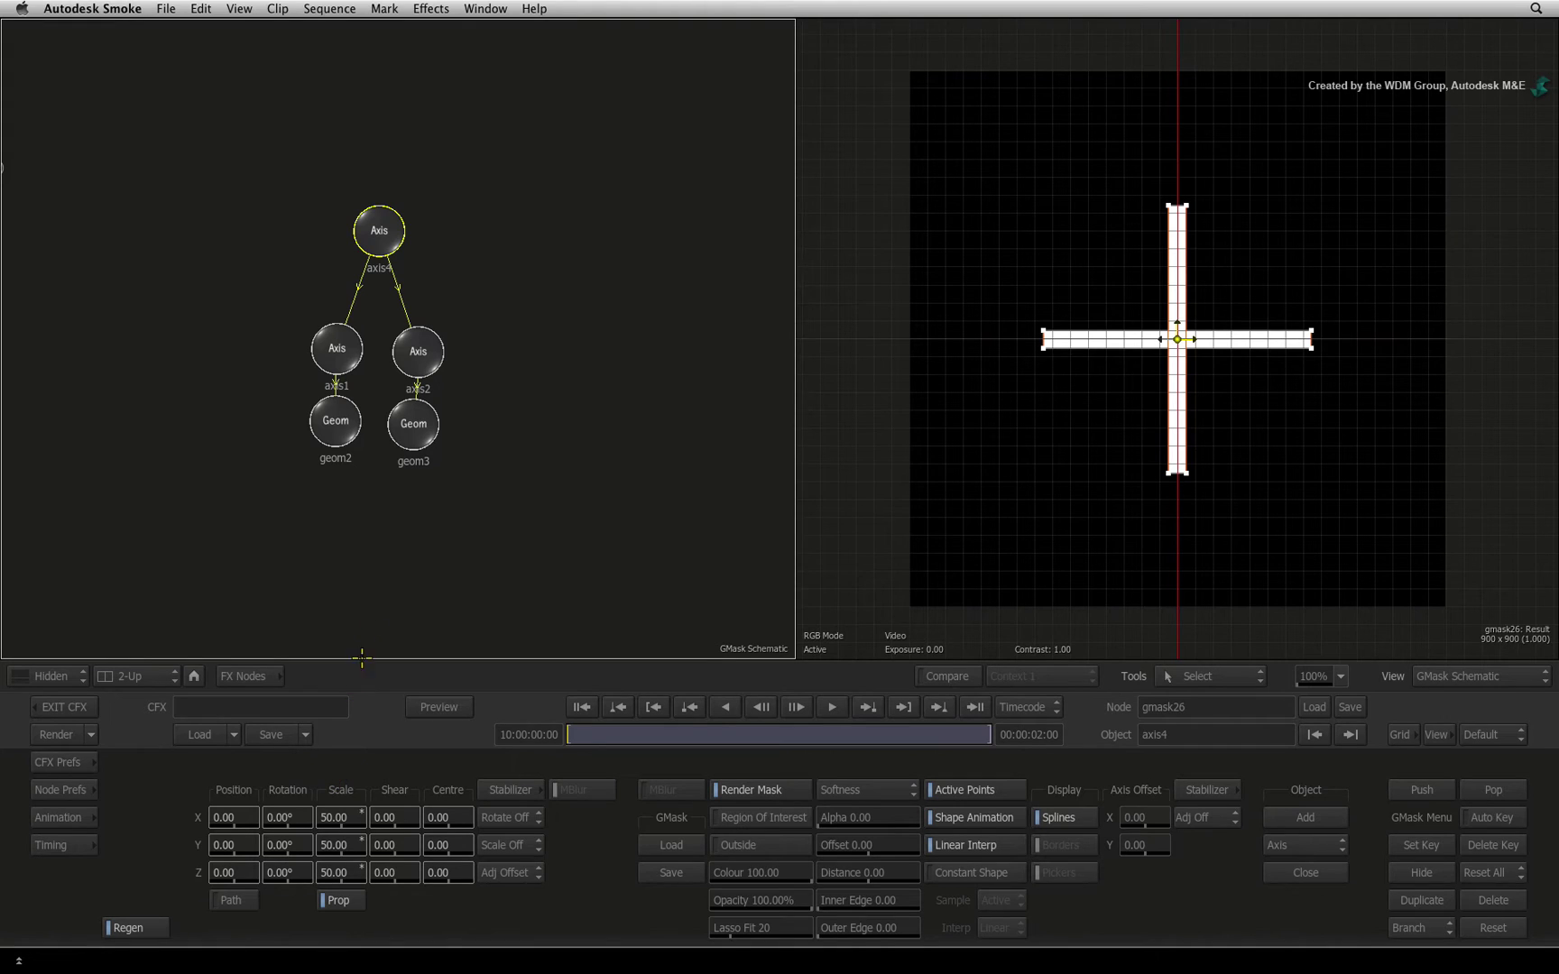
{"action": "left_click", "coordinate": [344, 338]}
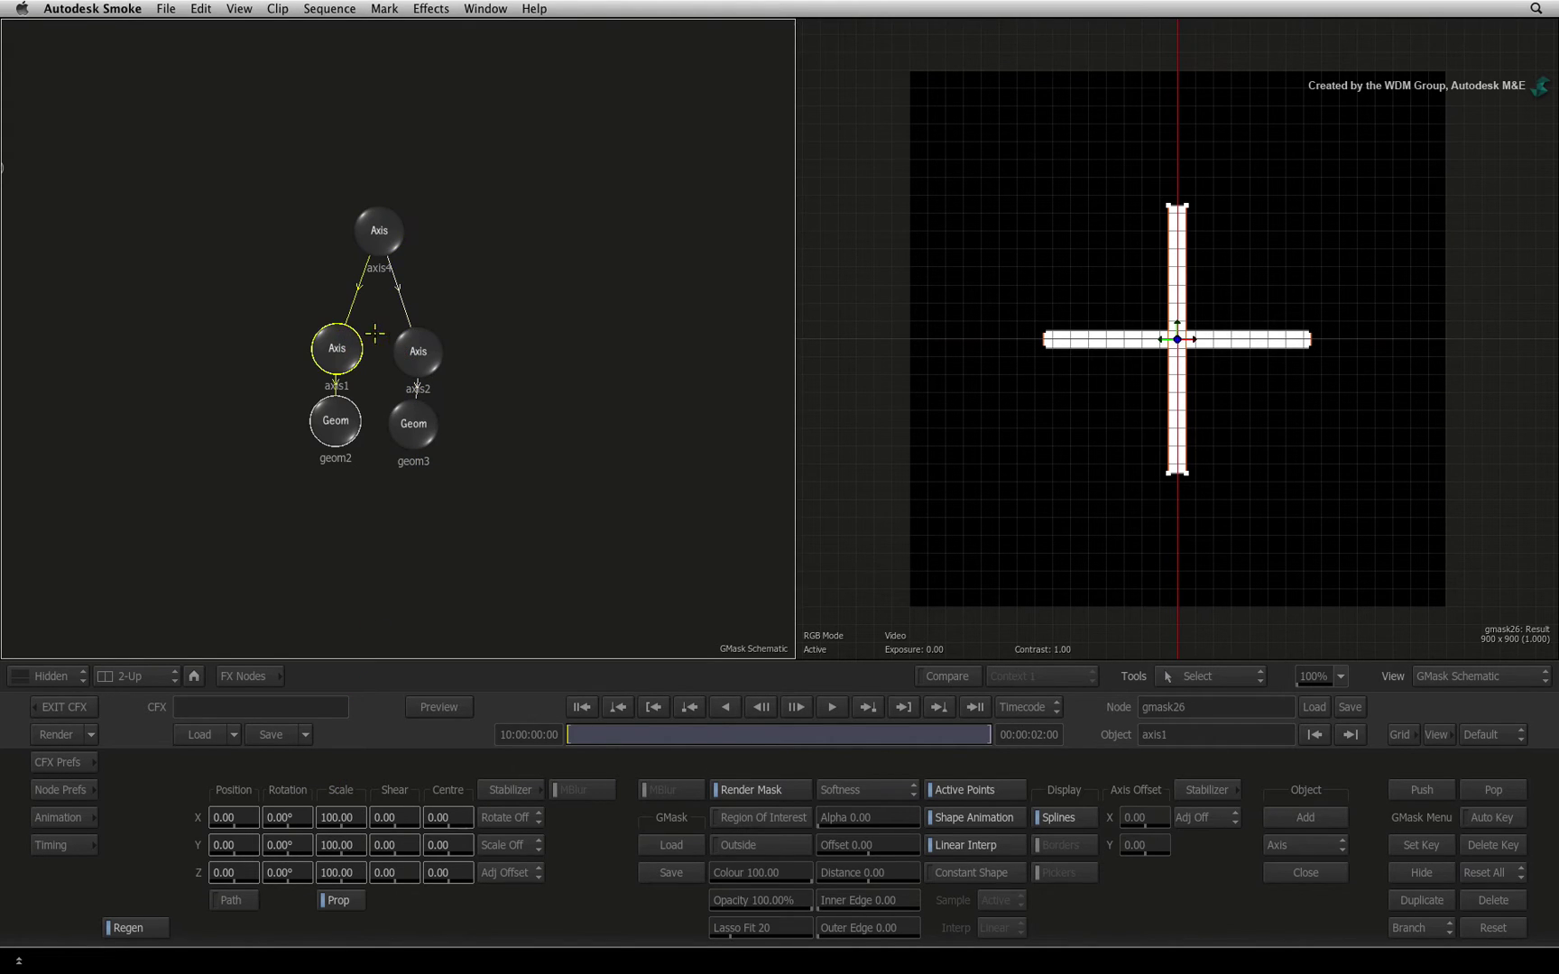
{"action": "left_click", "coordinate": [420, 341]}
{"action": "left_click", "coordinate": [334, 348]}
{"action": "left_click", "coordinate": [417, 346]}
{"action": "left_click", "coordinate": [328, 336]}
- With axis4 selected, add a new geometry shape, geom4
{"action": "left_click", "coordinate": [388, 217]}
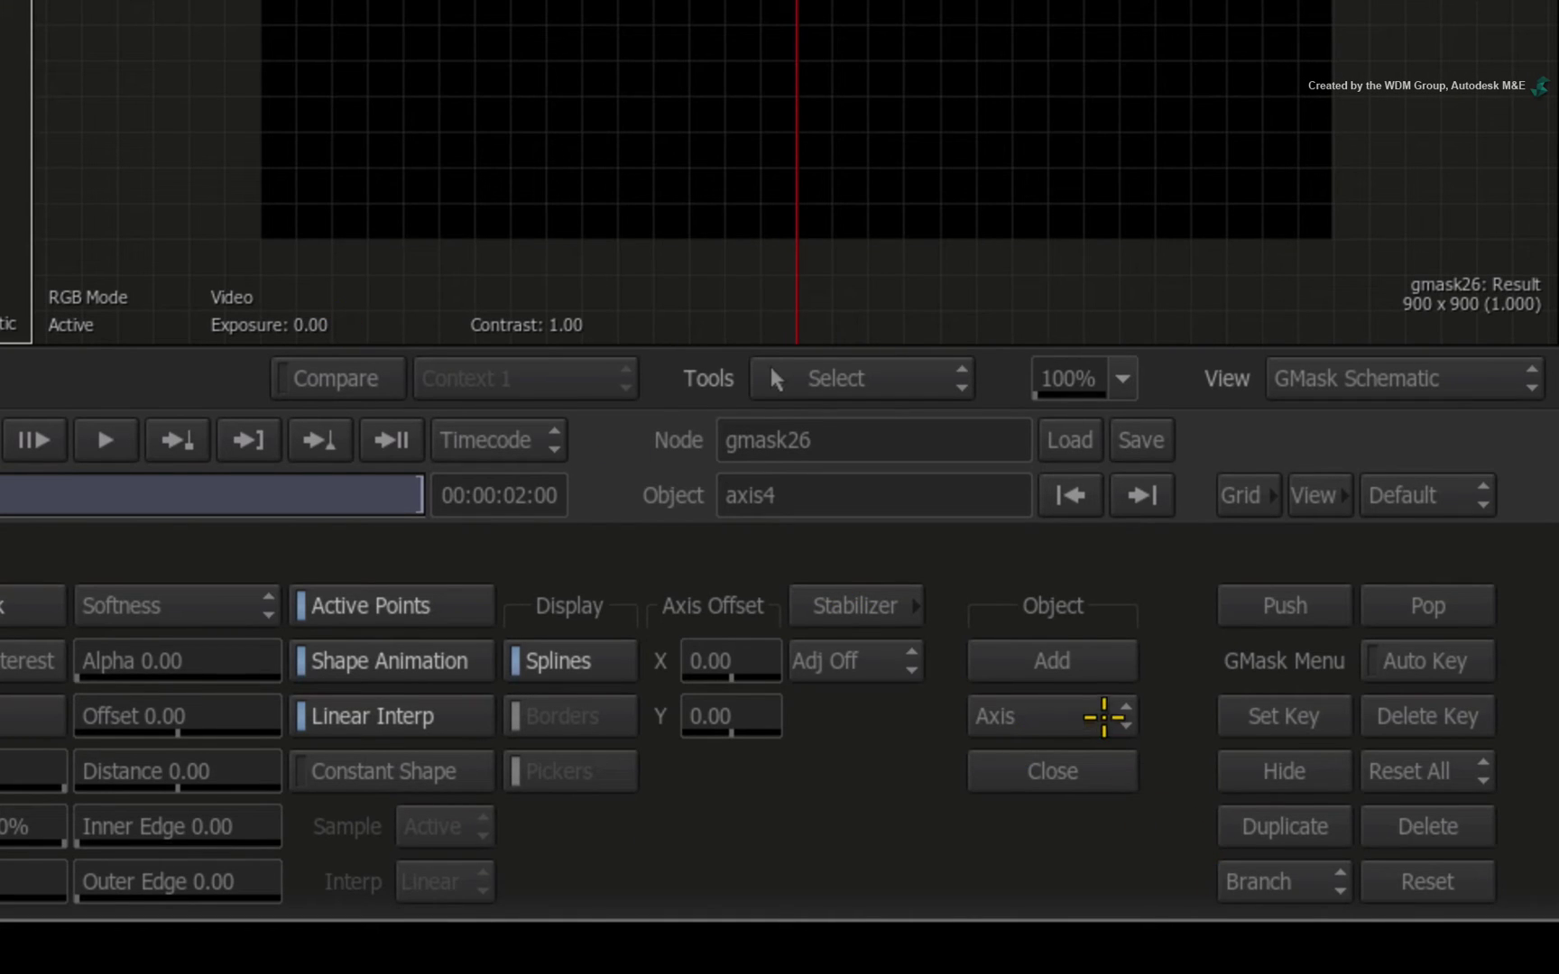
{"action": "left_click", "coordinate": [1103, 718]}
{"action": "left_click", "coordinate": [1316, 817]}
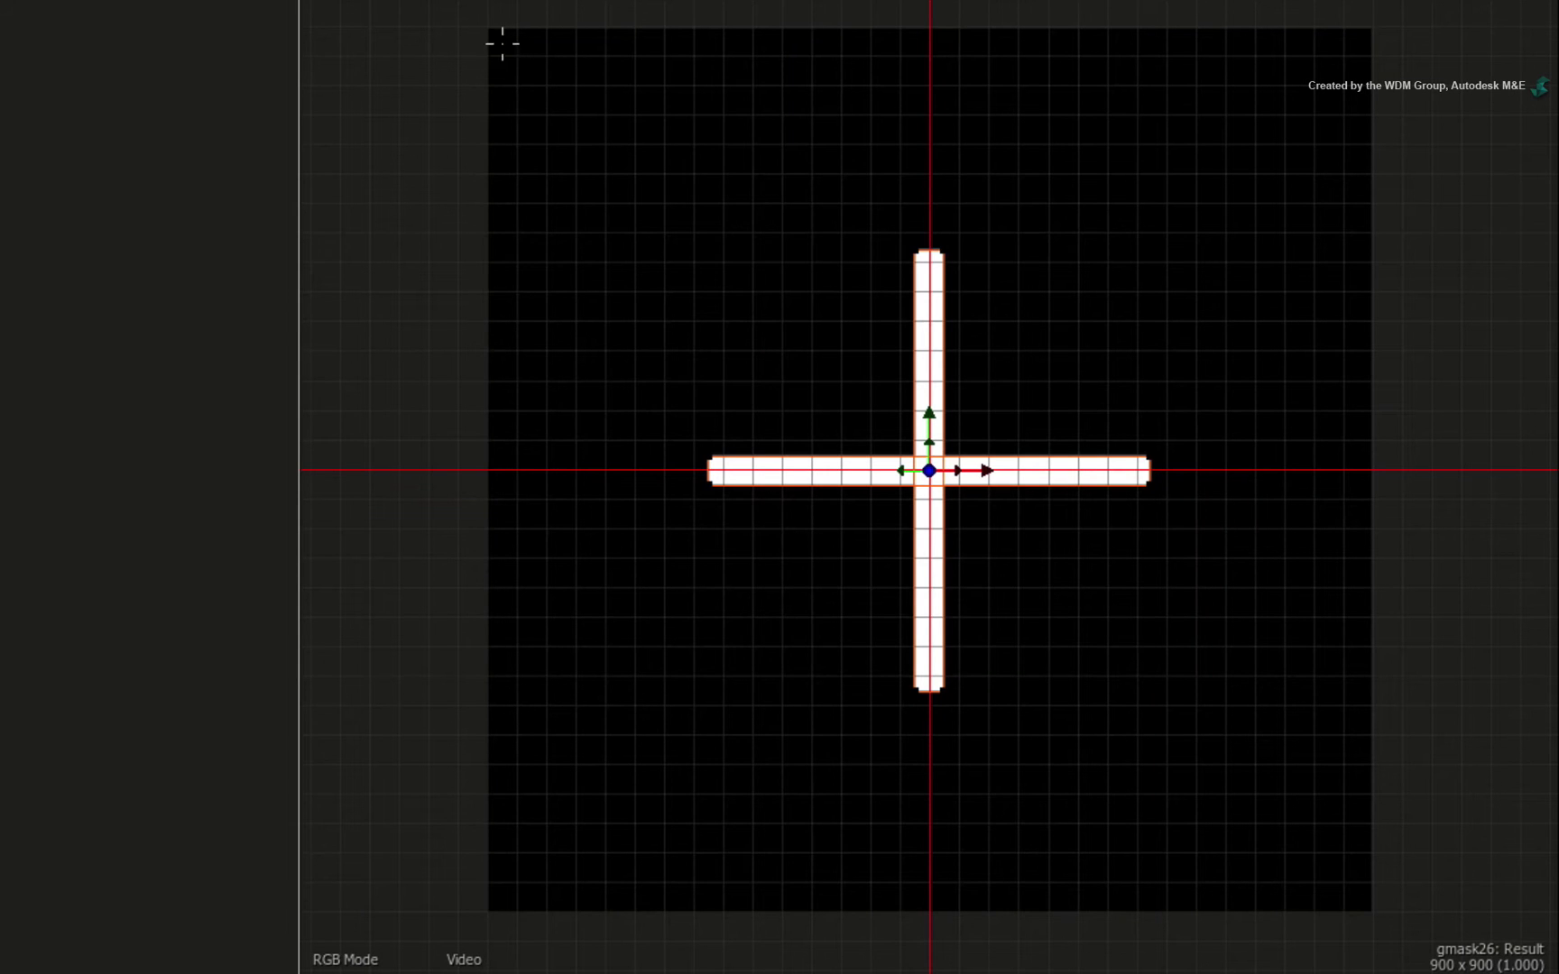
- Draw and close a full-frame square through the four canvas corners
{"action": "left_click", "coordinate": [487, 29]}
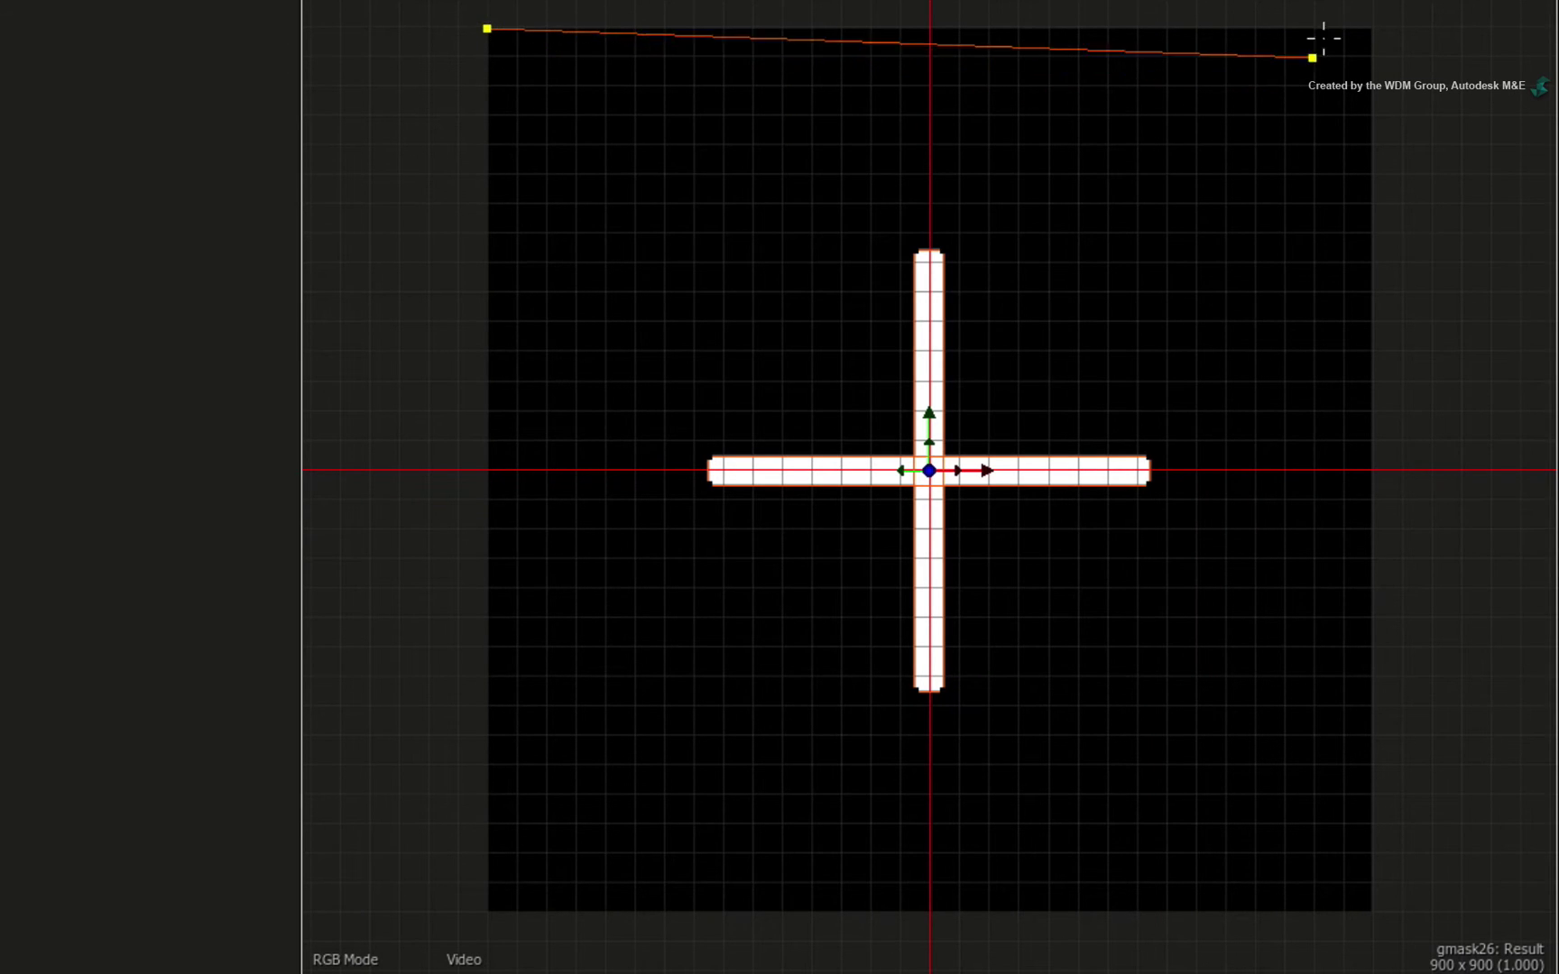
{"action": "left_click", "coordinate": [1371, 28]}
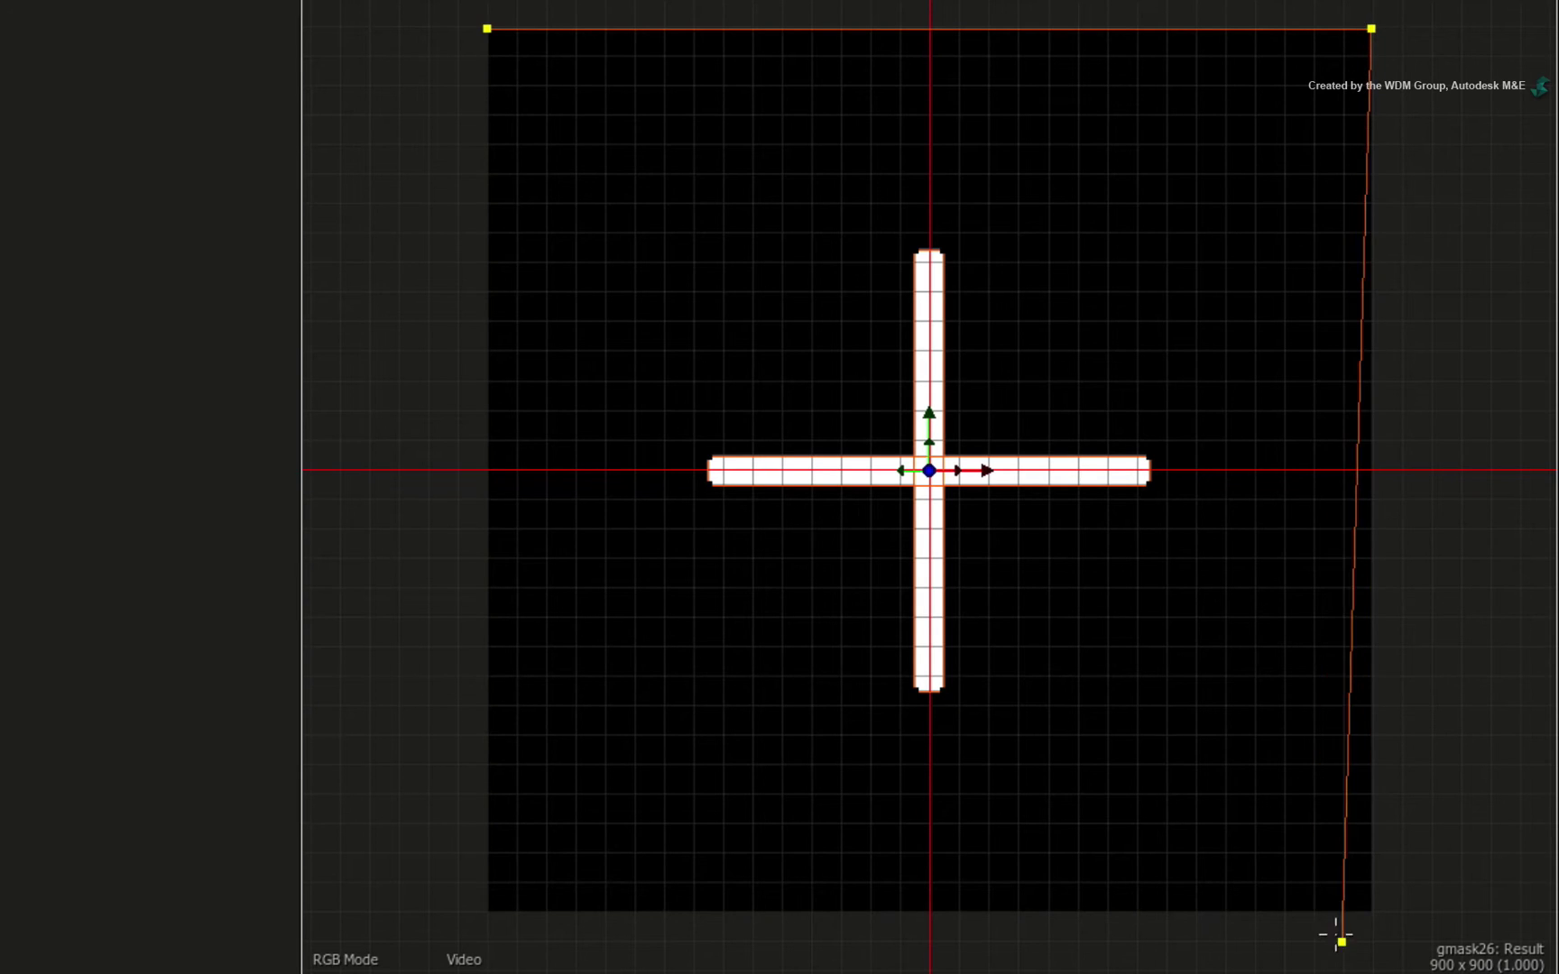
{"action": "left_click", "coordinate": [1372, 911]}
{"action": "left_click", "coordinate": [487, 911]}
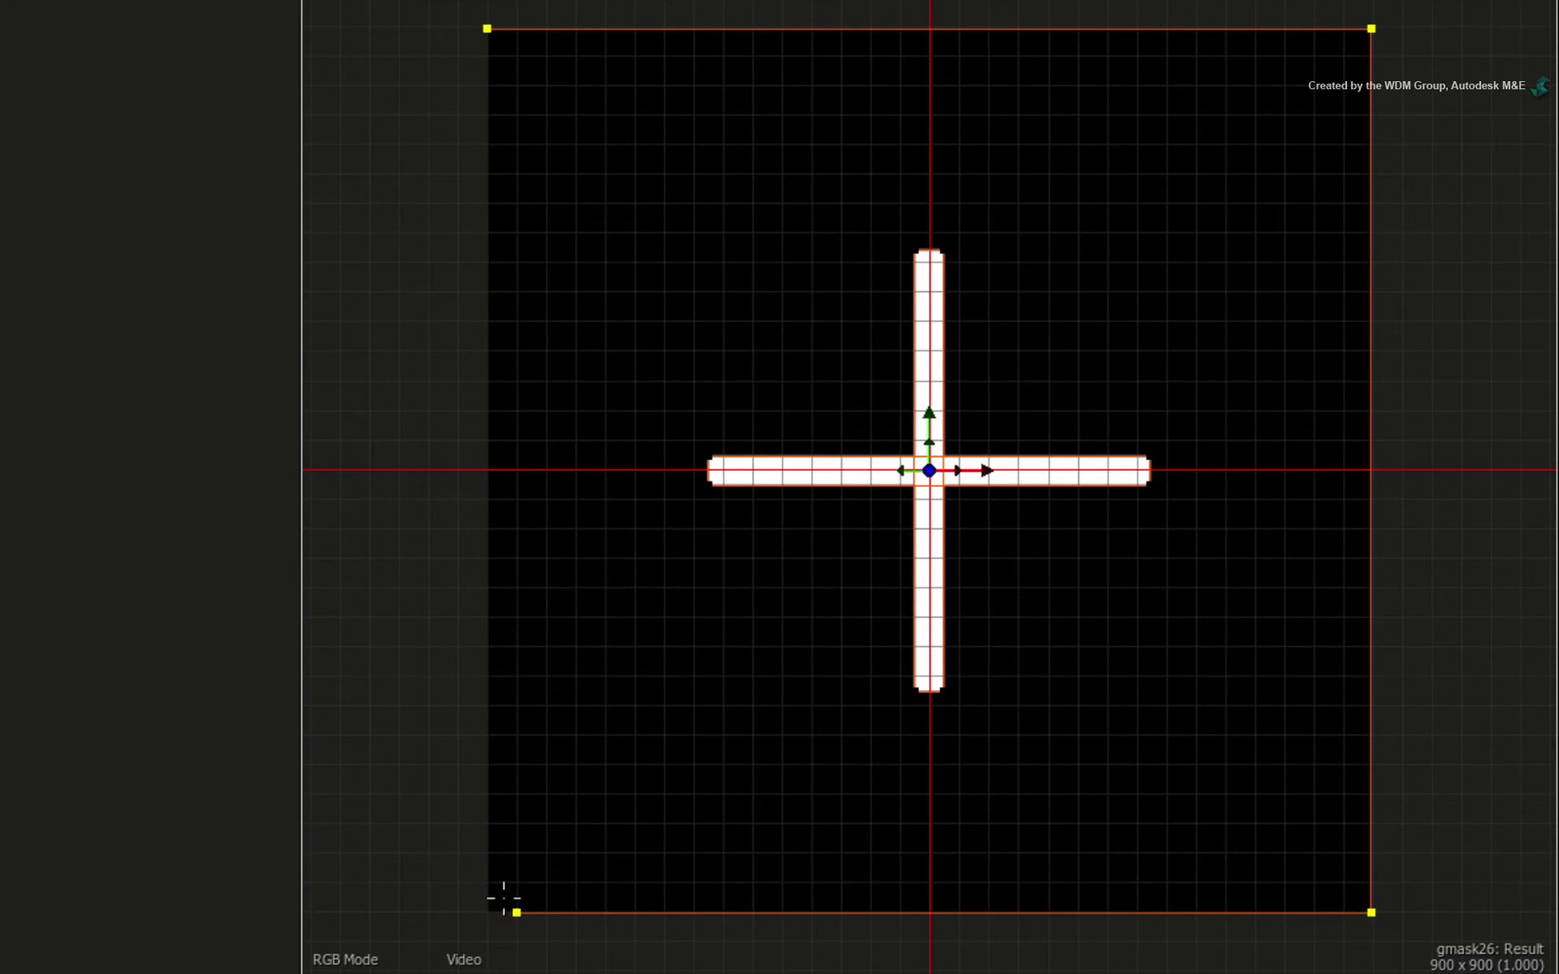
{"action": "left_click", "coordinate": [487, 29]}
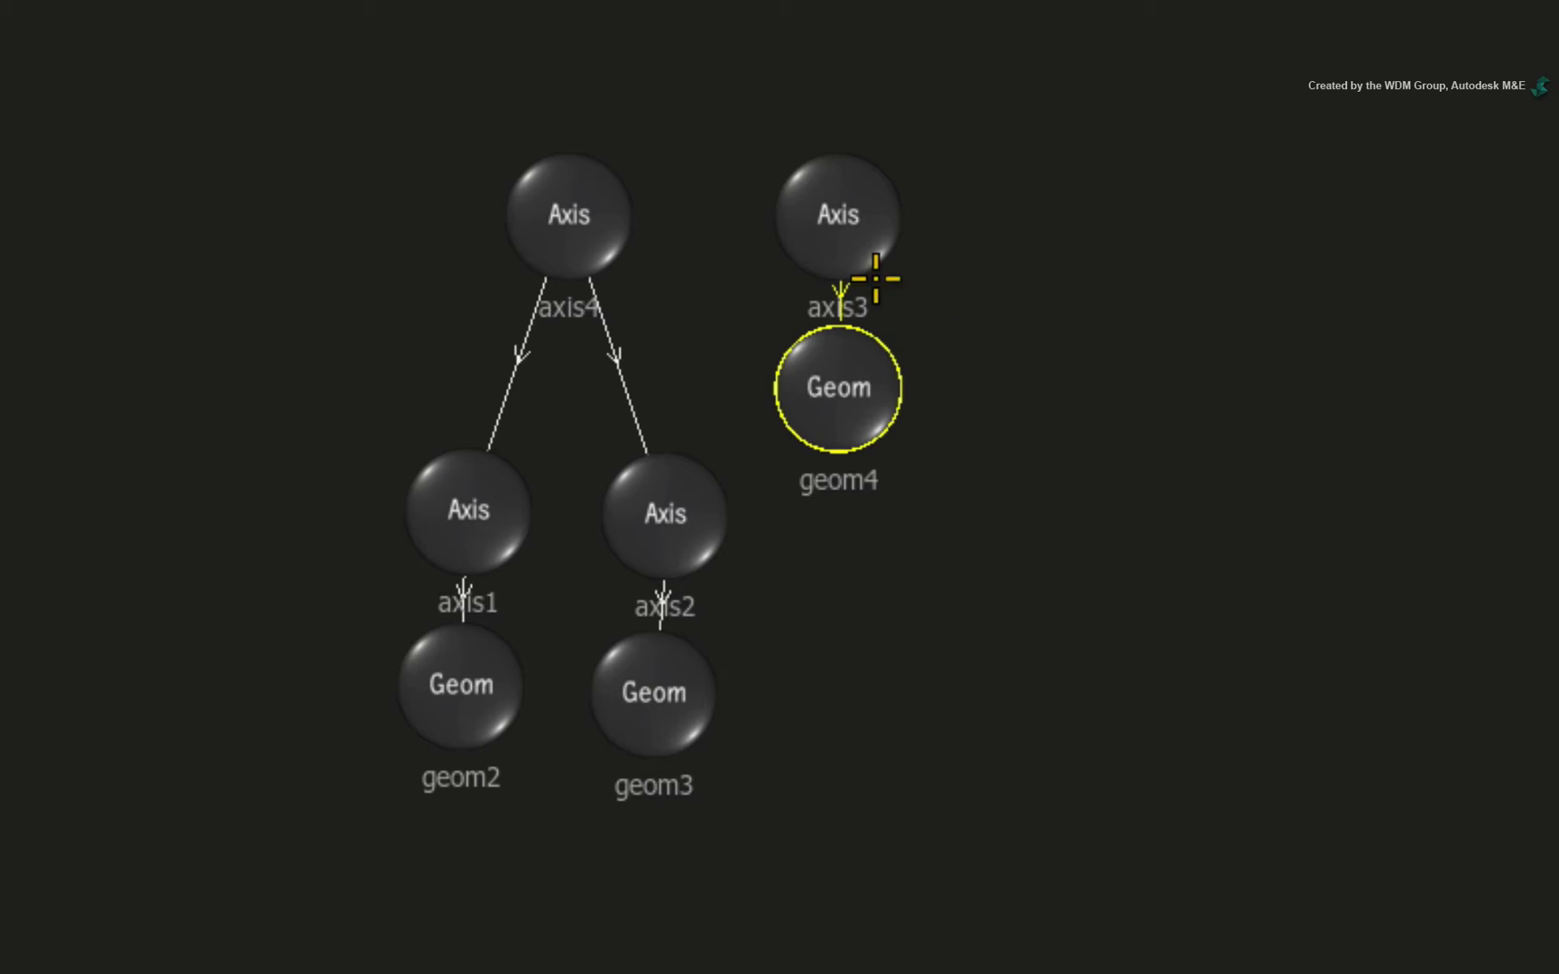
- Duplicate the border branch, then scale the axis5 square to 87 and colour it black
{"action": "left_click", "coordinate": [841, 198]}
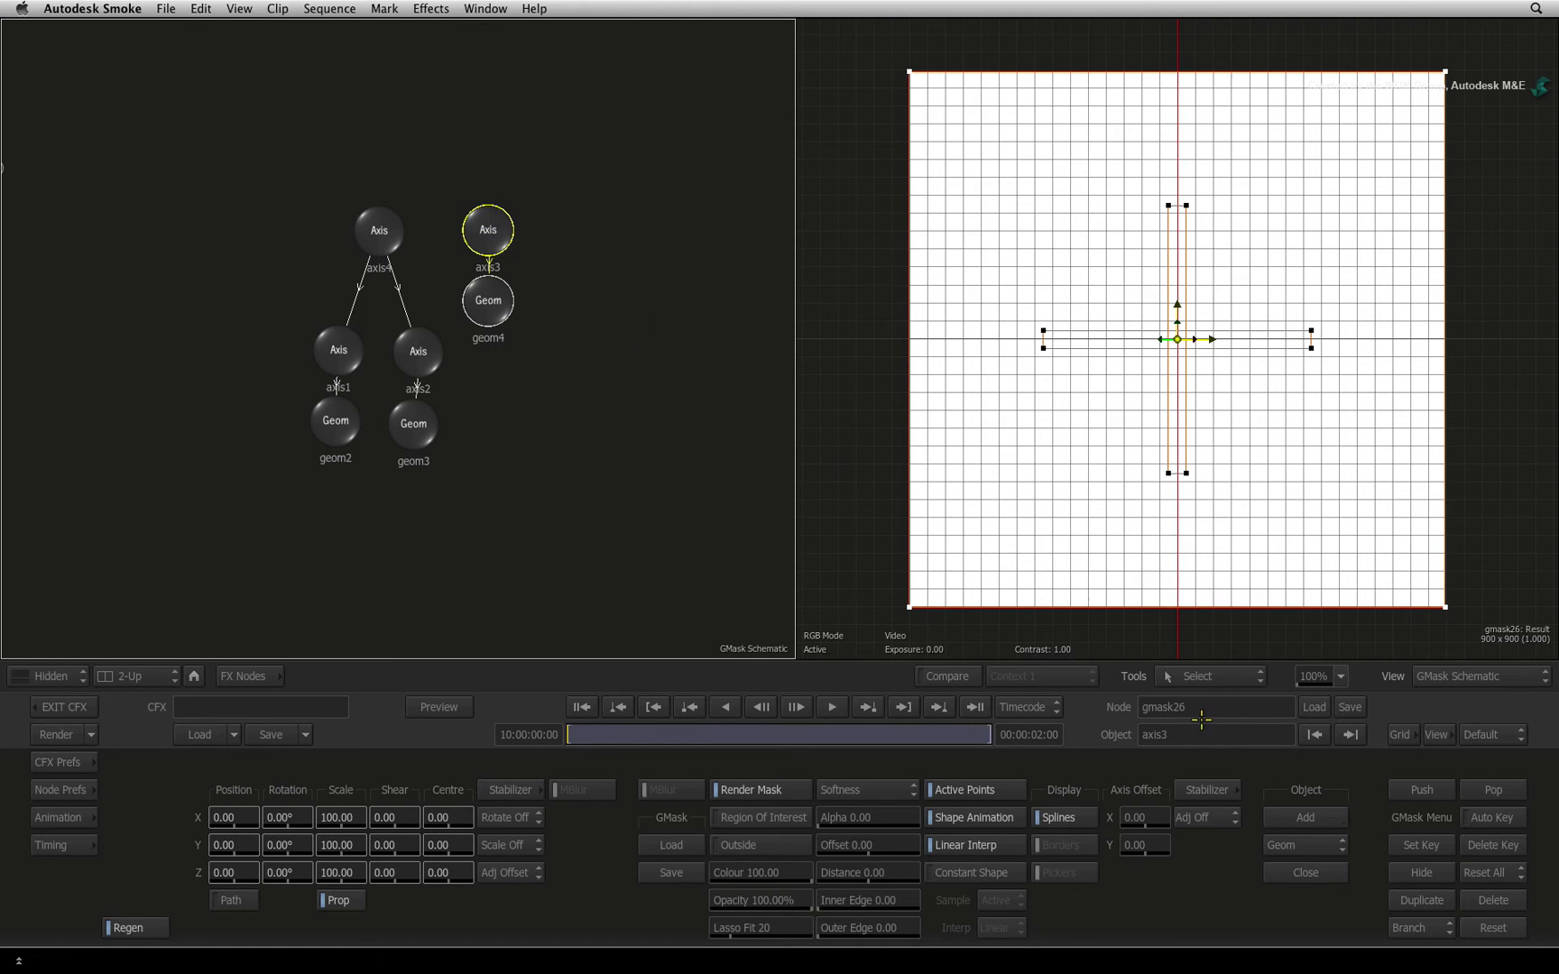
{"action": "left_click", "coordinate": [1445, 900]}
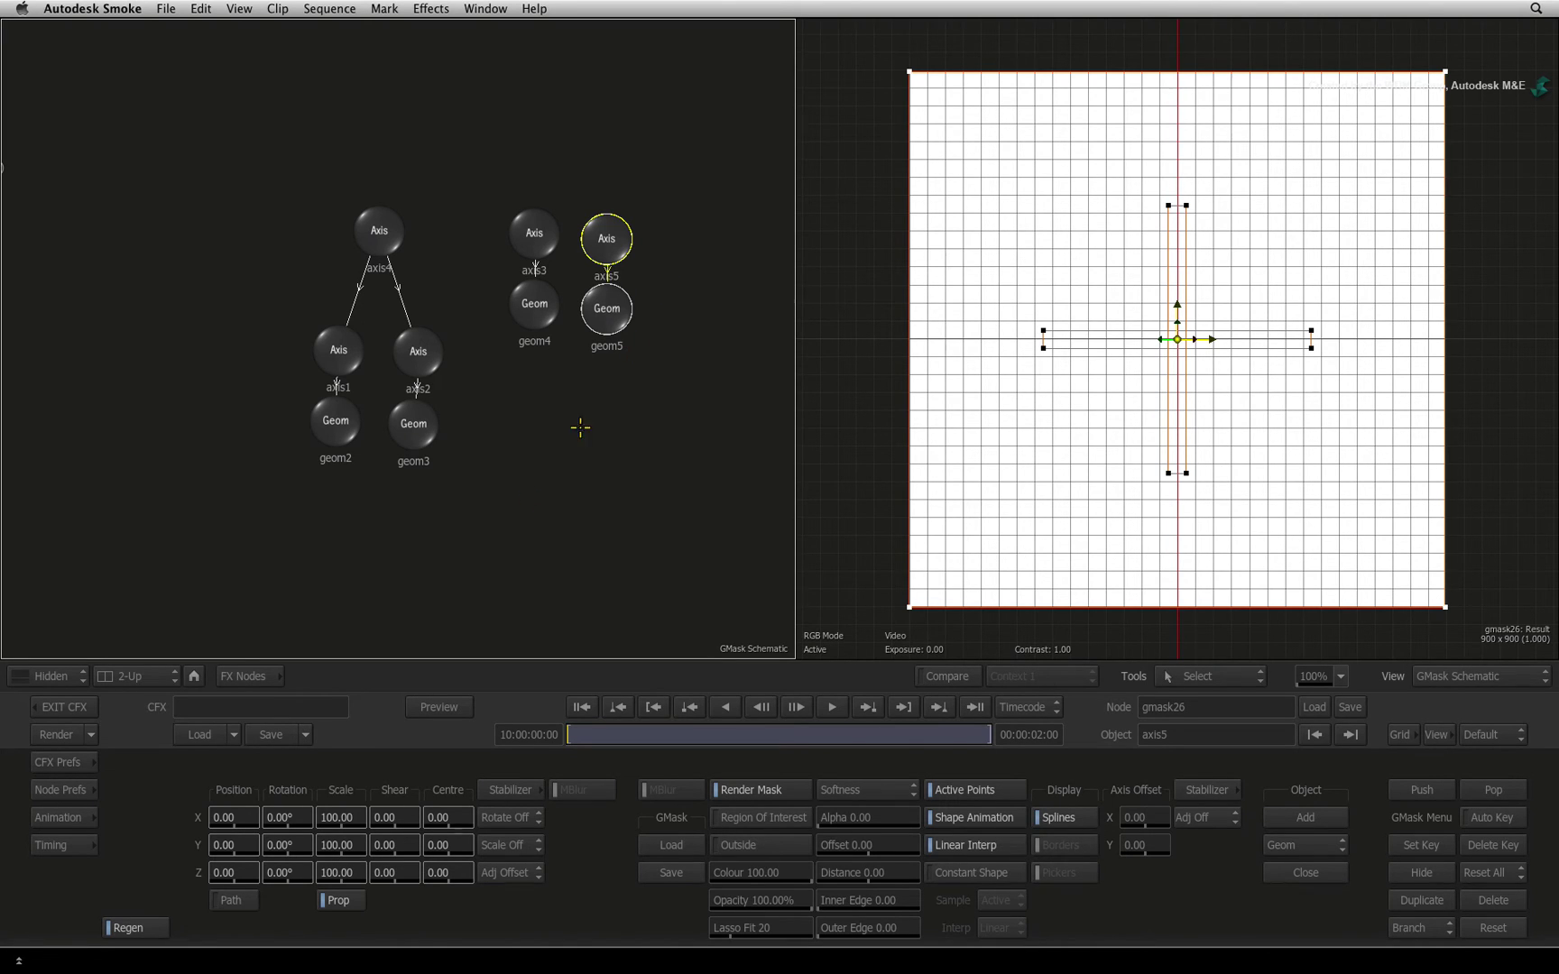
{"action": "left_click", "coordinate": [337, 819]}
{"action": "type", "text": "8"}
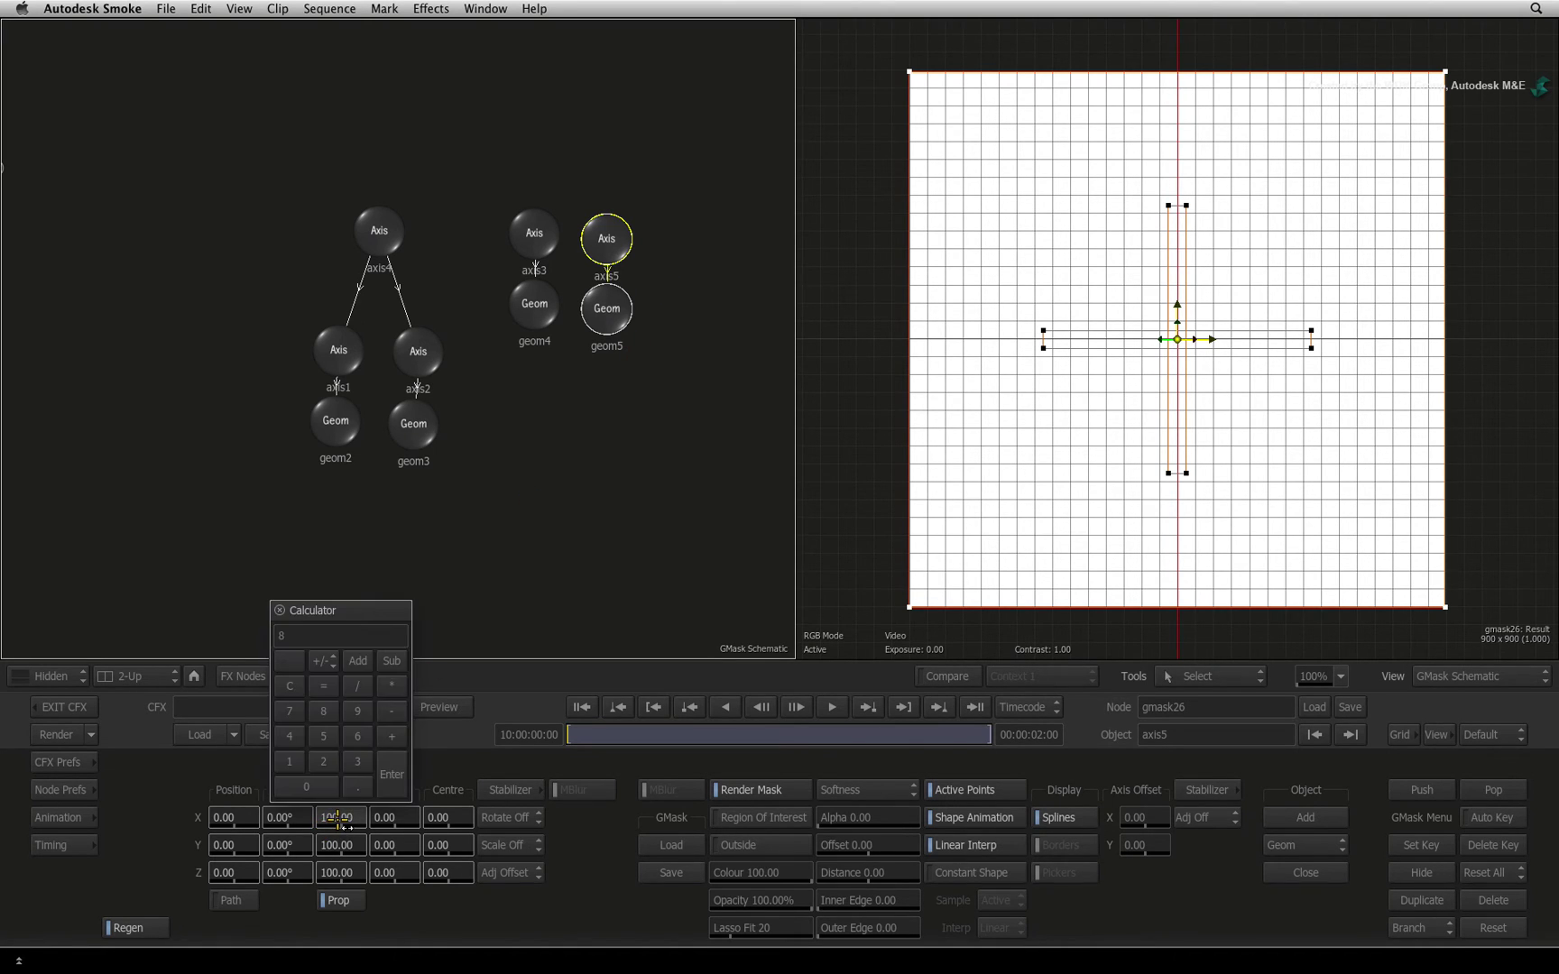
{"action": "key", "text": "Return"}
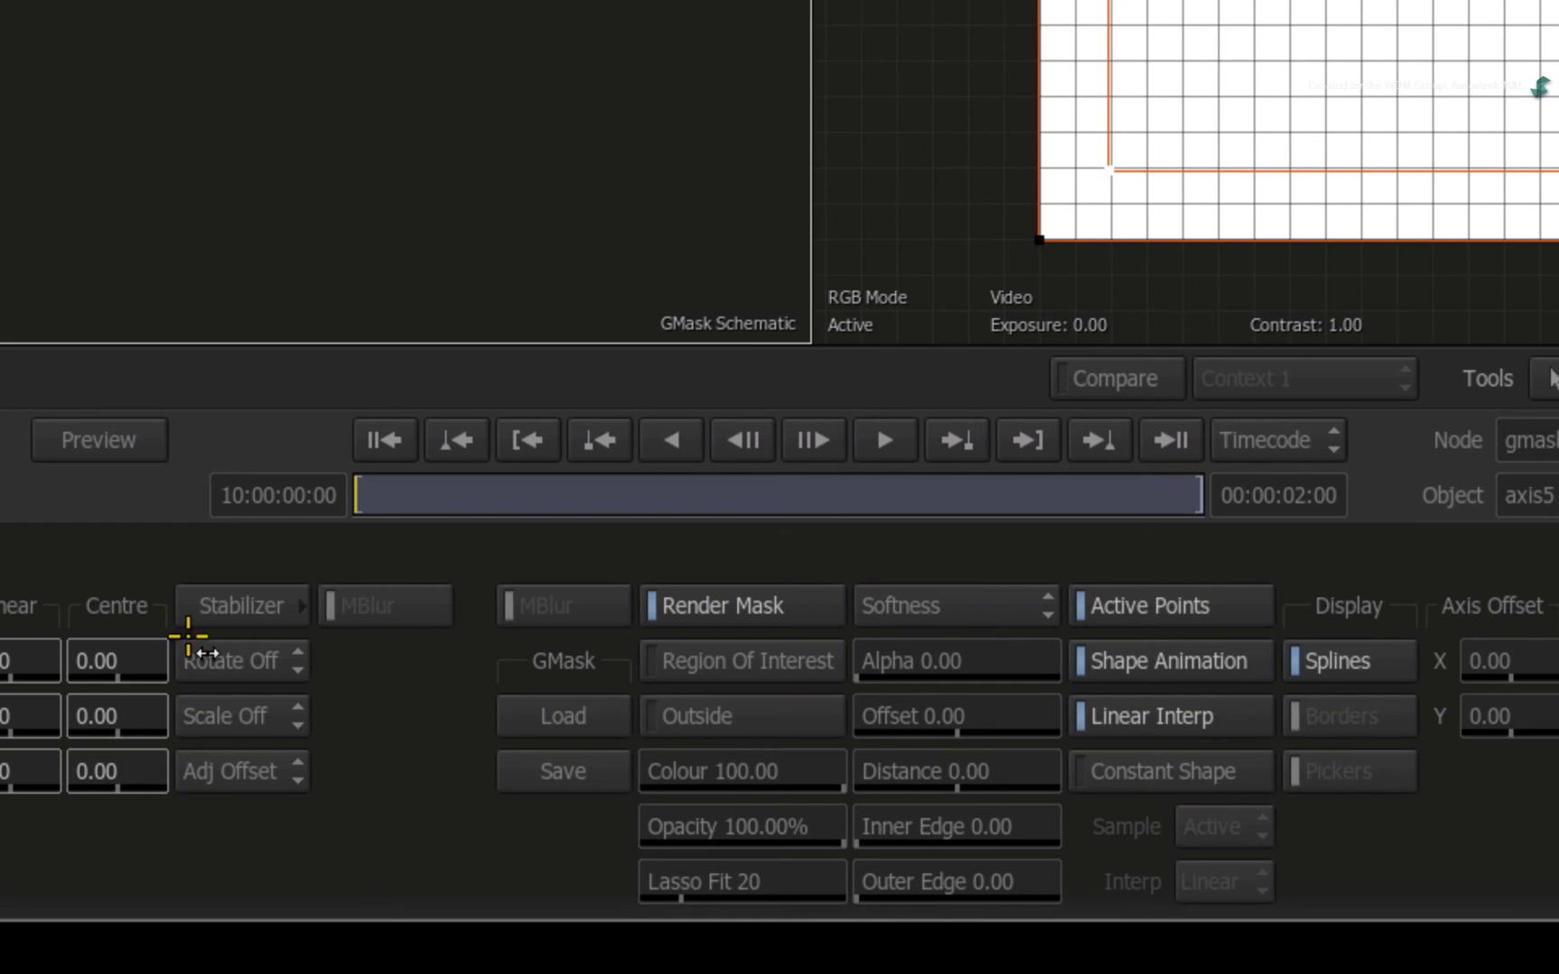
{"action": "left_click_drag", "start_coordinate": [804, 769], "coordinate": [77, 746]}
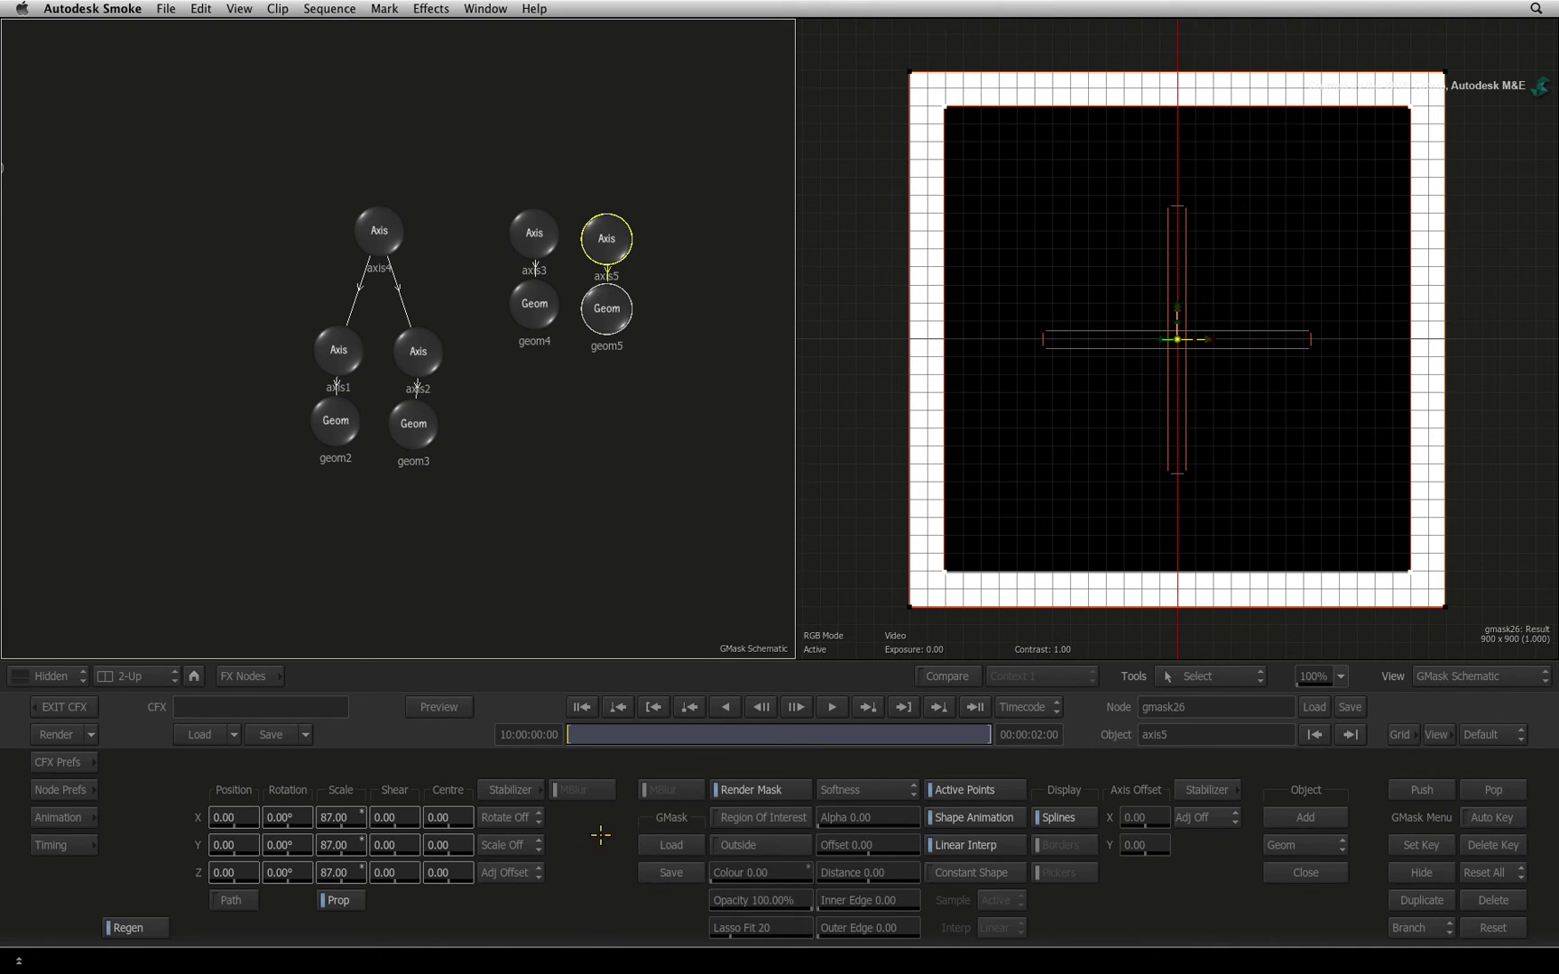
- Duplicate the square branch and move the axis6 copy beside axis5
{"action": "left_click", "coordinate": [1406, 900]}
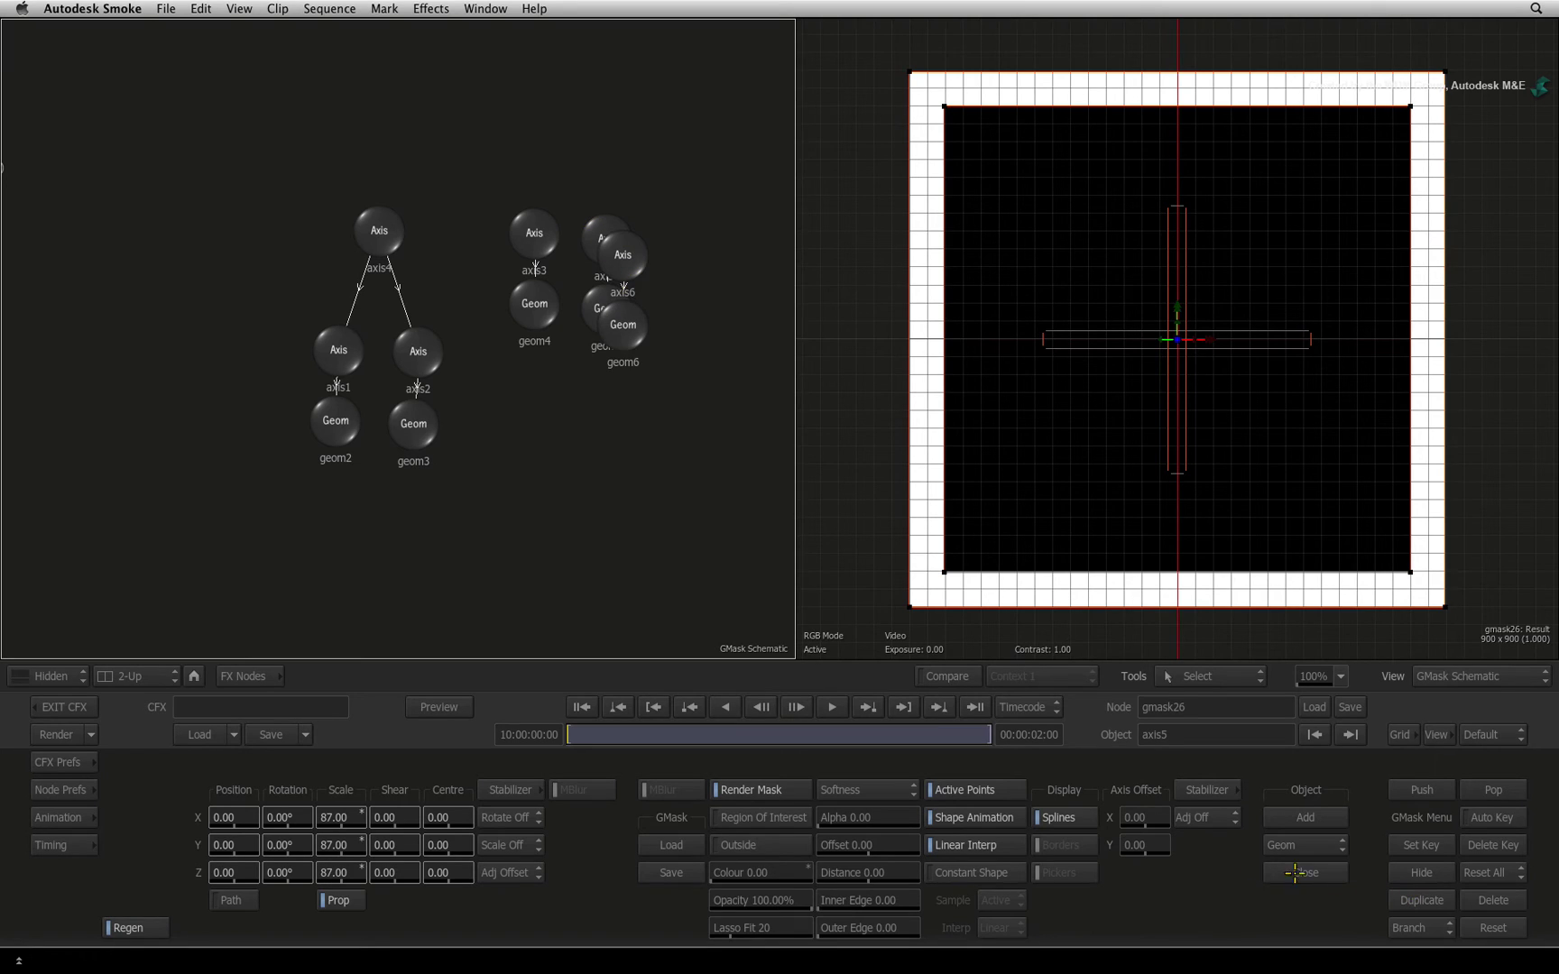
{"action": "left_click", "coordinate": [625, 255], "text": "alt"}
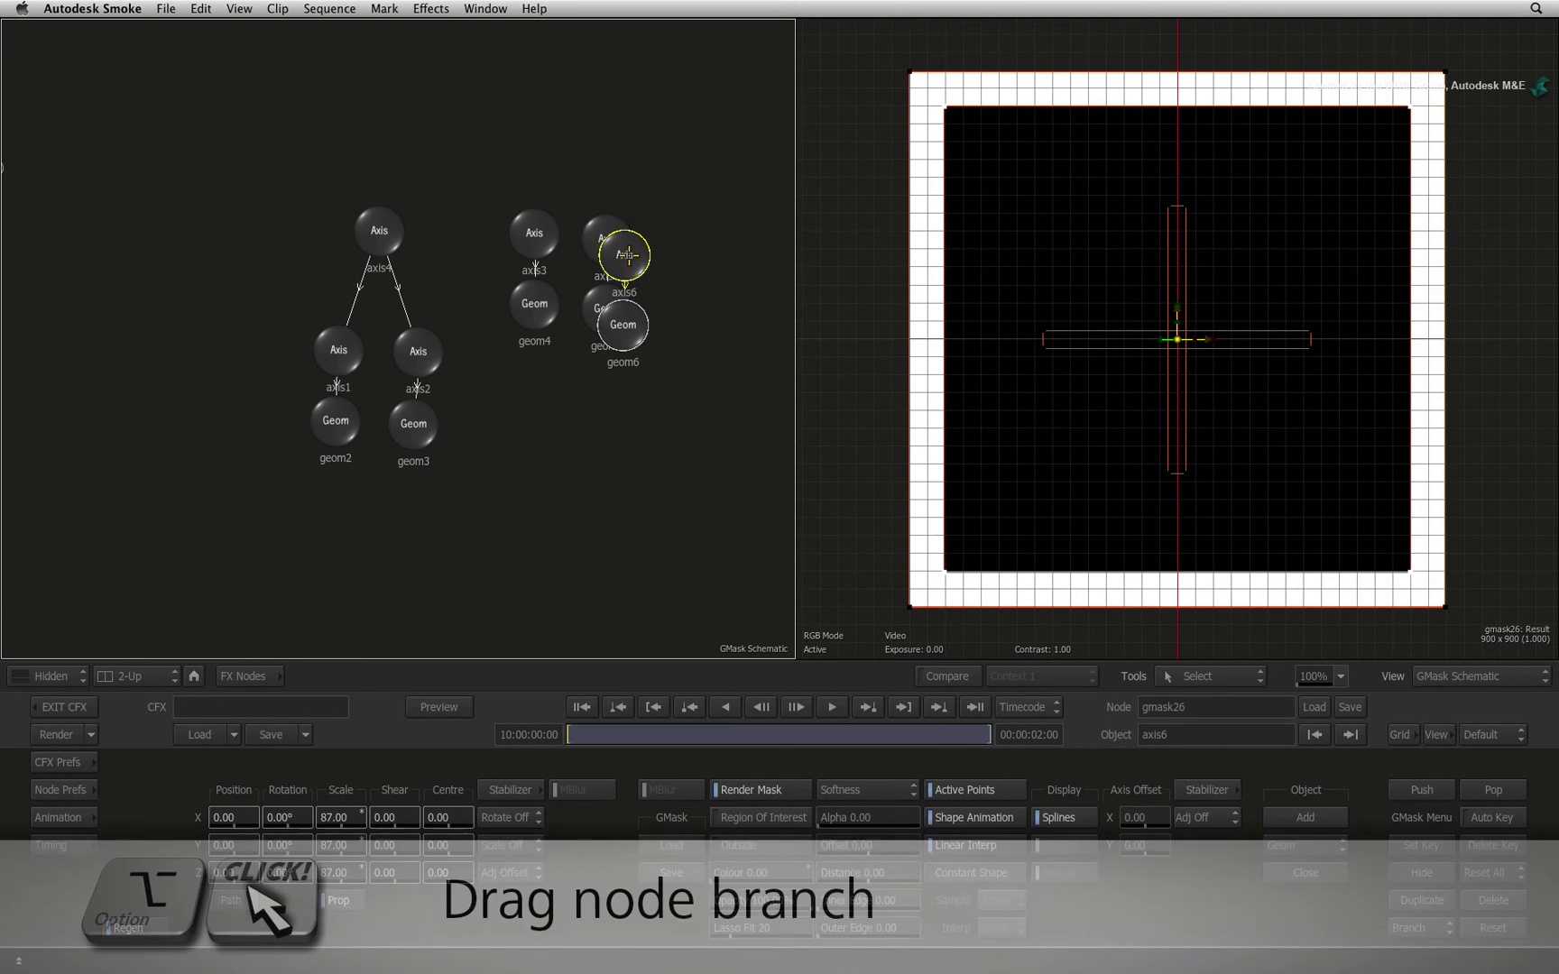
{"action": "left_click_drag", "start_coordinate": [625, 256], "coordinate": [689, 243]}
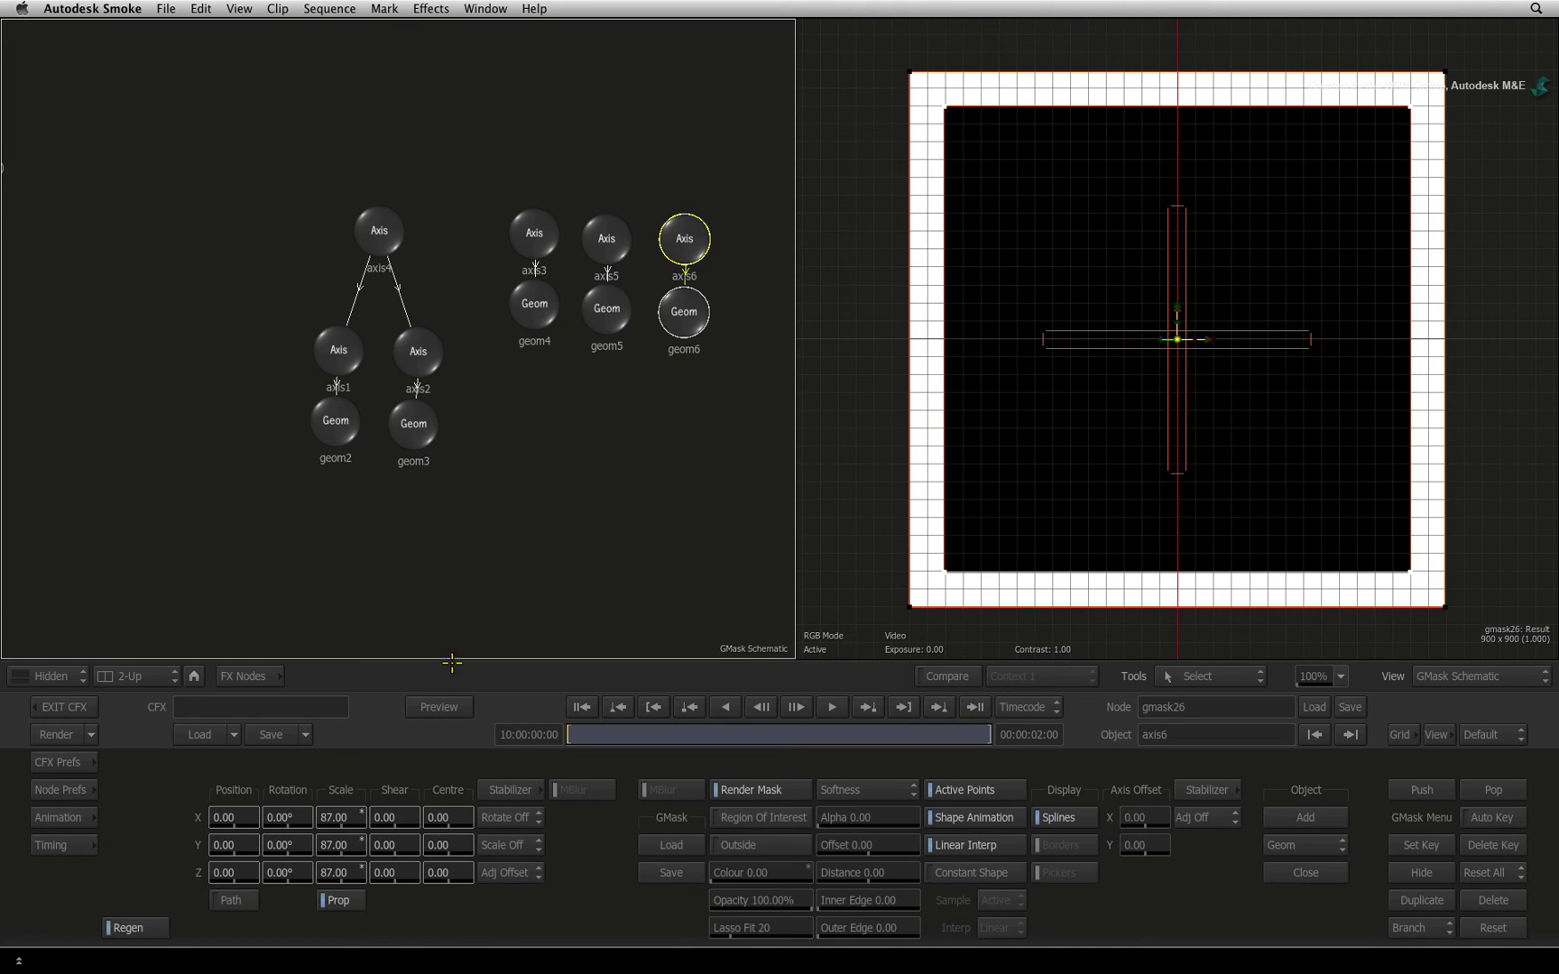
- Scale axis6 to 67 wide and 100 tall with Prop turned off
{"action": "left_click", "coordinate": [340, 844]}
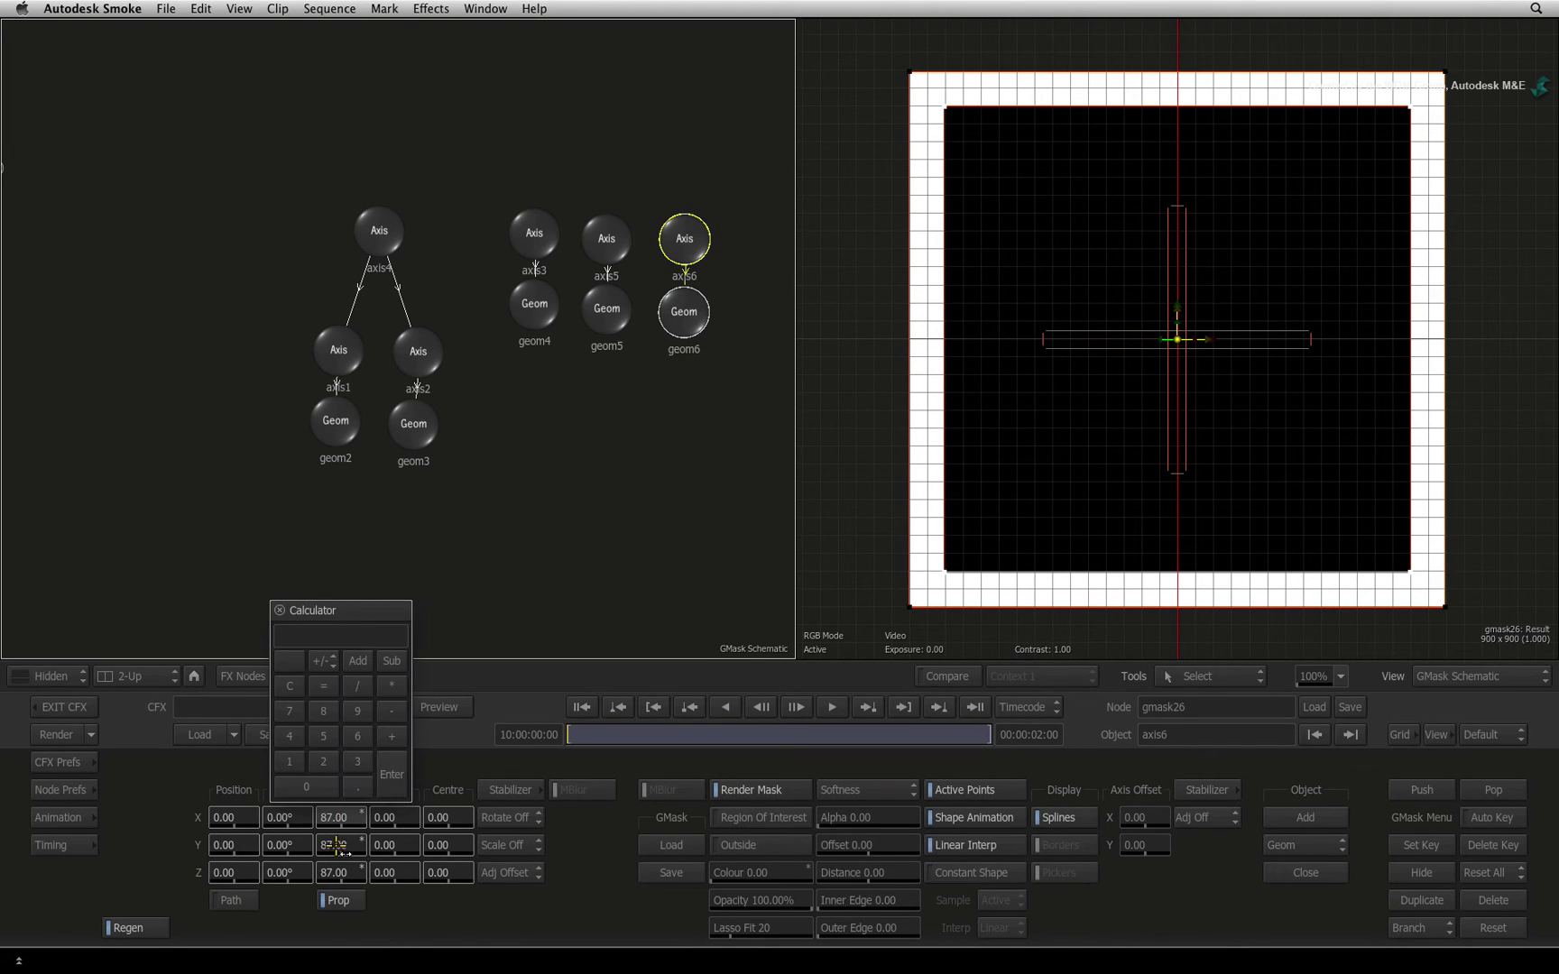
{"action": "type", "text": "67"}
{"action": "key", "text": "Return"}
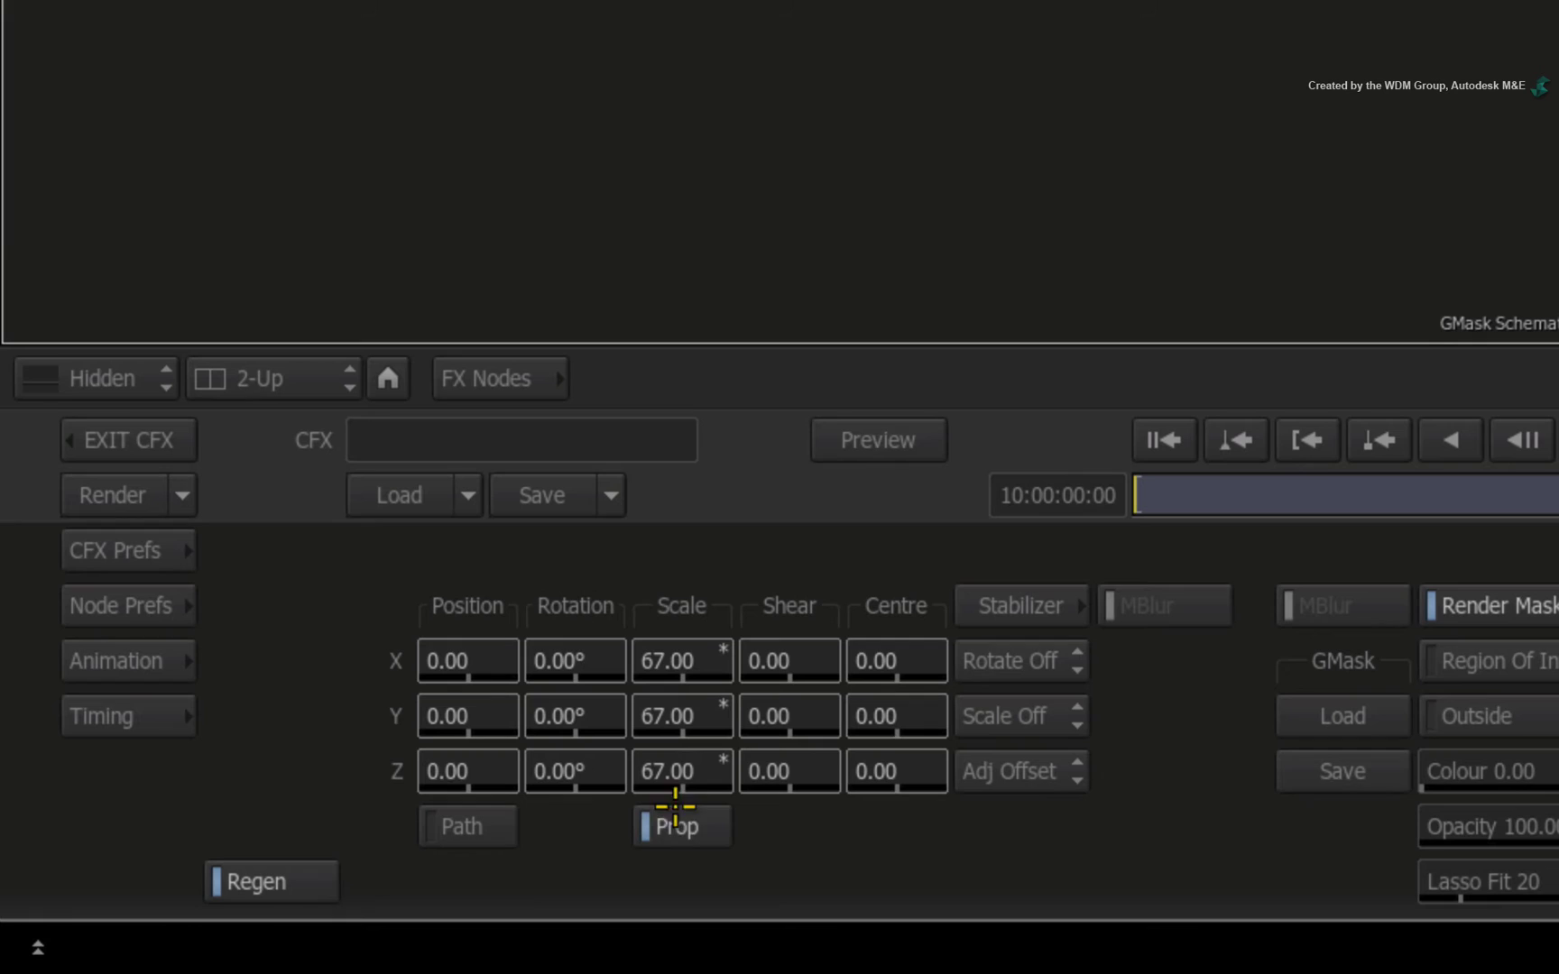
{"action": "left_click", "coordinate": [342, 902]}
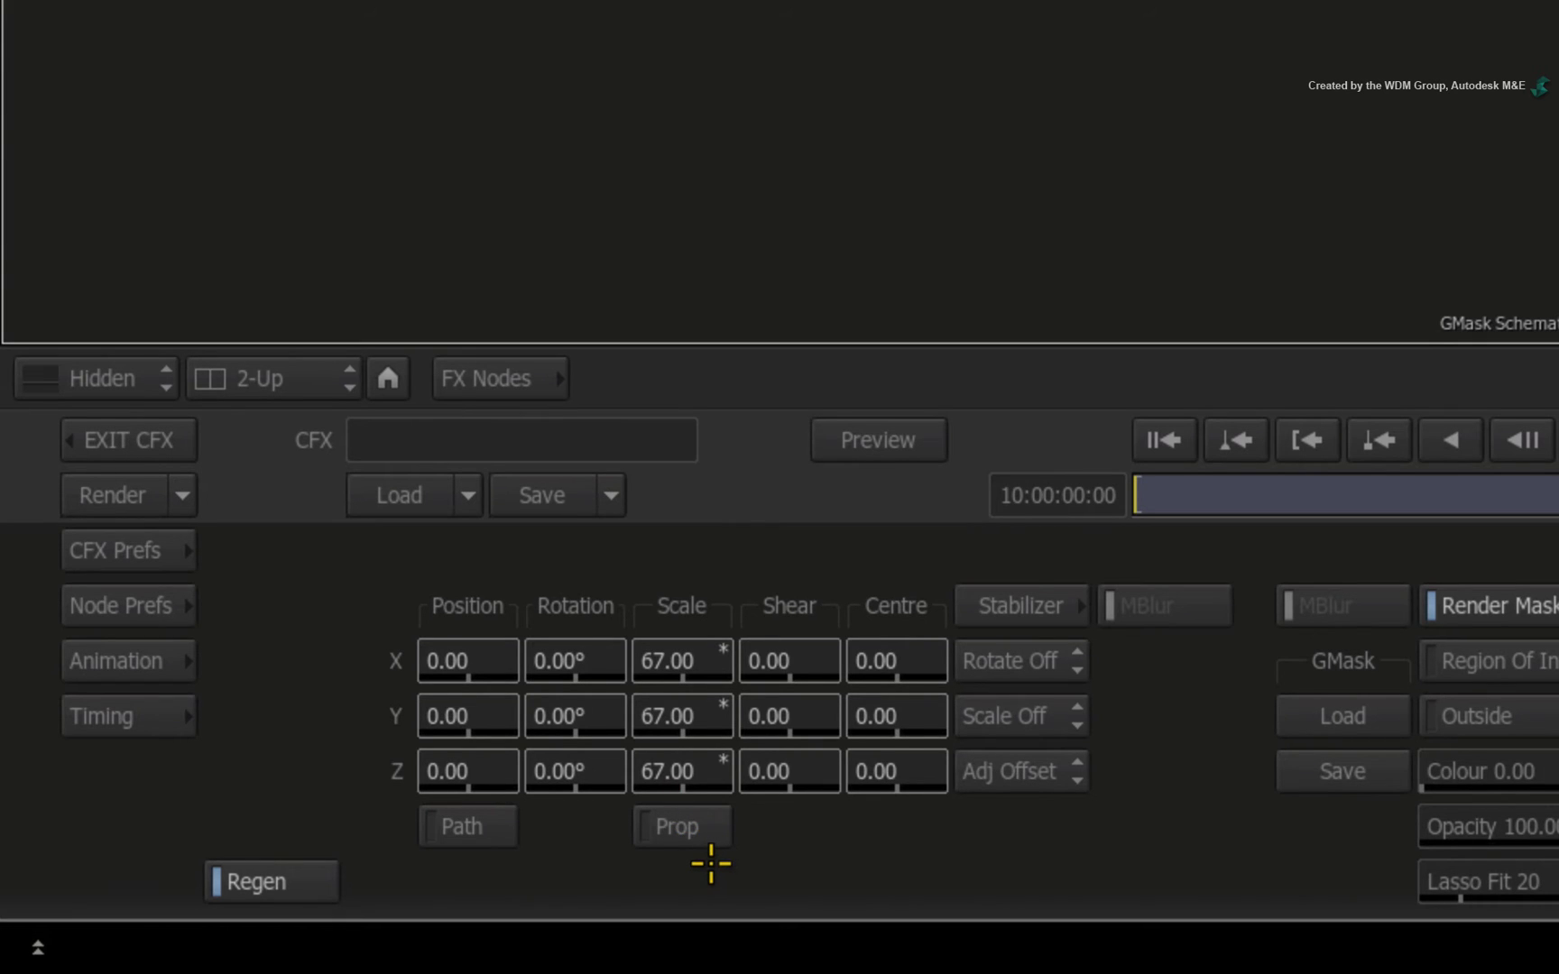
{"action": "left_click", "coordinate": [339, 844]}
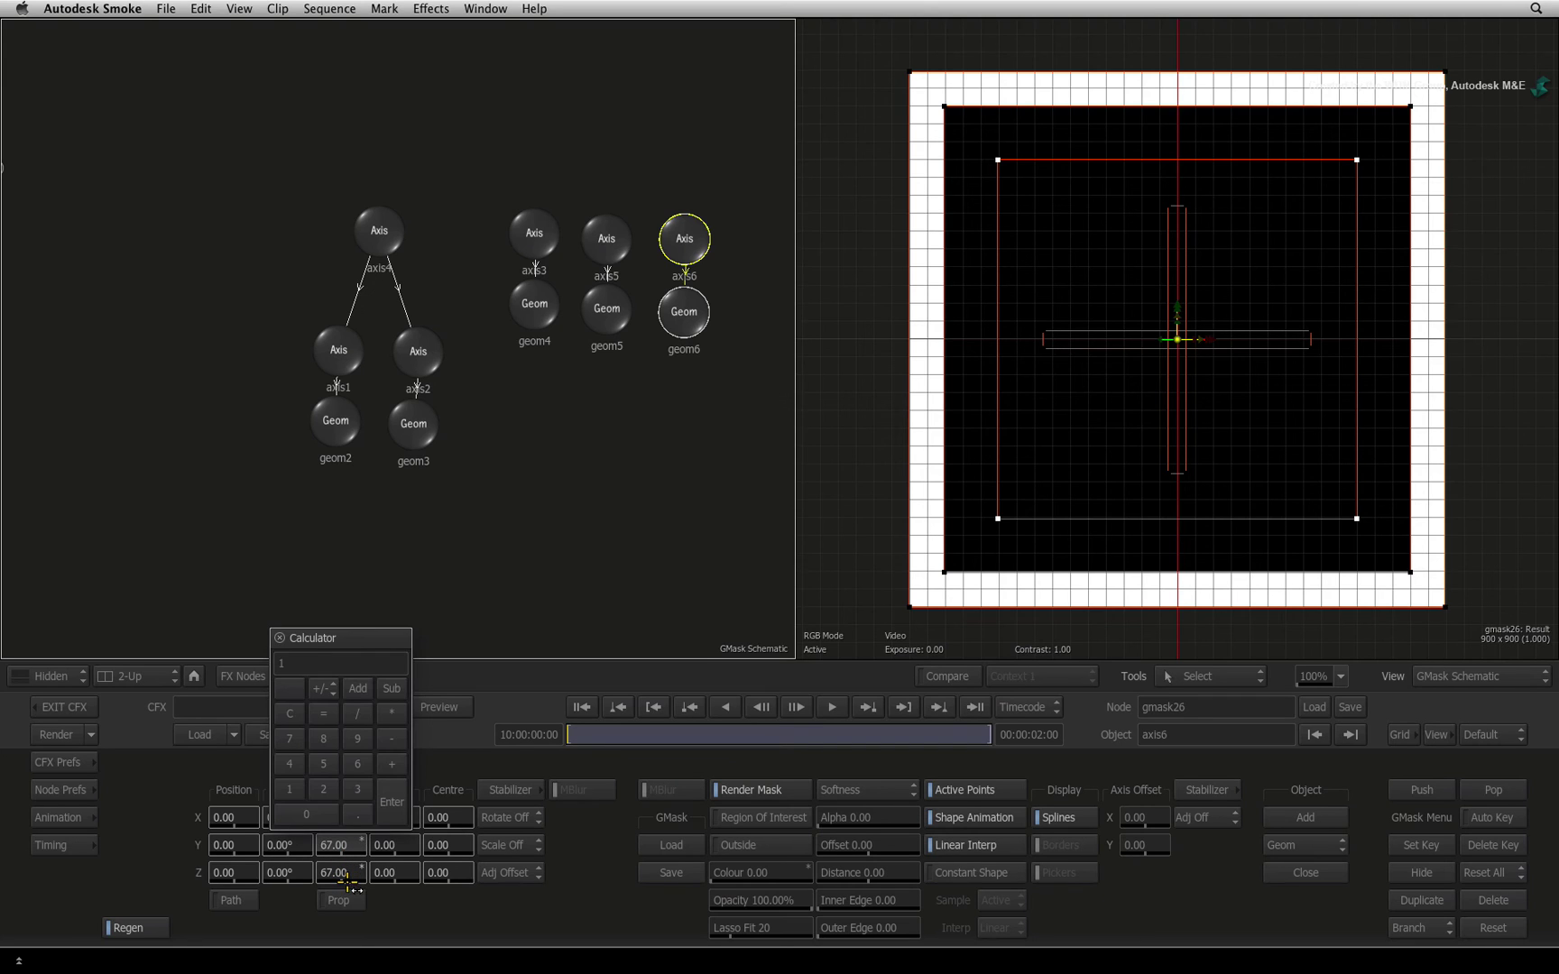
{"action": "type", "text": "100"}
{"action": "key", "text": "Return"}
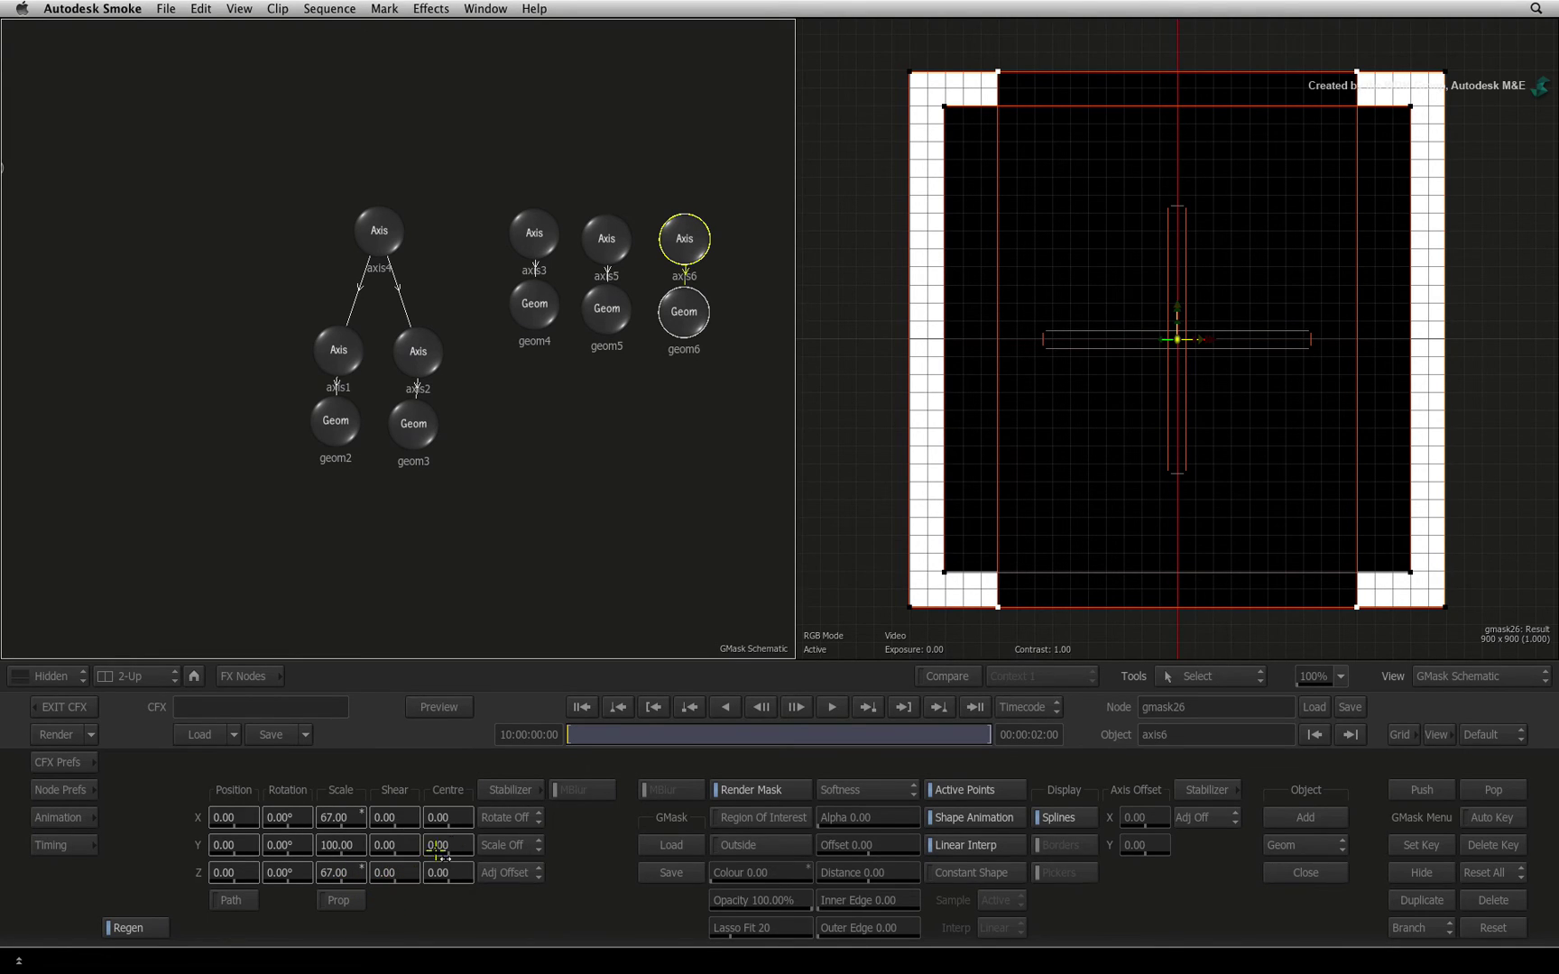
{"action": "left_click_drag", "start_coordinate": [650, 529], "coordinate": [515, 522]}
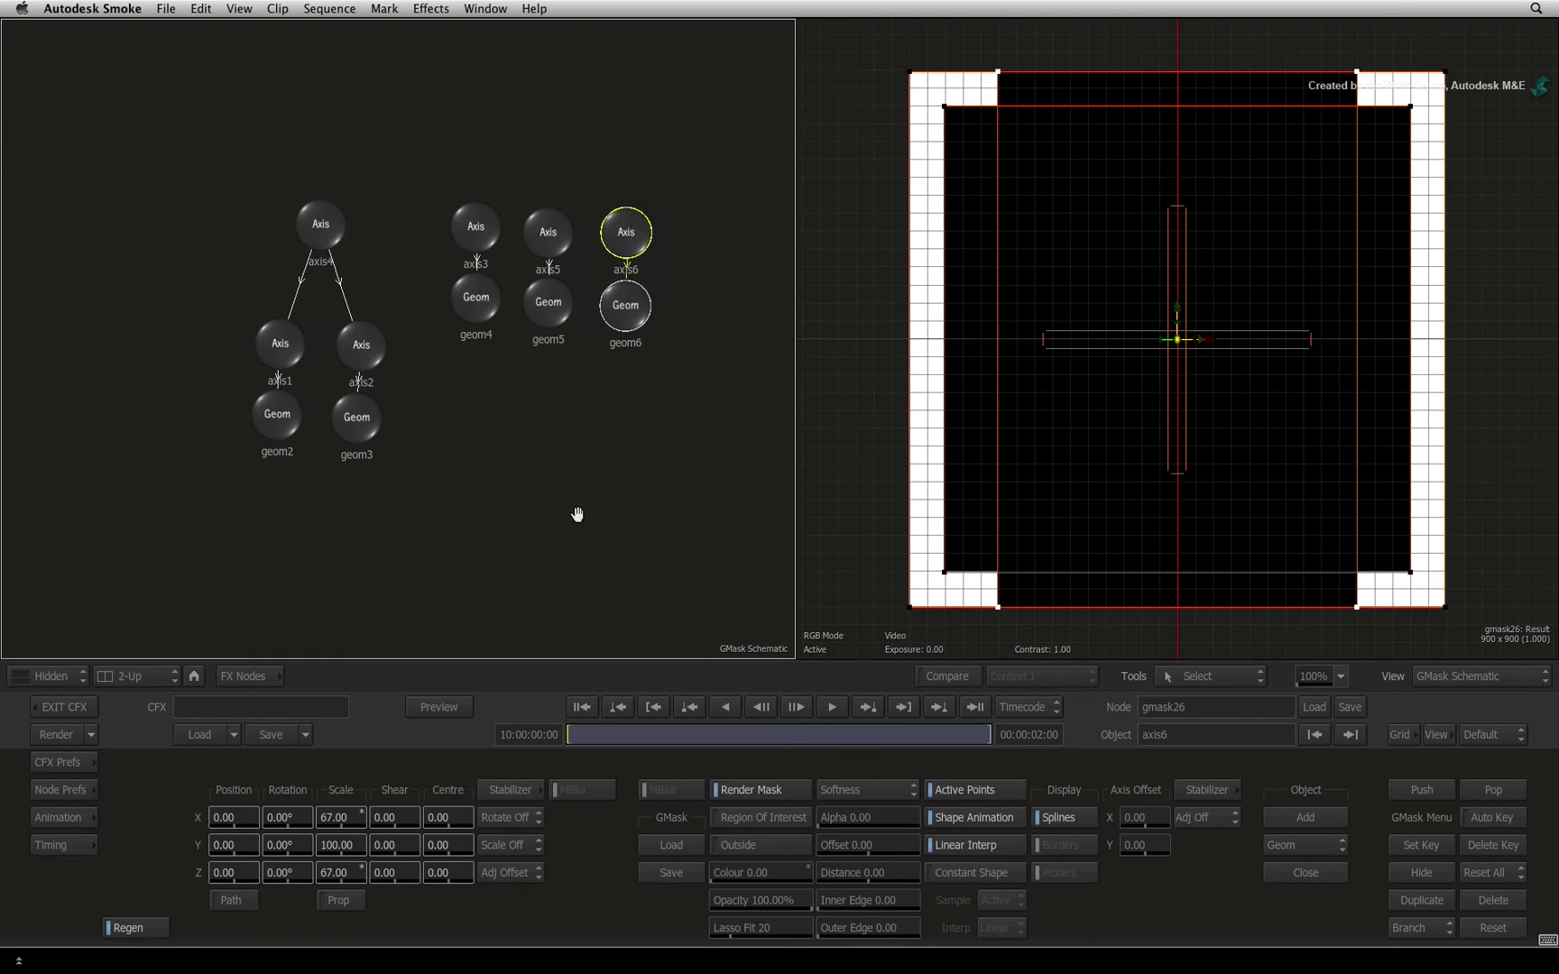
- Duplicate axis6 into axis7, place it beside axis6, and rotate it 90° in Z
{"action": "left_click", "coordinate": [1397, 899]}
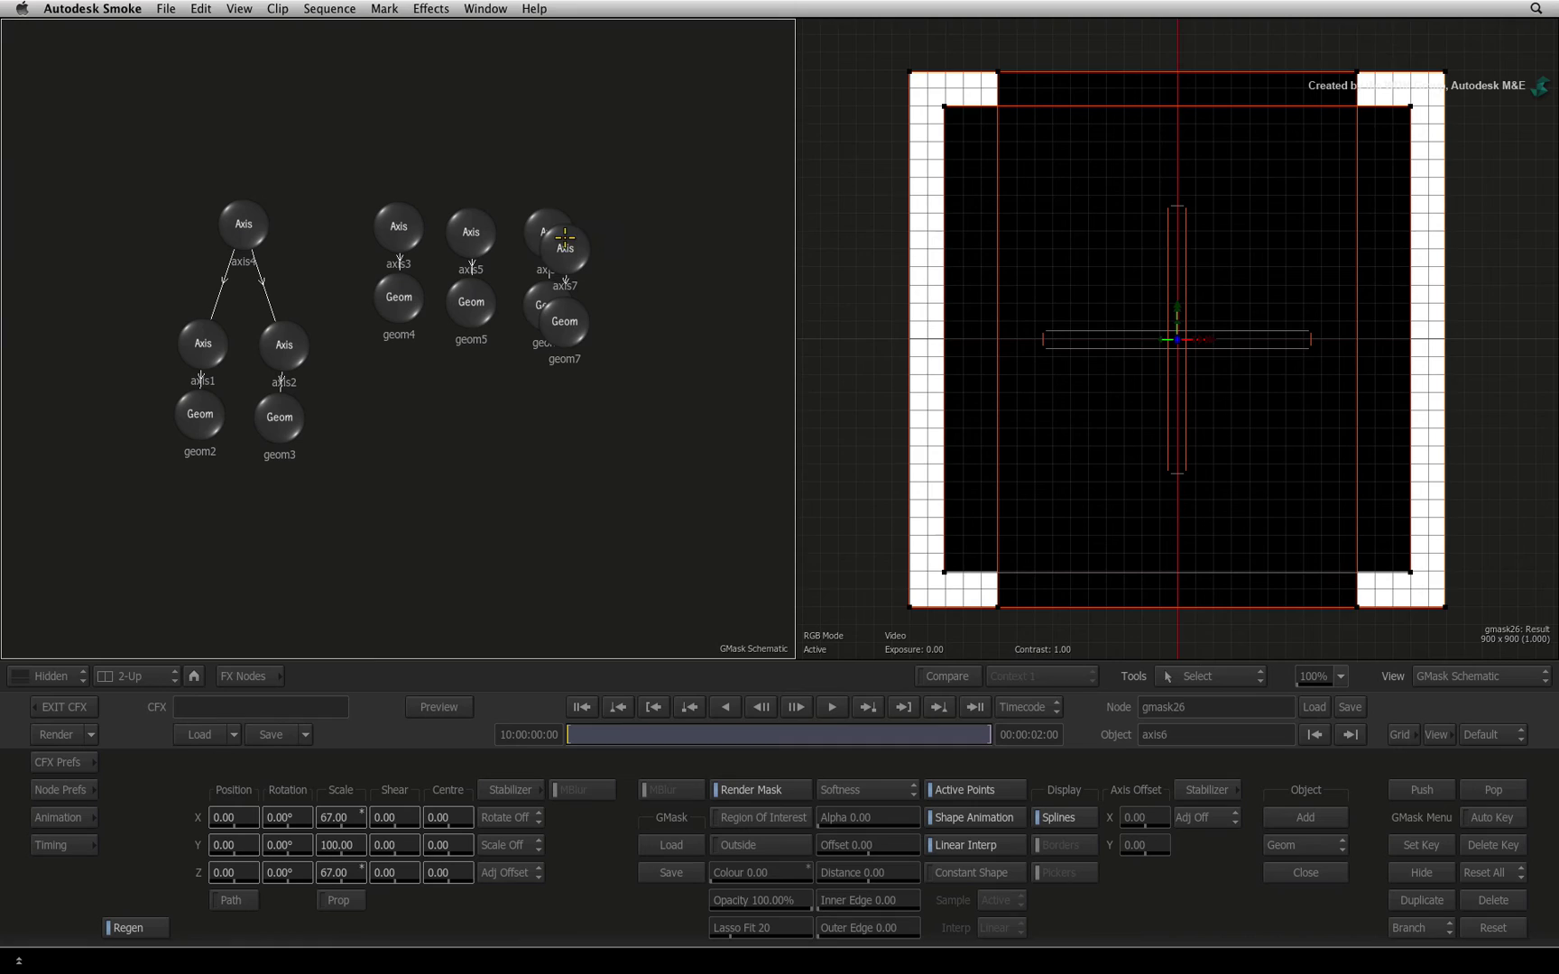
{"action": "left_click_drag", "start_coordinate": [565, 236], "coordinate": [616, 236]}
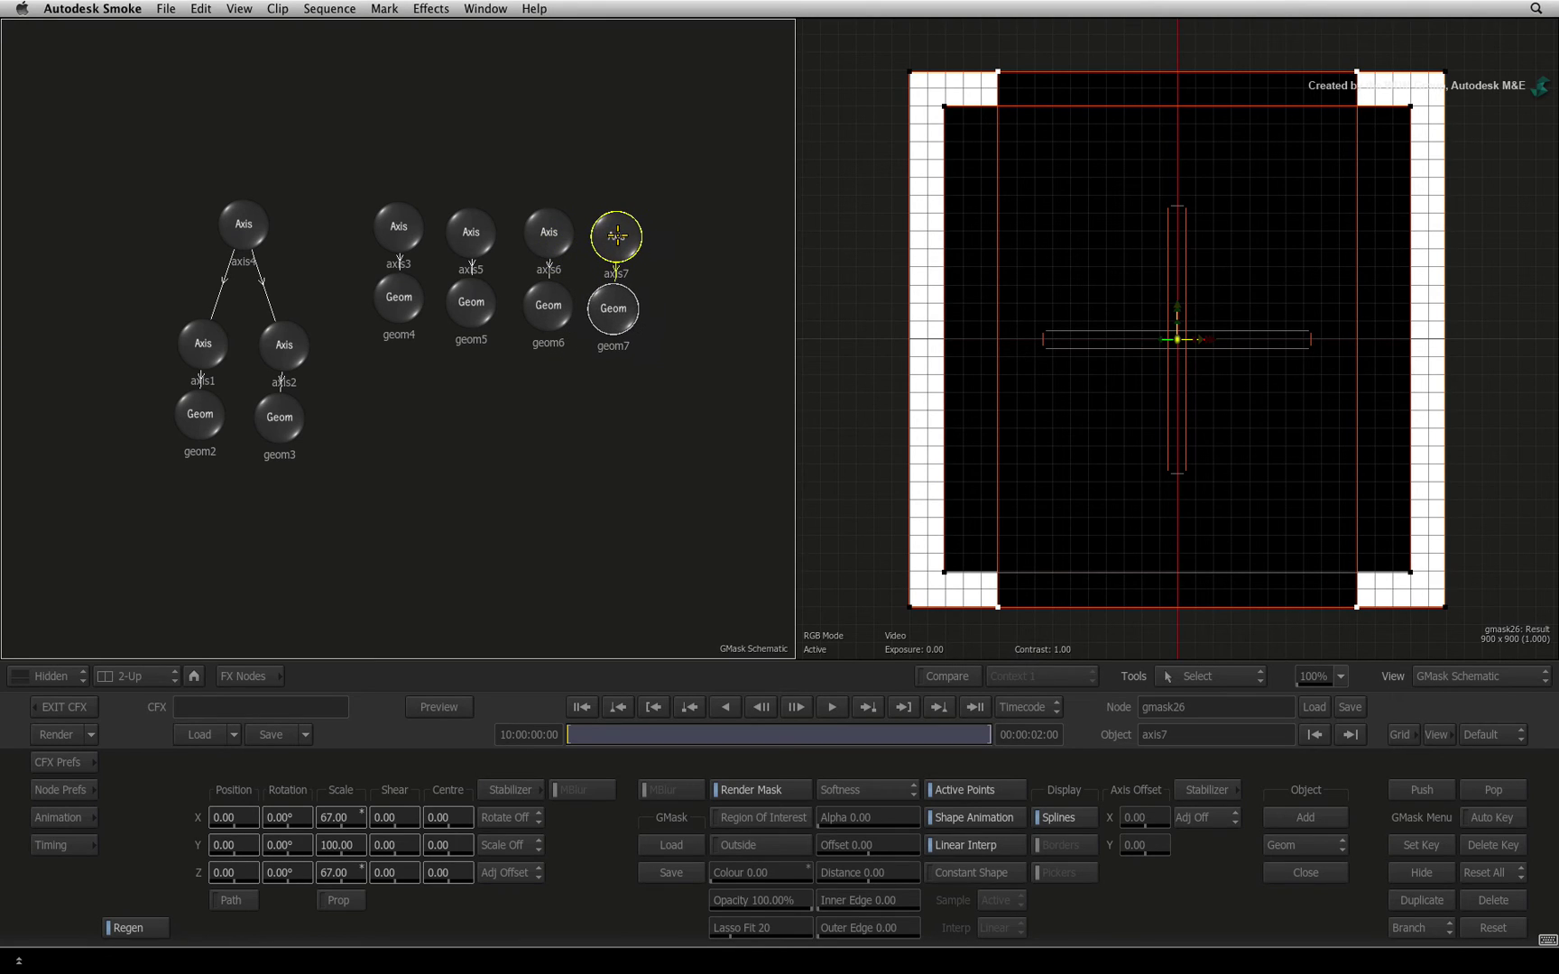
{"action": "left_click", "coordinate": [284, 875]}
{"action": "type", "text": "0"}
{"action": "key", "text": "Return"}
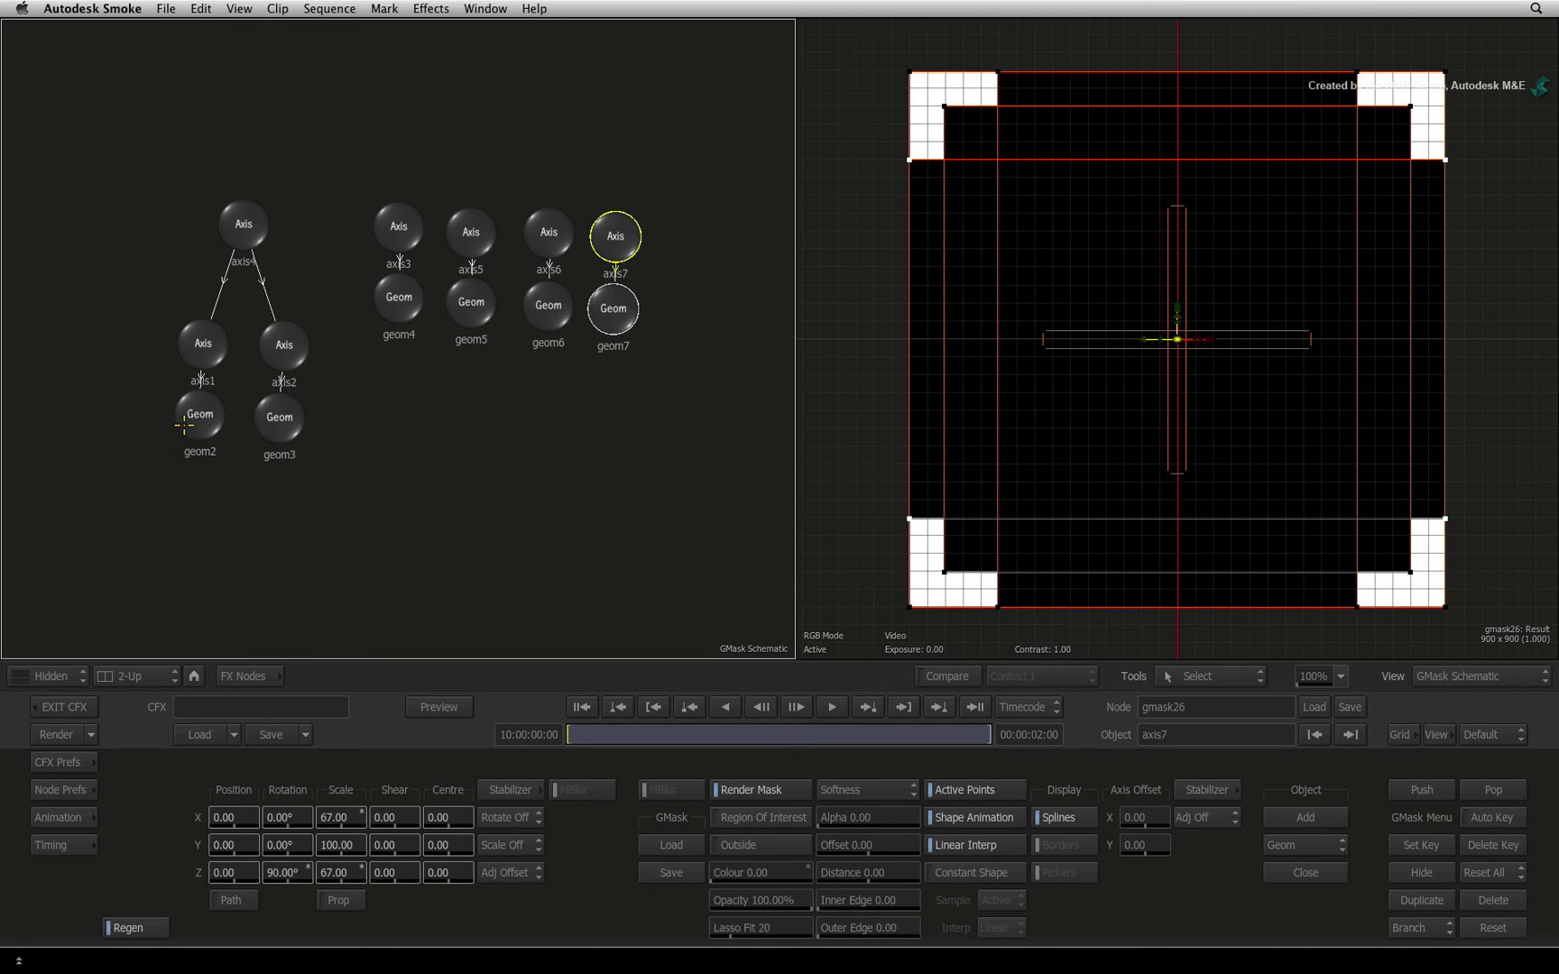
- Pop the vertical bar geom2 and horizontal bar geom3 above the black shapes
{"action": "left_click", "coordinate": [196, 418]}
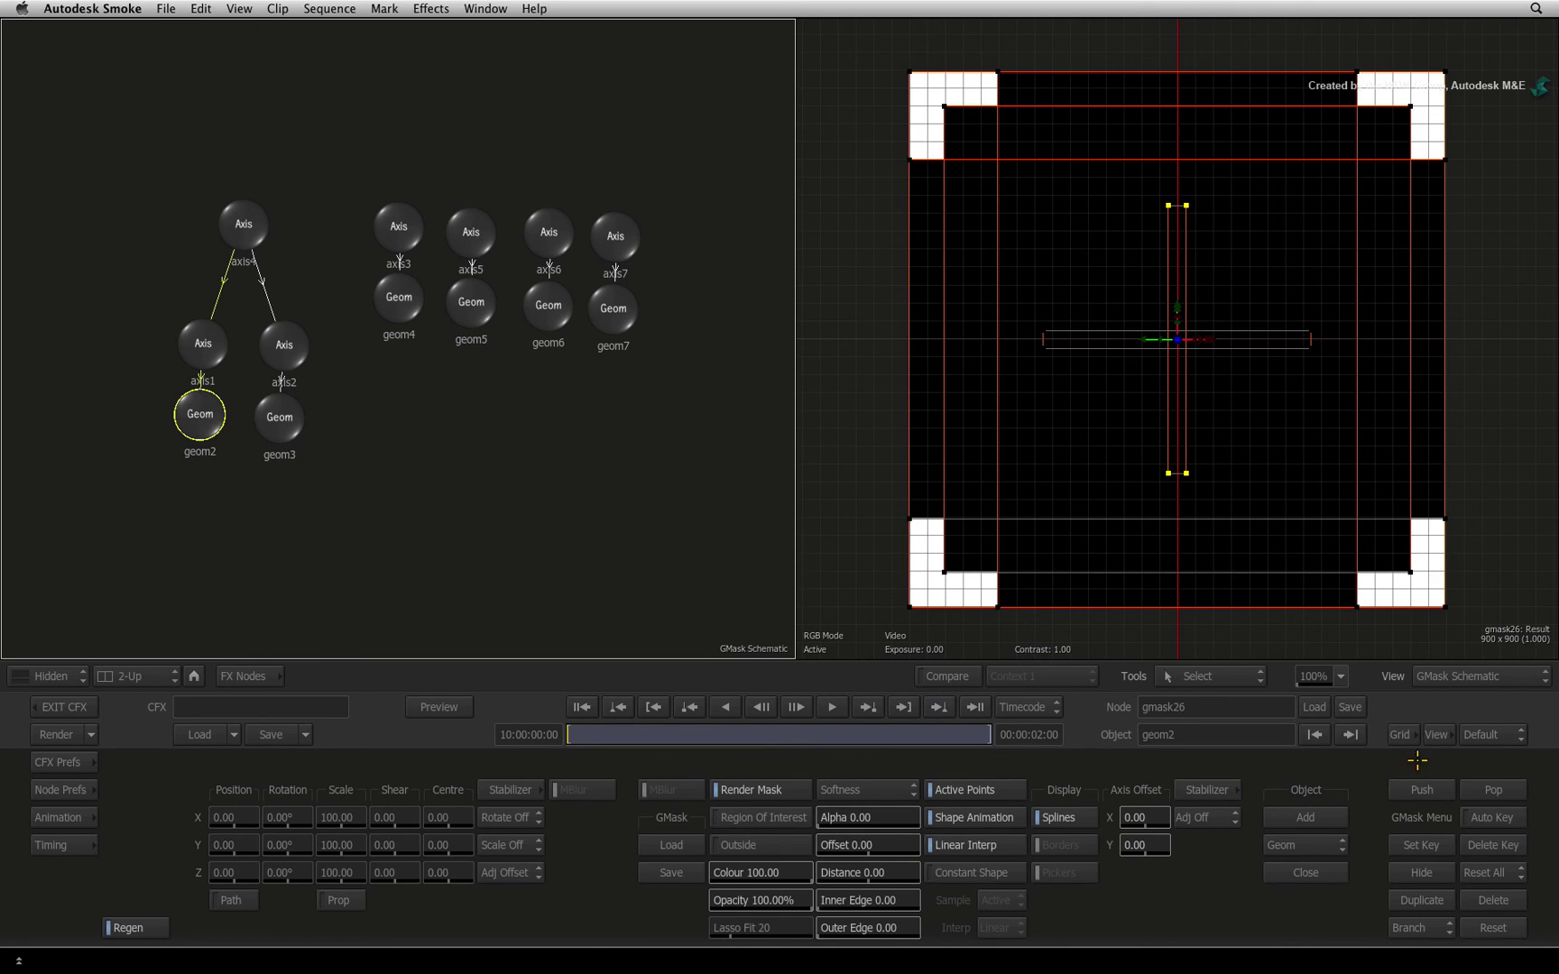
{"action": "left_click", "coordinate": [1510, 790]}
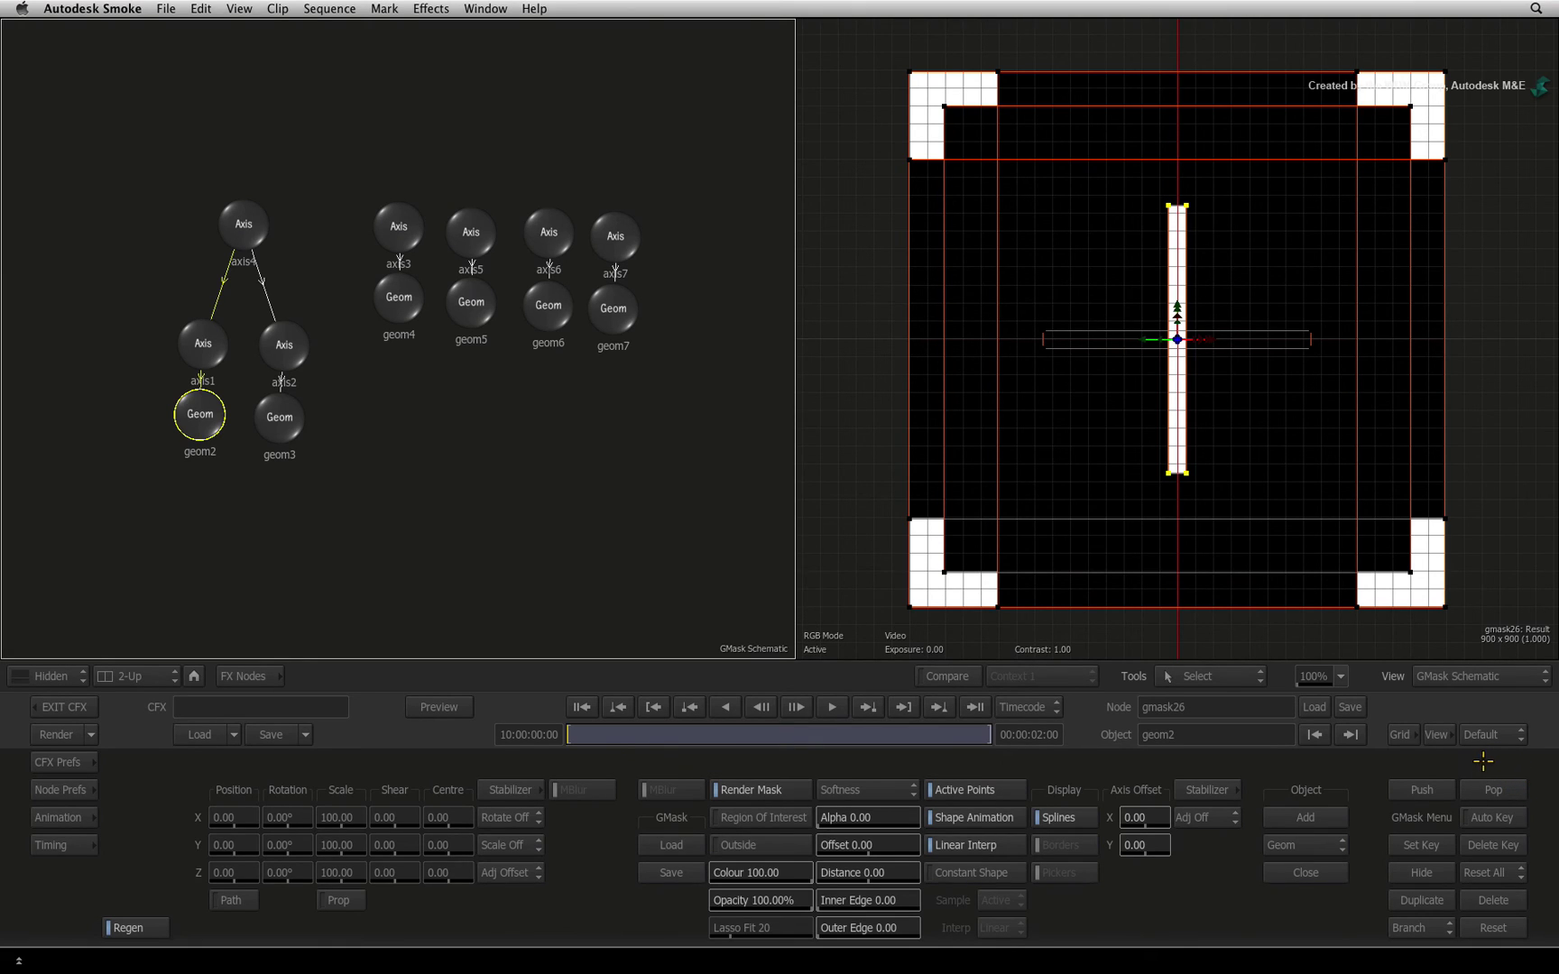
{"action": "left_click", "coordinate": [271, 416]}
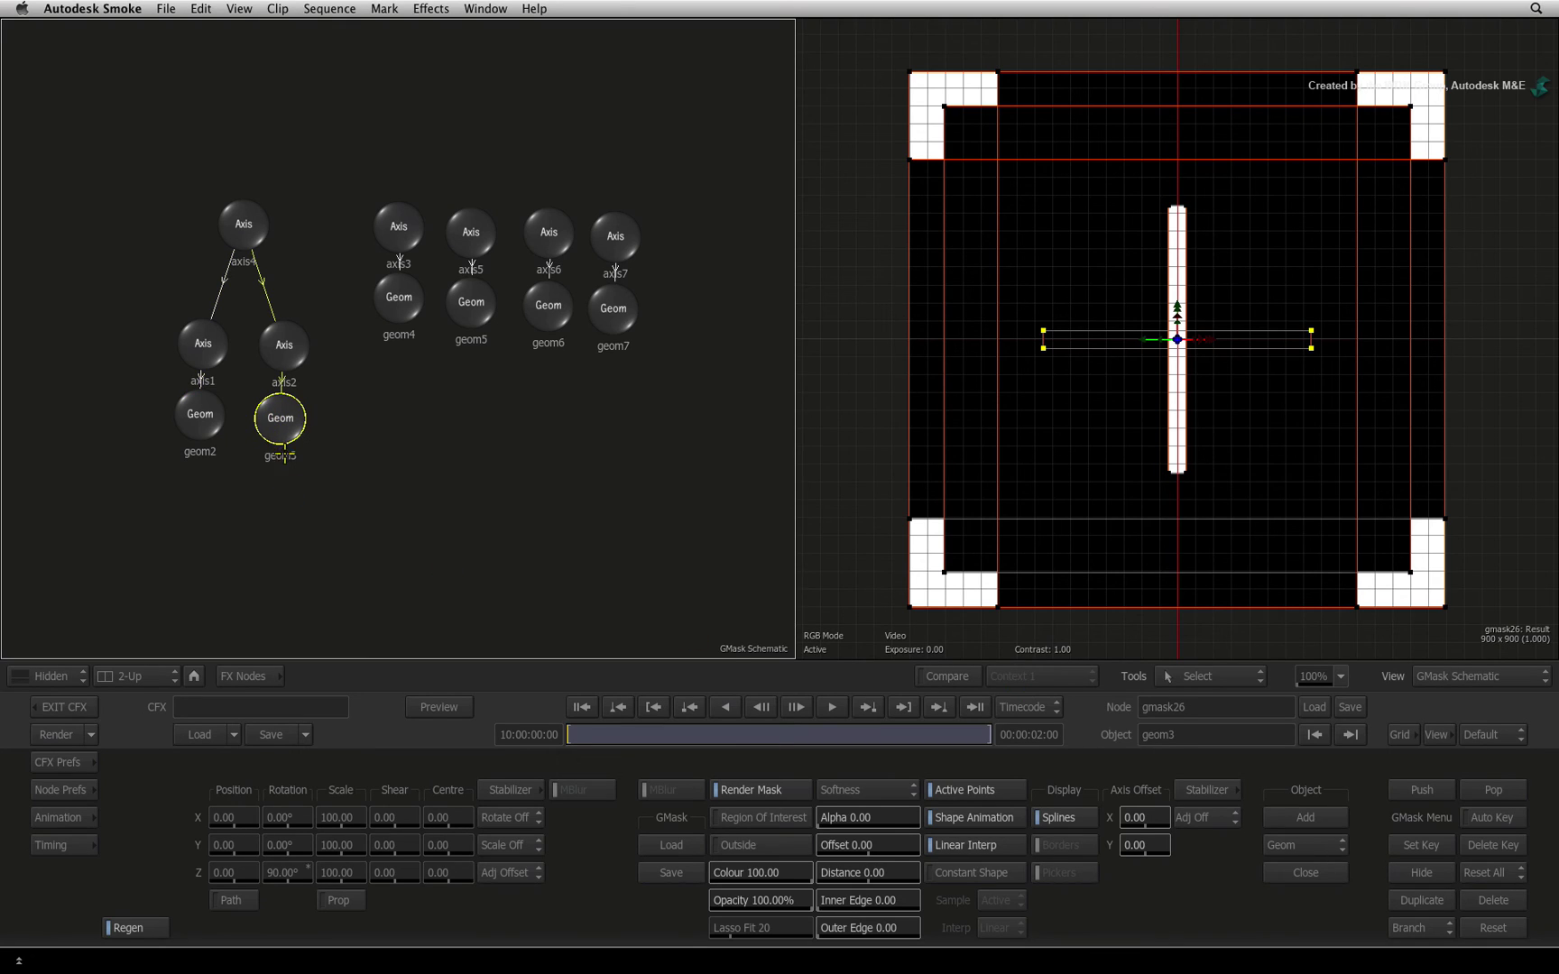
{"action": "left_click", "coordinate": [1511, 791]}
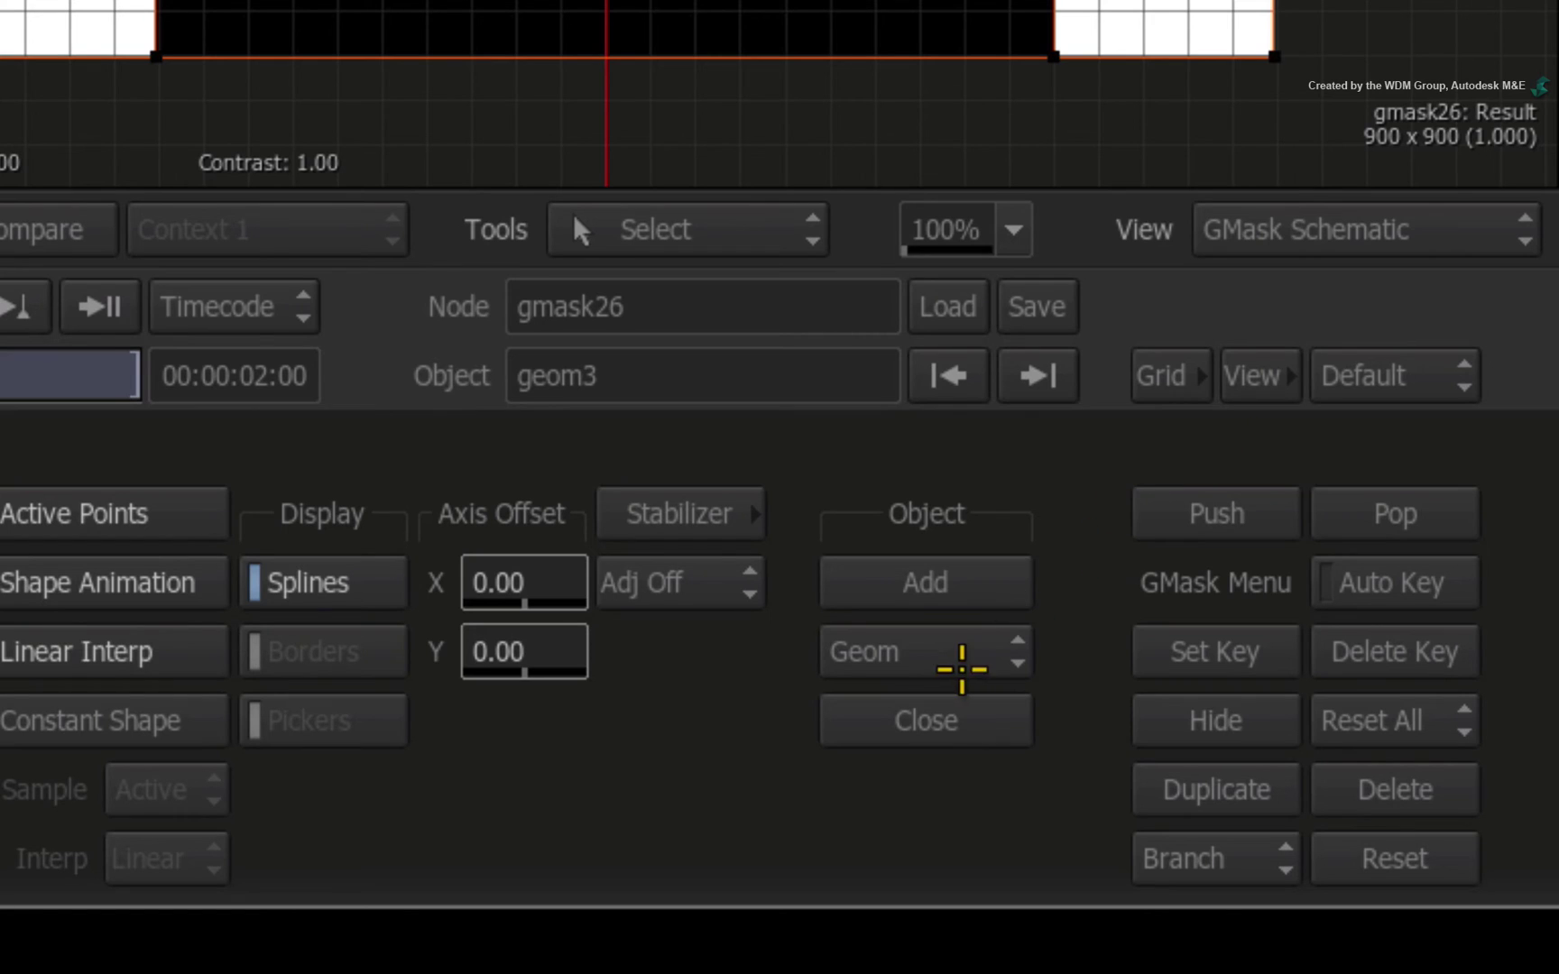
- Add a new Axis node, axis9, and place it above the shape branches
{"action": "left_click", "coordinate": [985, 648]}
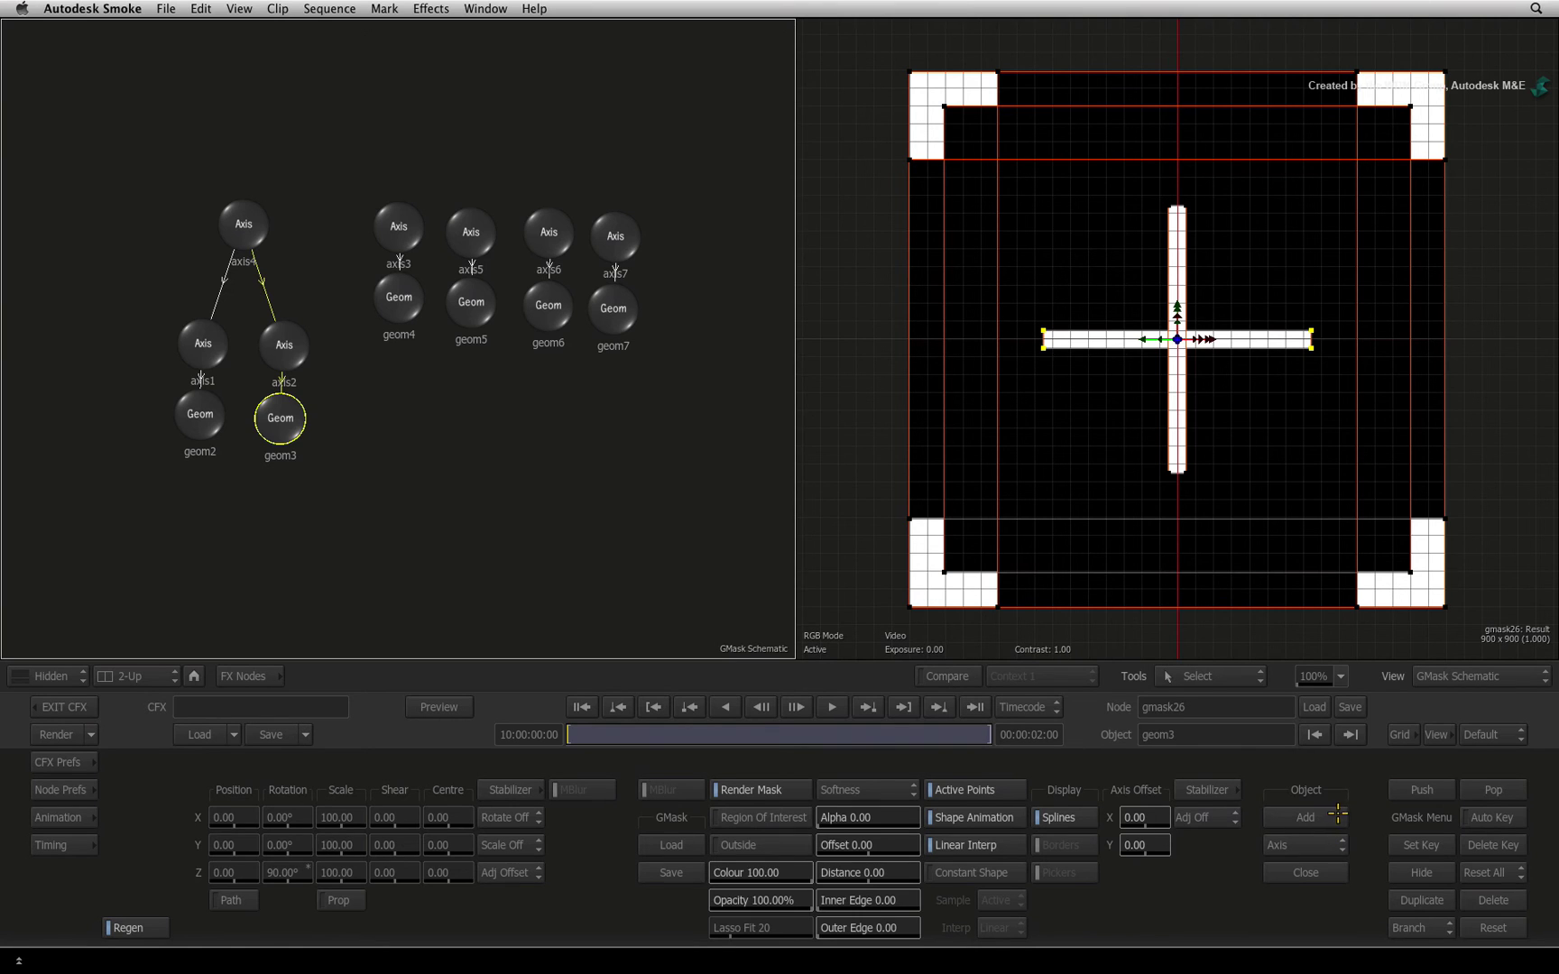
{"action": "left_click", "coordinate": [1337, 813]}
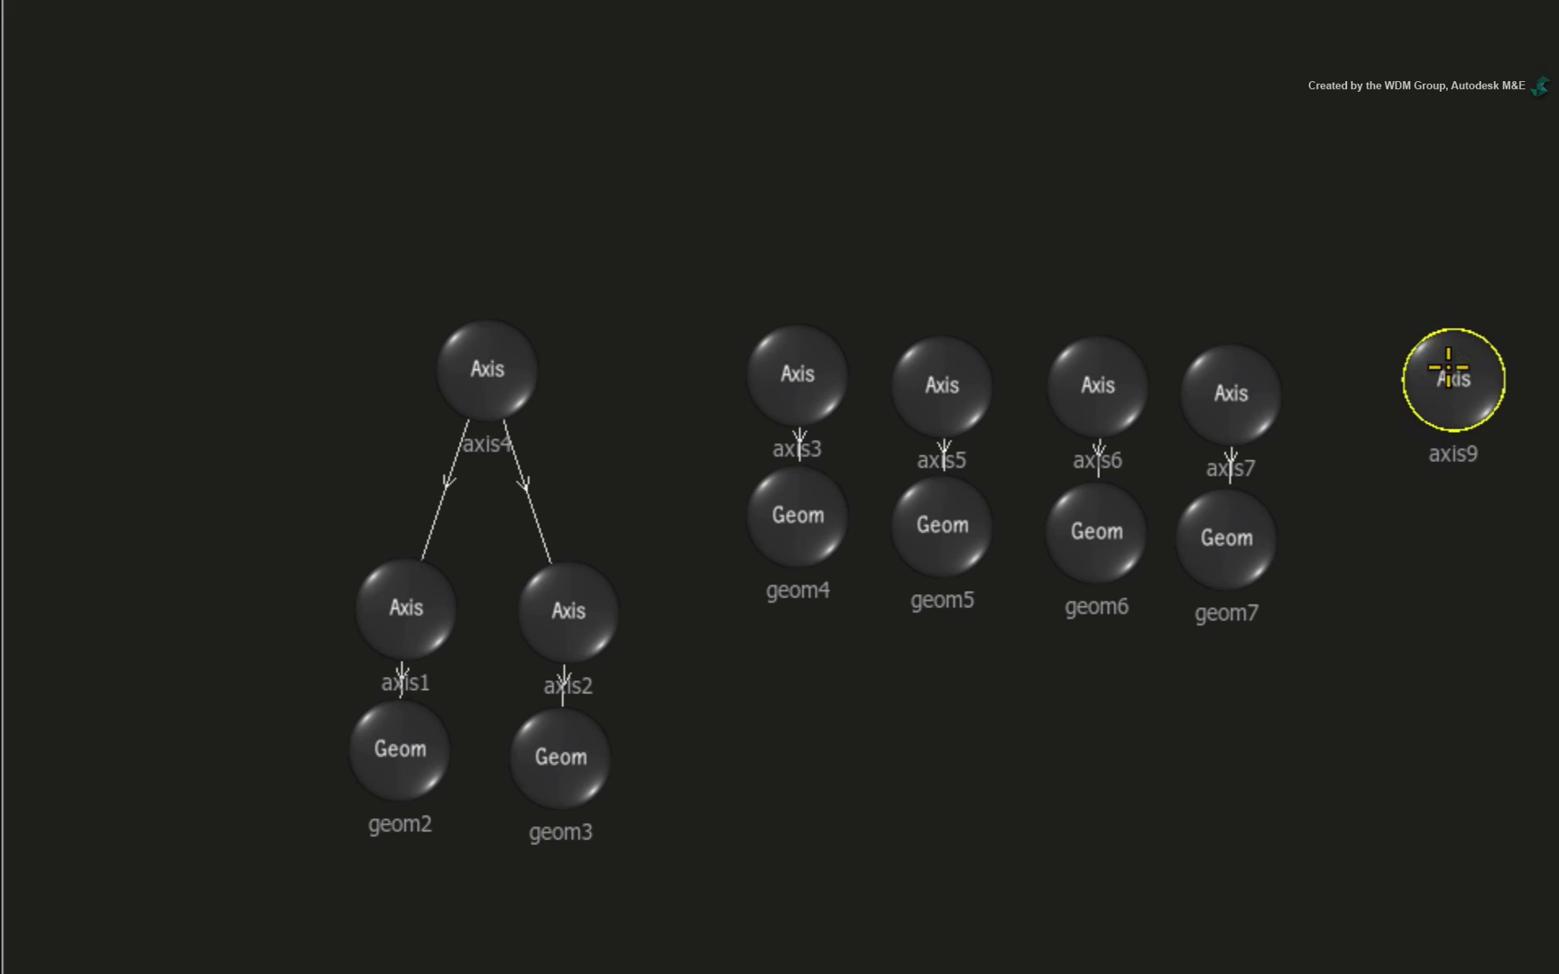
{"action": "left_click_drag", "start_coordinate": [718, 242], "coordinate": [459, 112]}
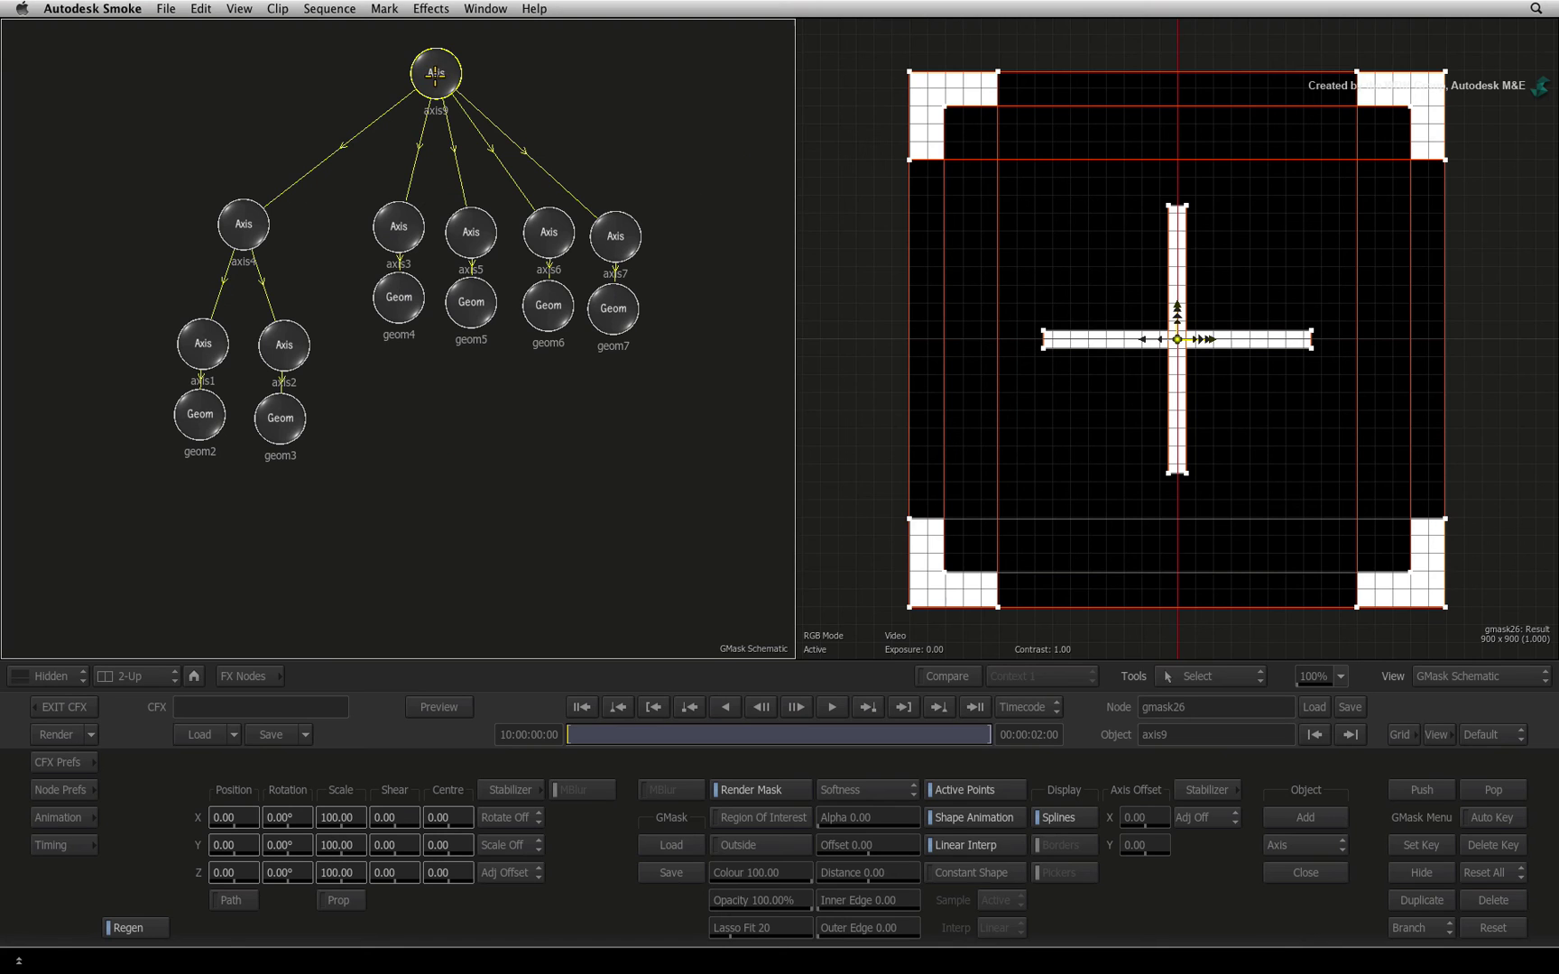
{"action": "mouse_move", "coordinate": [435, 73]}
{"action": "left_mouse_down"}
{"action": "mouse_move", "coordinate": [416, 182]}
{"action": "mouse_move", "coordinate": [416, 160]}
{"action": "left_mouse_up"}
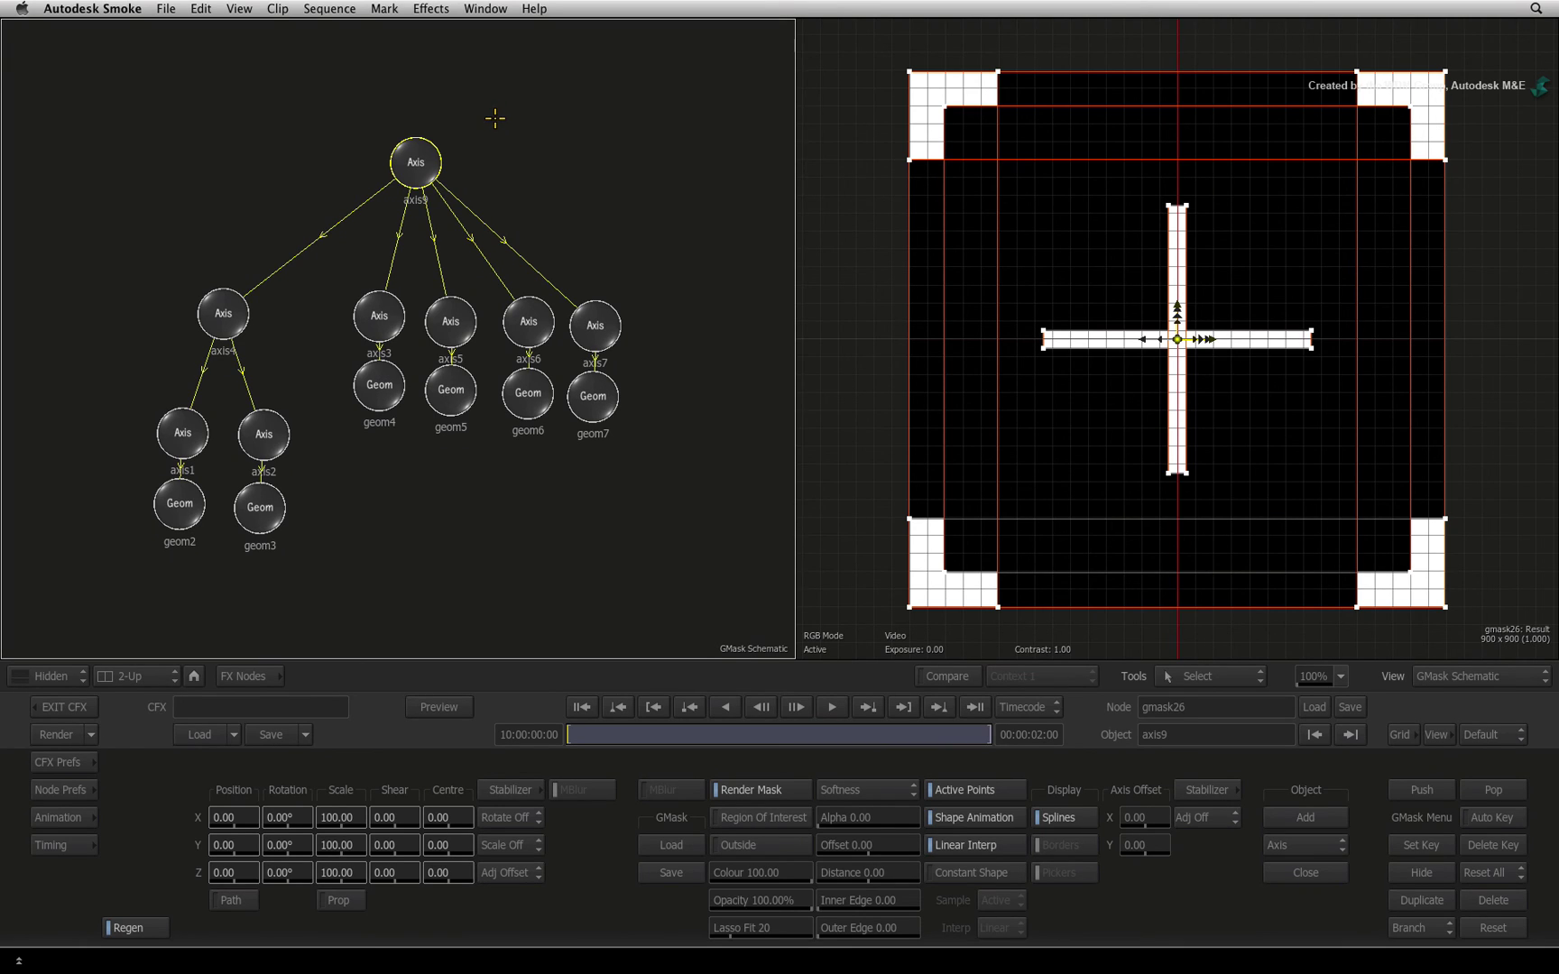
- Show the Result view with grid Centre set to None, Snap off and Grid None
{"action": "left_click", "coordinate": [846, 272]}
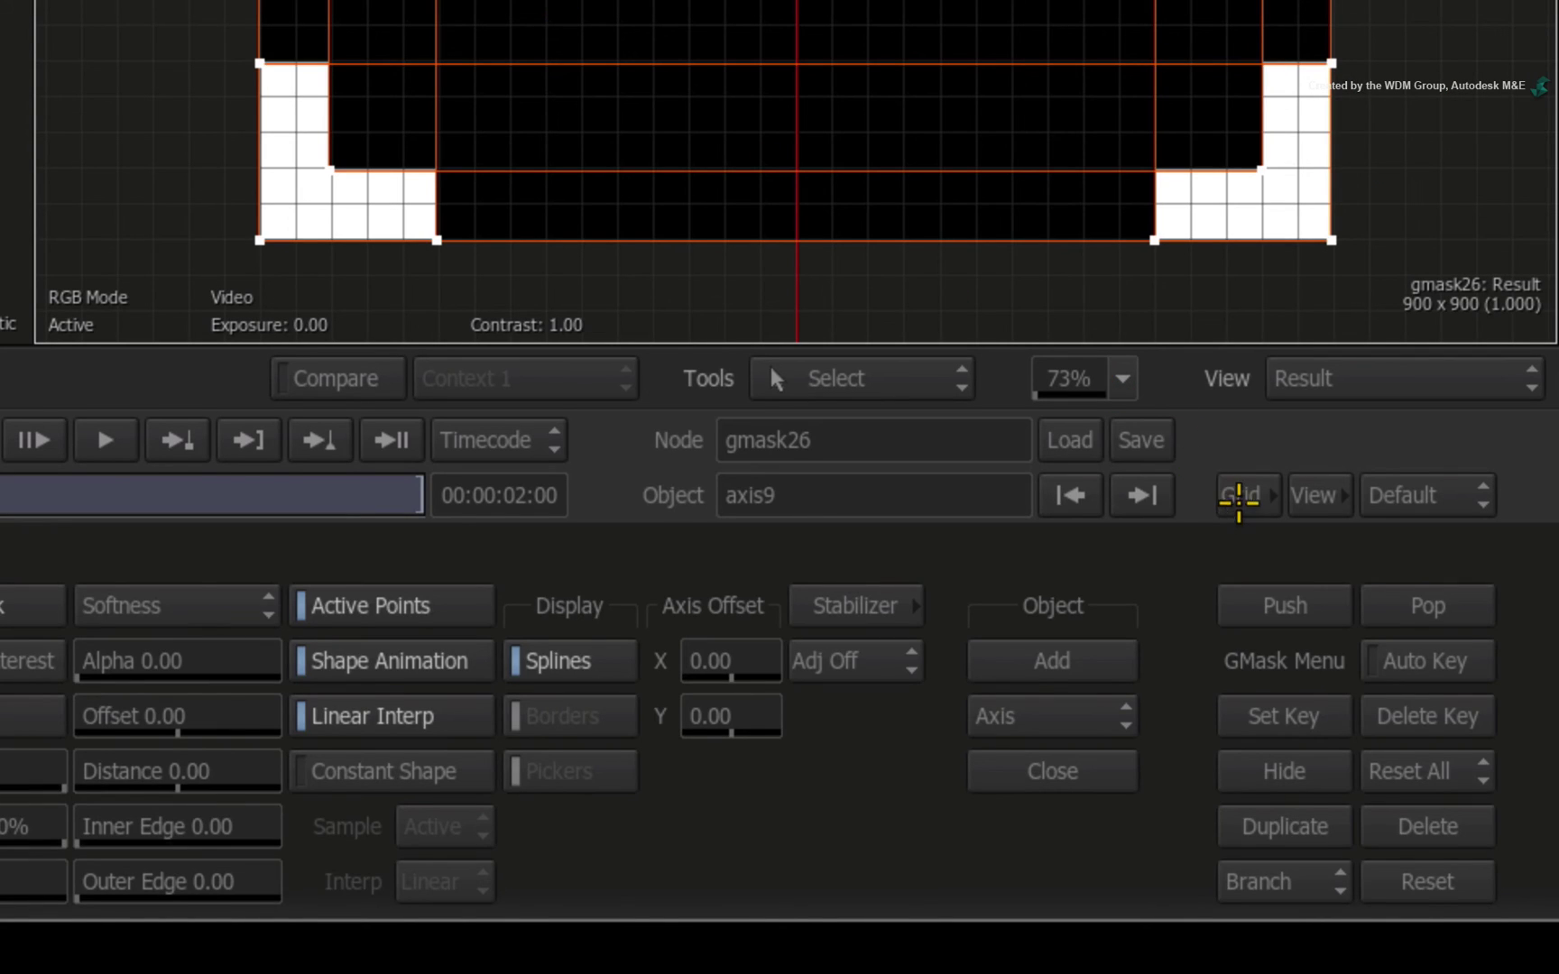
{"action": "left_click", "coordinate": [1236, 497]}
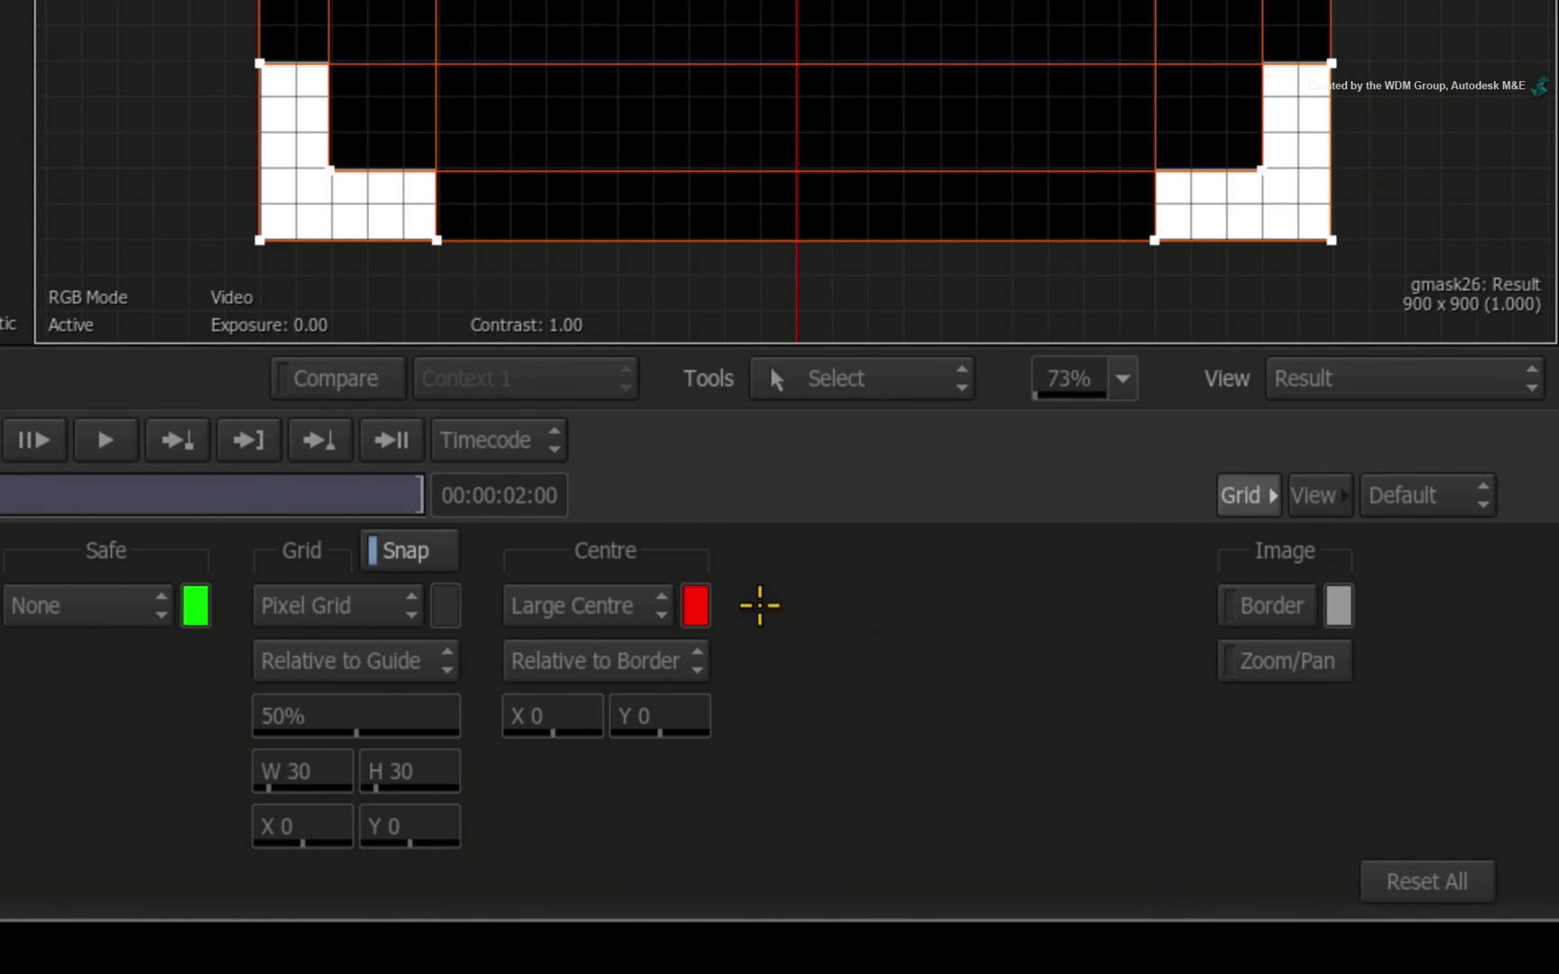
{"action": "left_click", "coordinate": [593, 605]}
{"action": "left_click", "coordinate": [573, 743]}
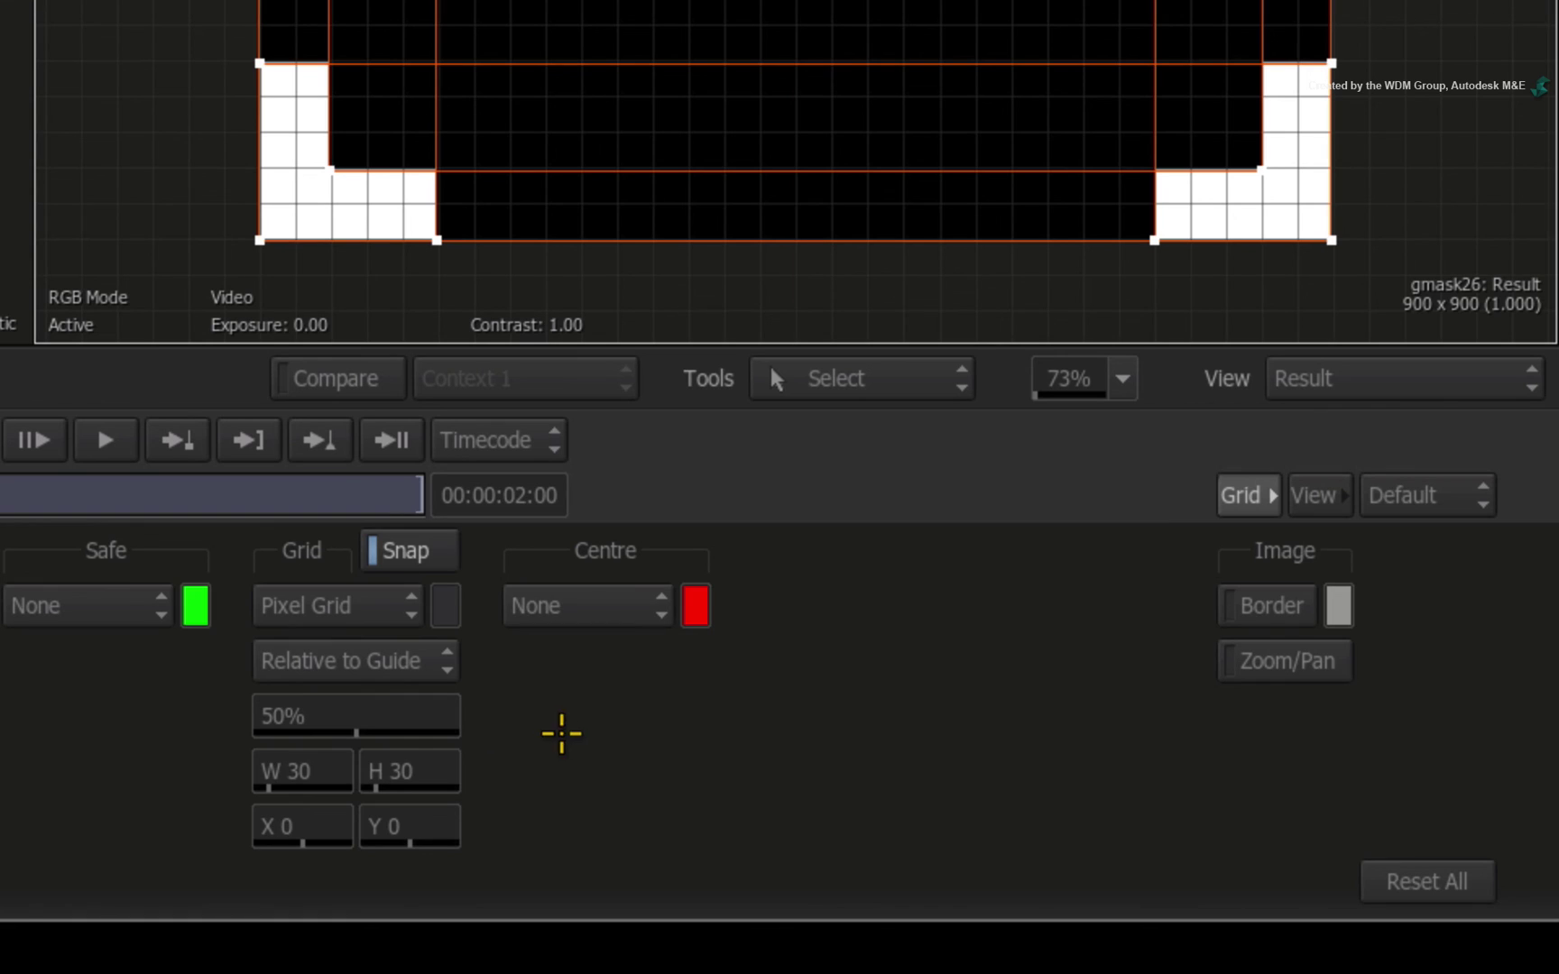
{"action": "left_click", "coordinate": [427, 550]}
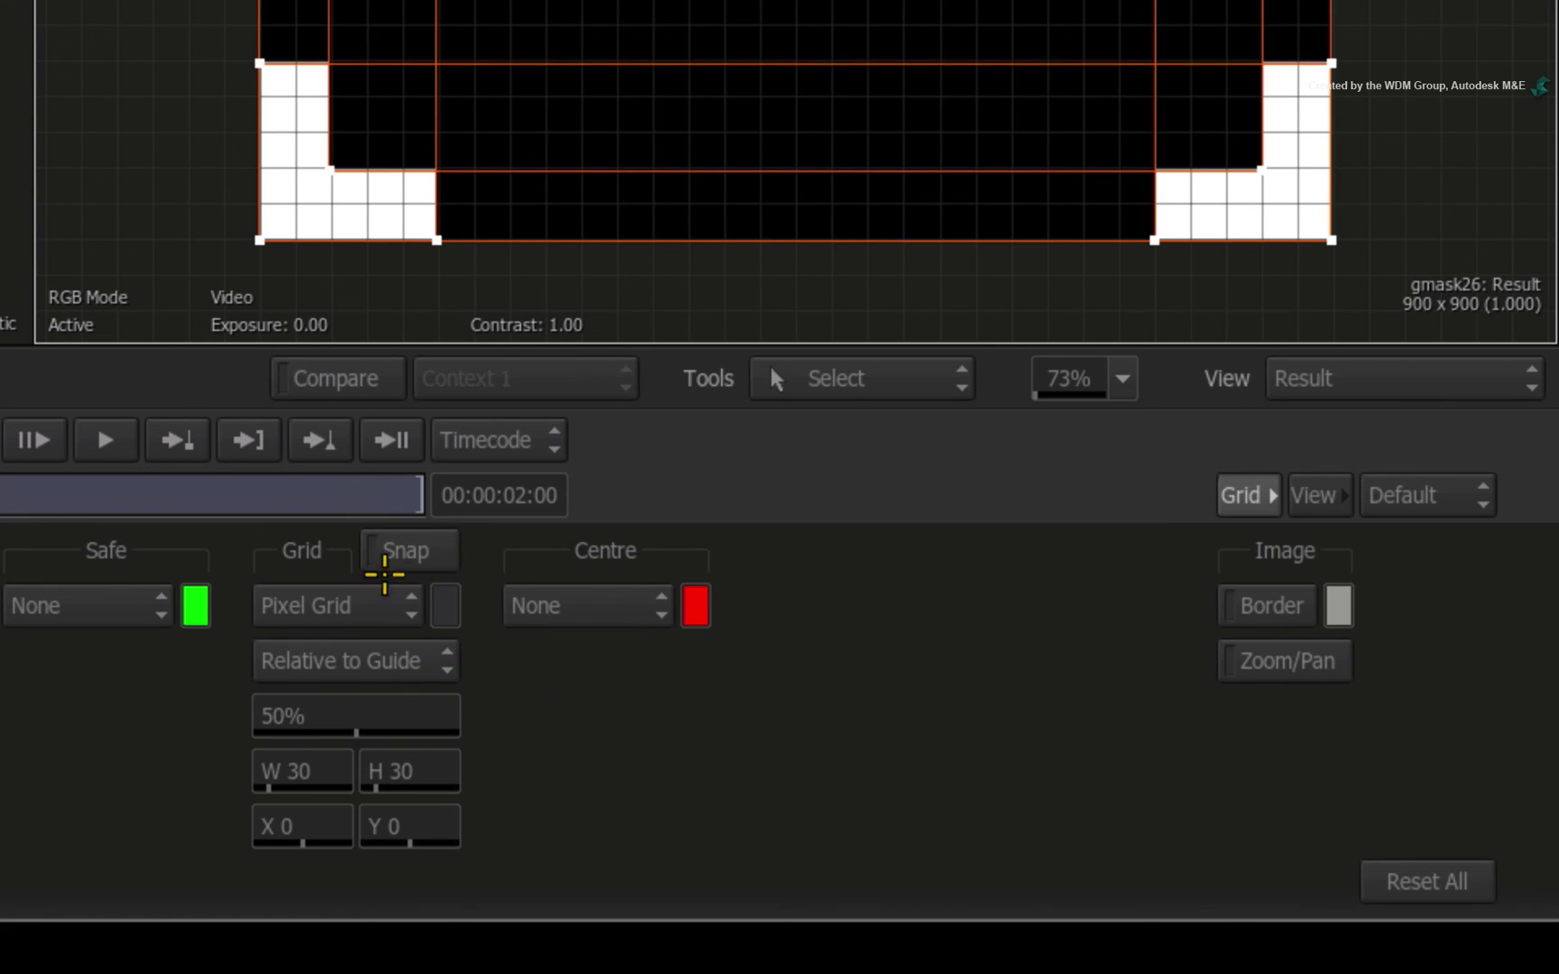
{"action": "left_click", "coordinate": [363, 606]}
{"action": "left_click", "coordinate": [361, 650]}
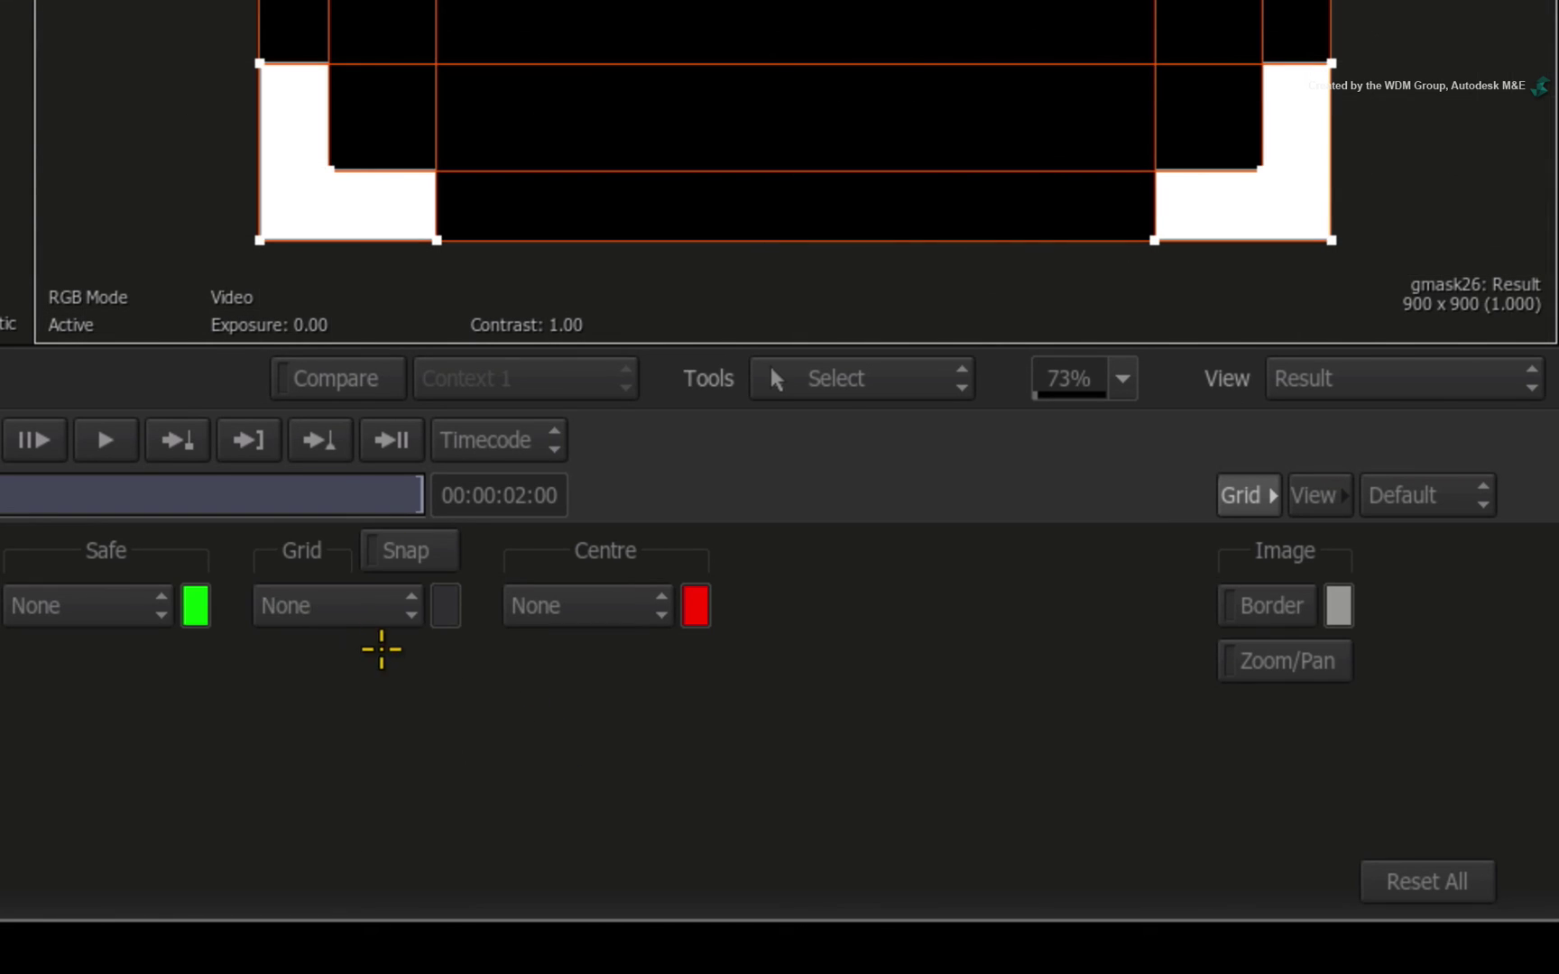
{"action": "left_click", "coordinate": [1243, 494]}
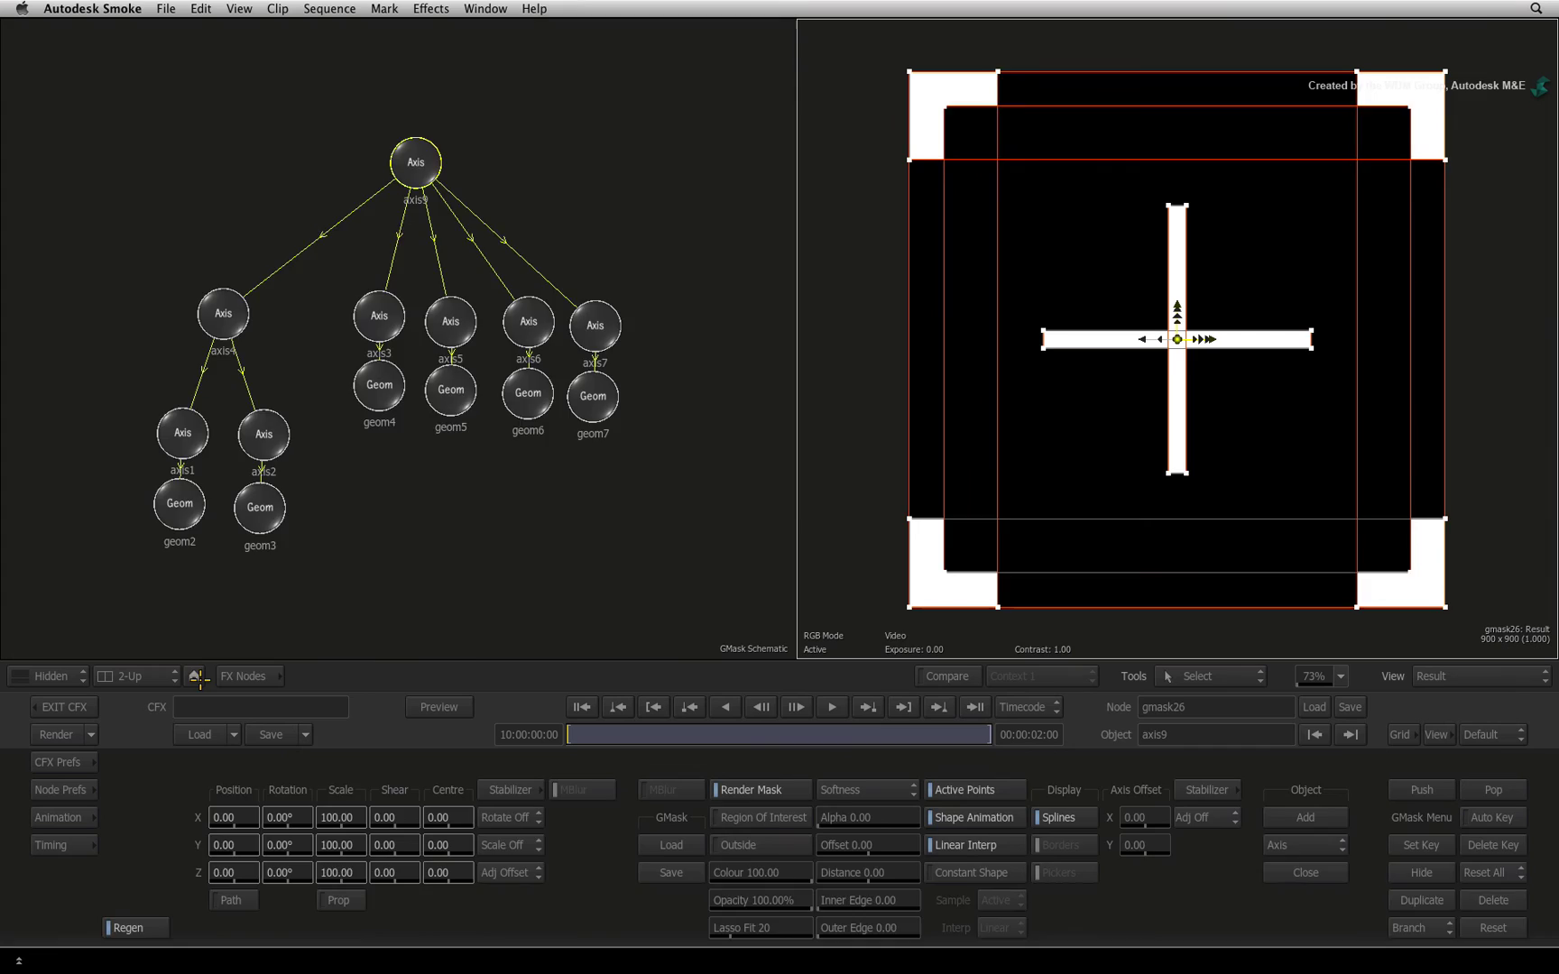
- Exit the gmask26 editor to the ConnectFX schematic using the home button
{"action": "left_click", "coordinate": [194, 677]}
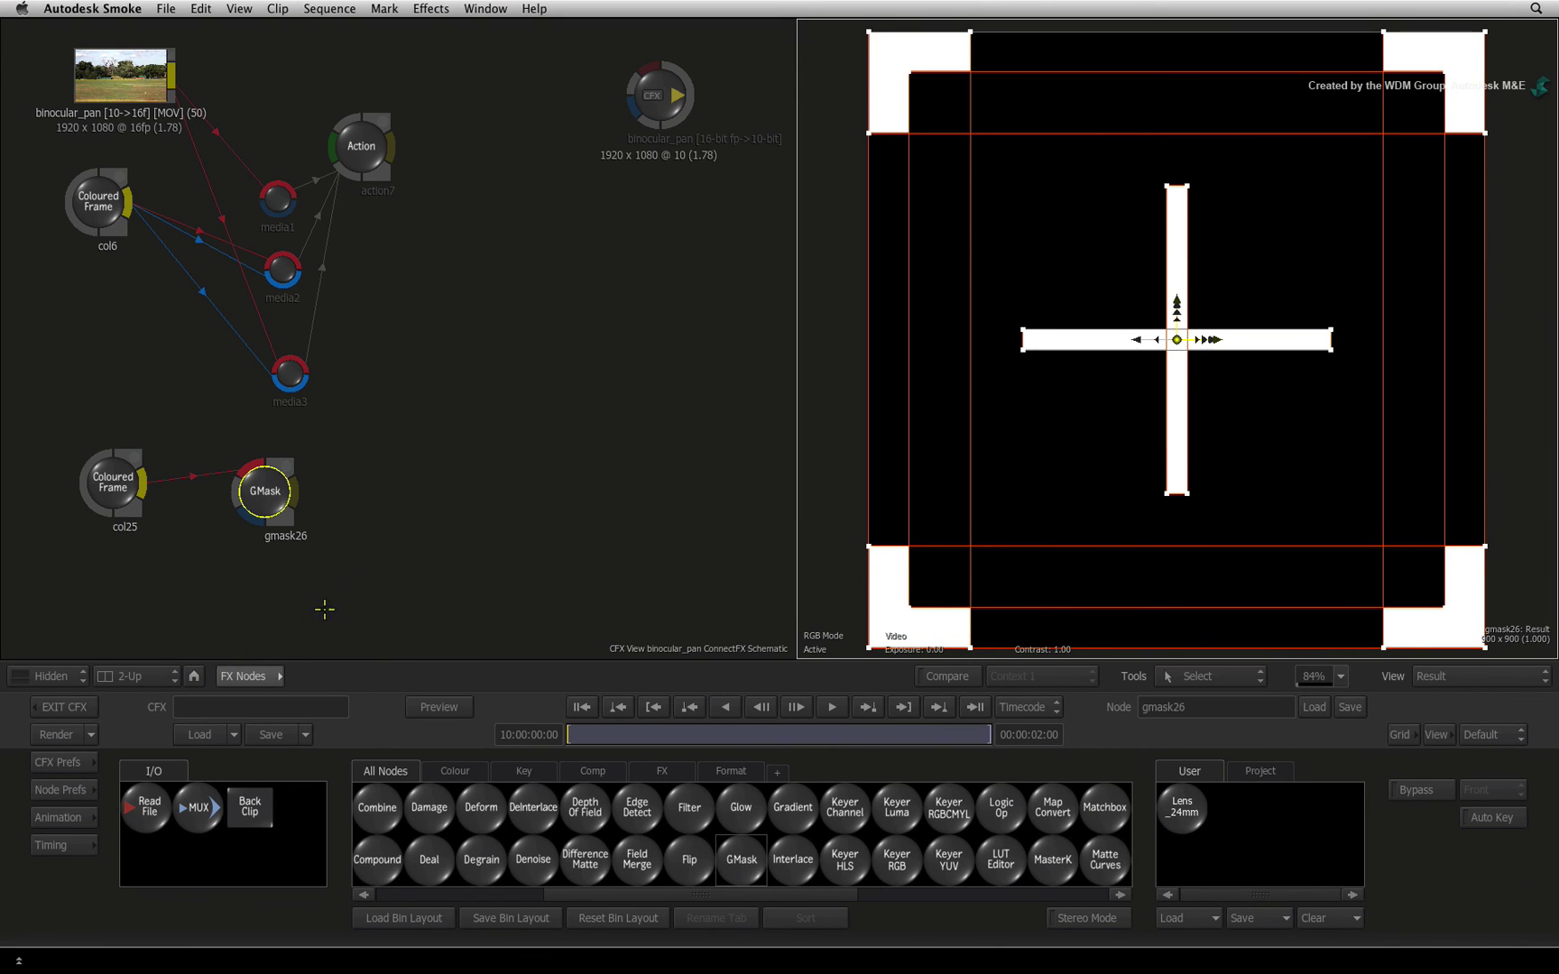